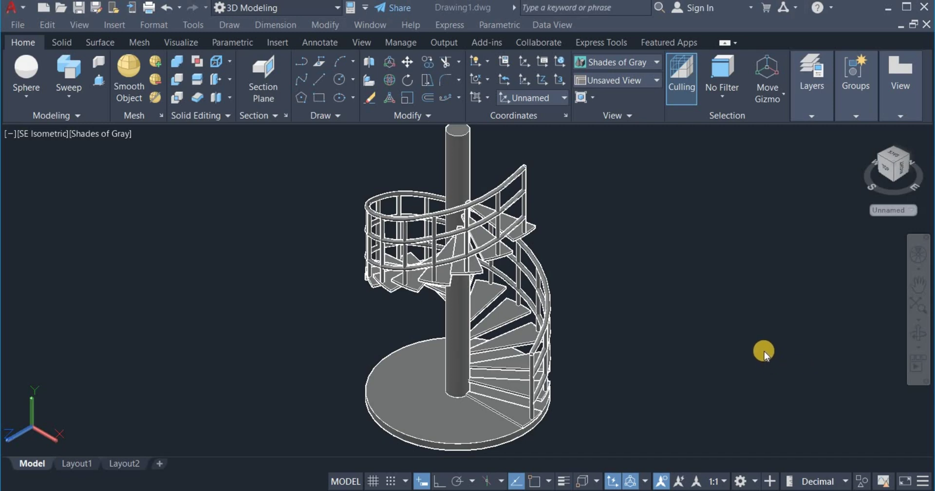
{"action": "right_click", "coordinate": [741, 349]}
{"action": "left_click", "coordinate": [711, 349]}
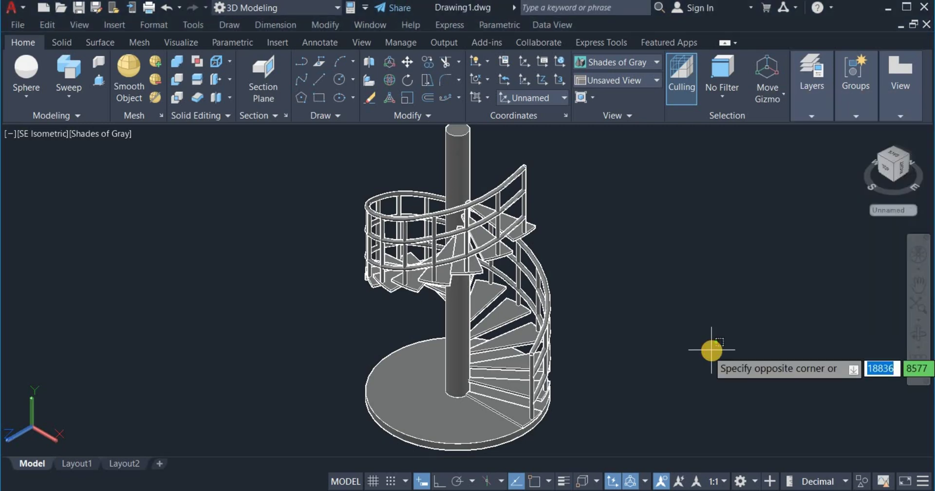
{"action": "left_click", "coordinate": [719, 346]}
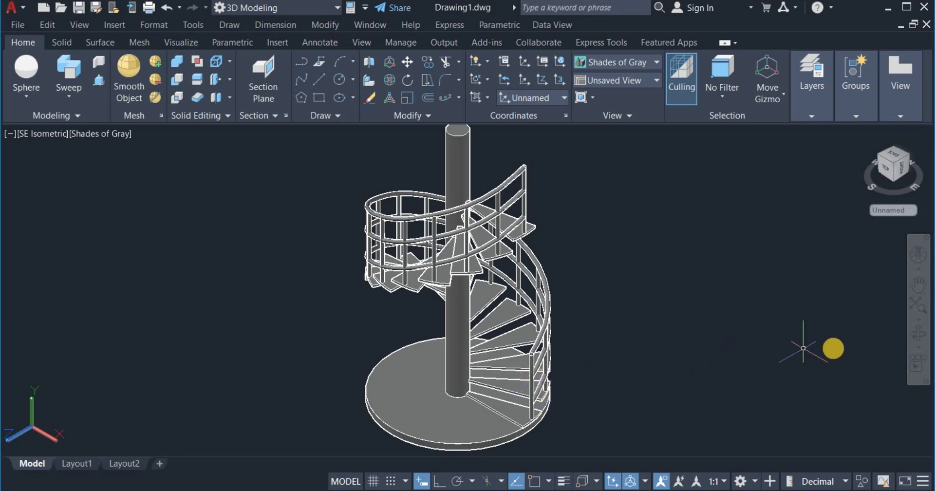
Step: Orbit the finished spiral staircase model to examine its steps and railing from another side
{"action": "left_click", "coordinate": [916, 335]}
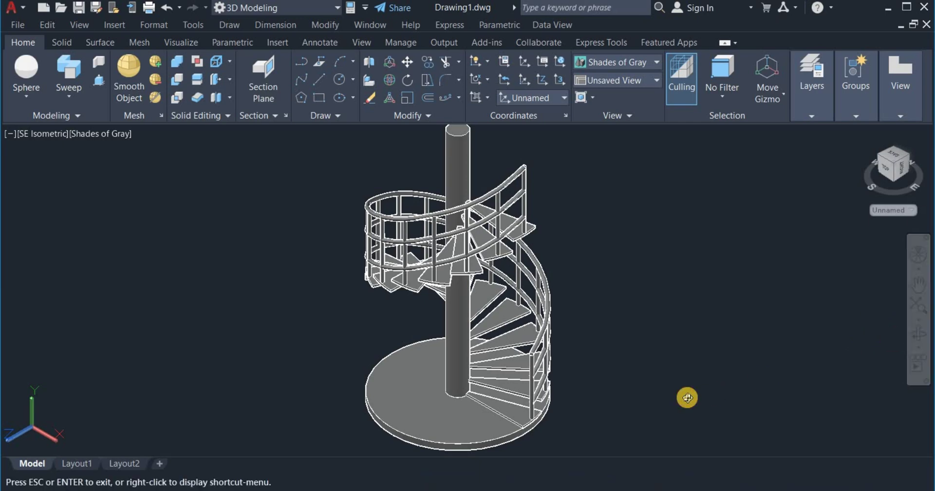
{"action": "left_click_drag", "start_coordinate": [676, 382], "coordinate": [318, 432]}
{"action": "right_click", "coordinate": [605, 237]}
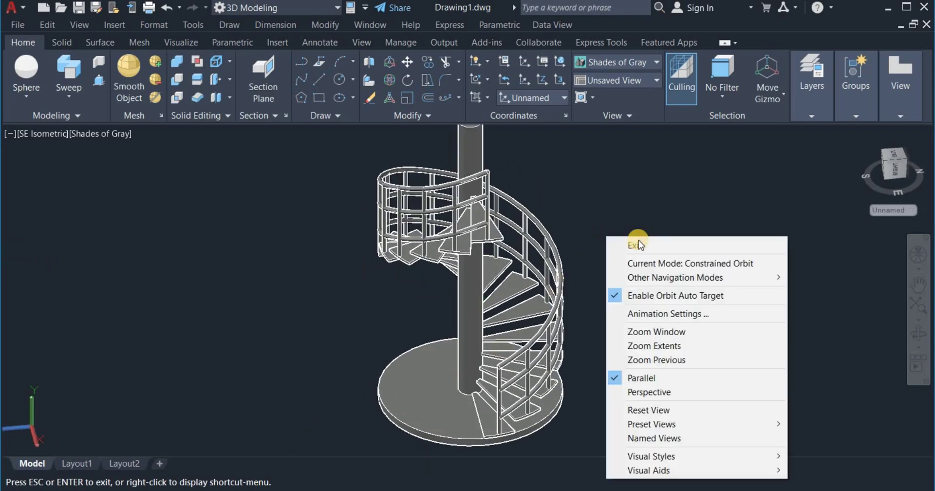
{"action": "left_click", "coordinate": [640, 245]}
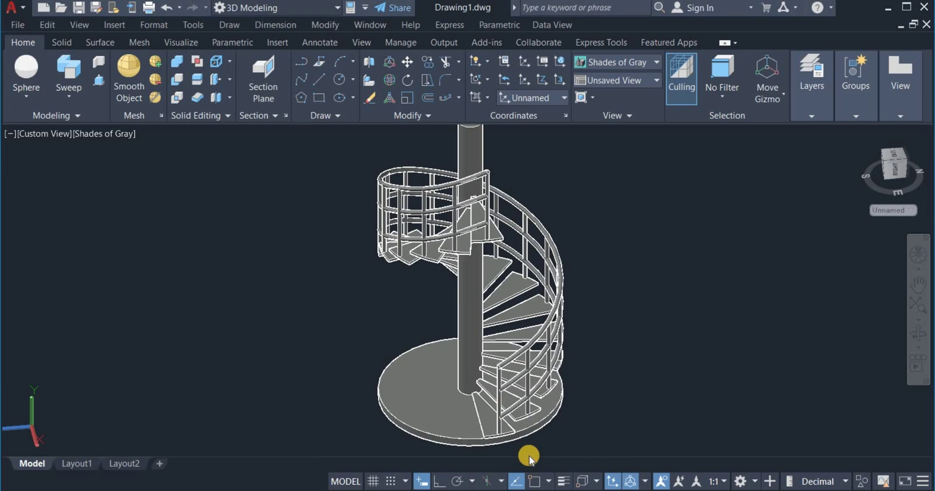
Step: Switch to the blank Drawing2 and set its units to decimal length with precision 0
{"action": "key", "text": "ctrl+Tab"}
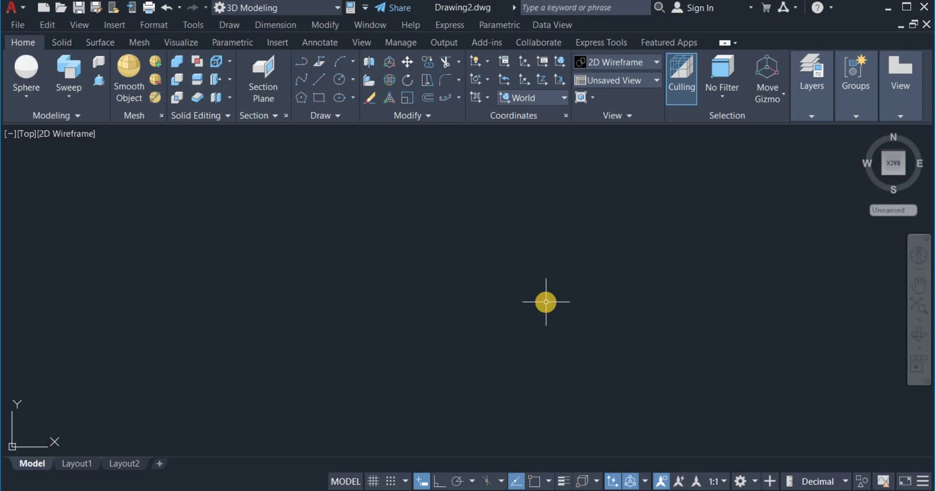
{"action": "type", "text": "U"}
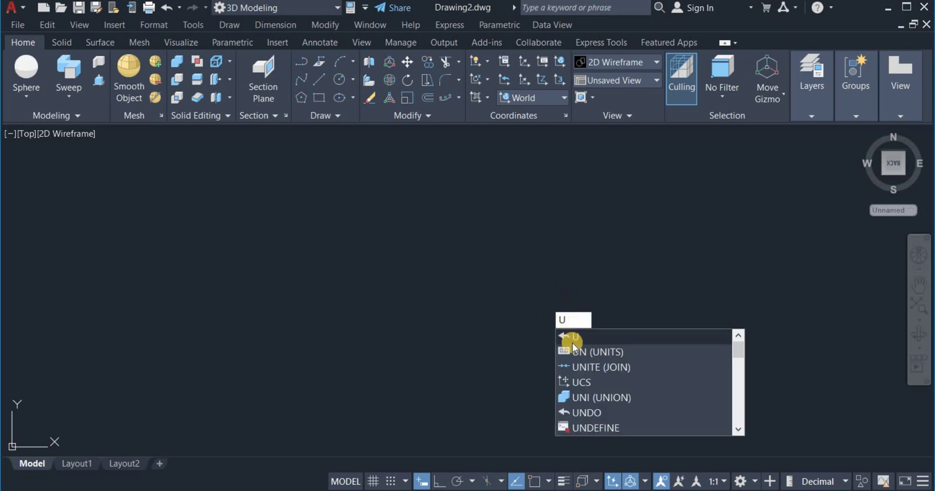
{"action": "left_click", "coordinate": [593, 348]}
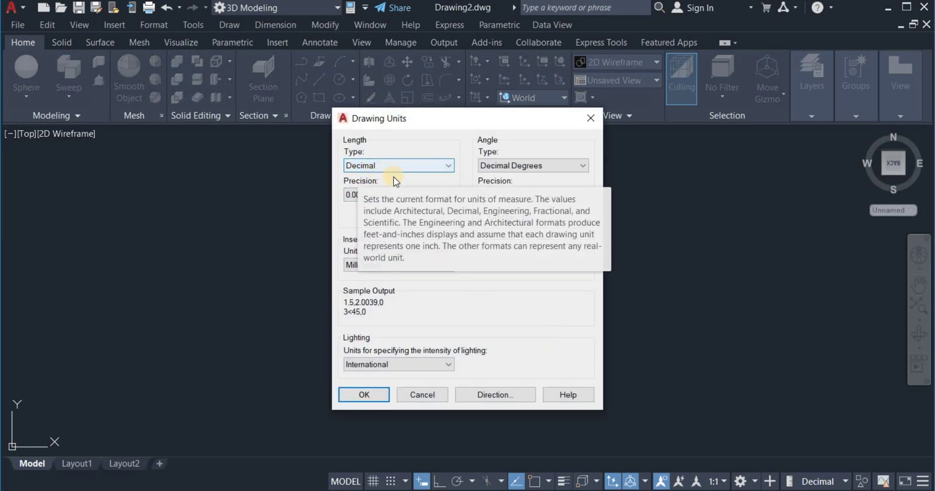
{"action": "left_click", "coordinate": [359, 166]}
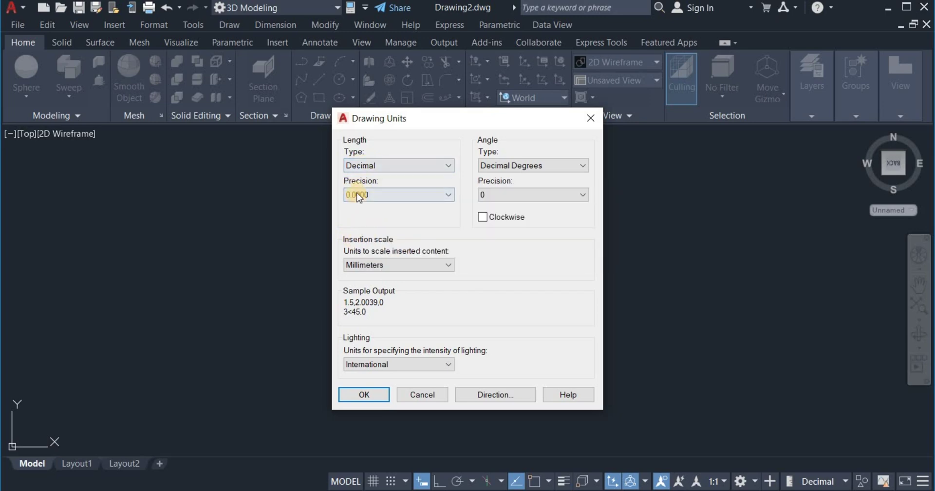
{"action": "left_click", "coordinate": [392, 195]}
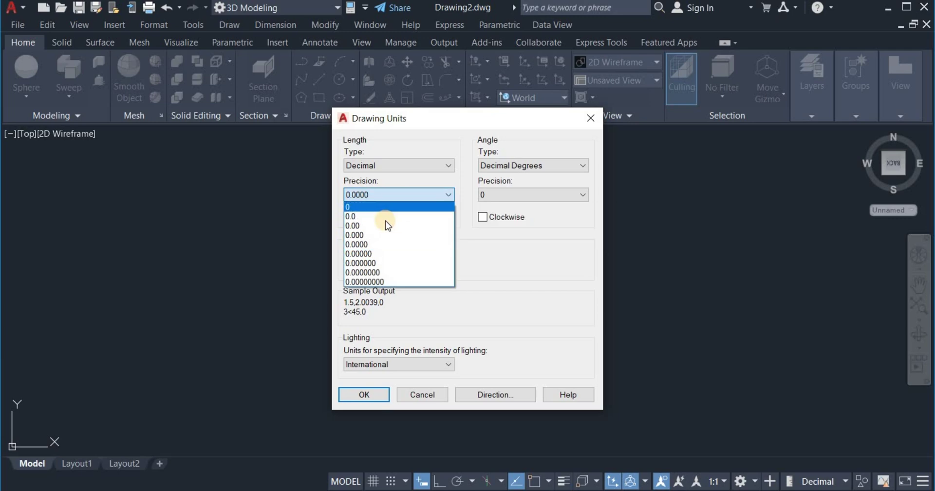
{"action": "left_click", "coordinate": [382, 206]}
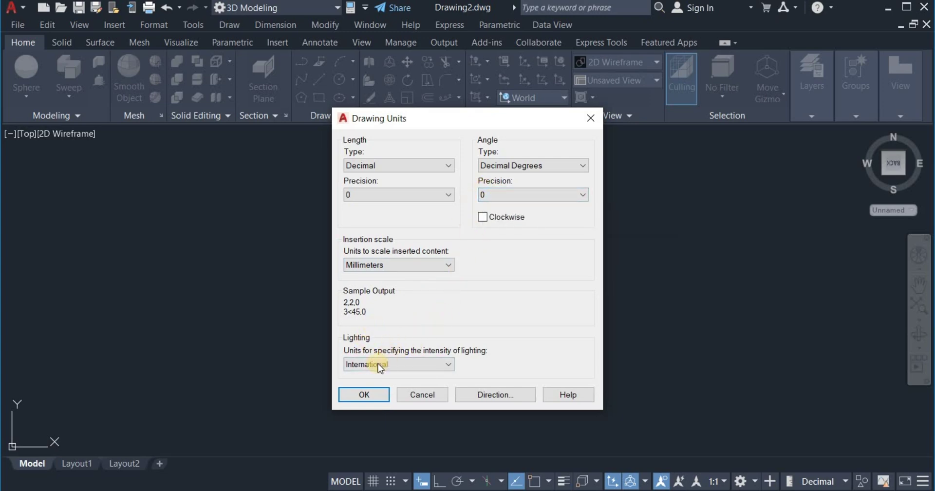
{"action": "left_click", "coordinate": [361, 395]}
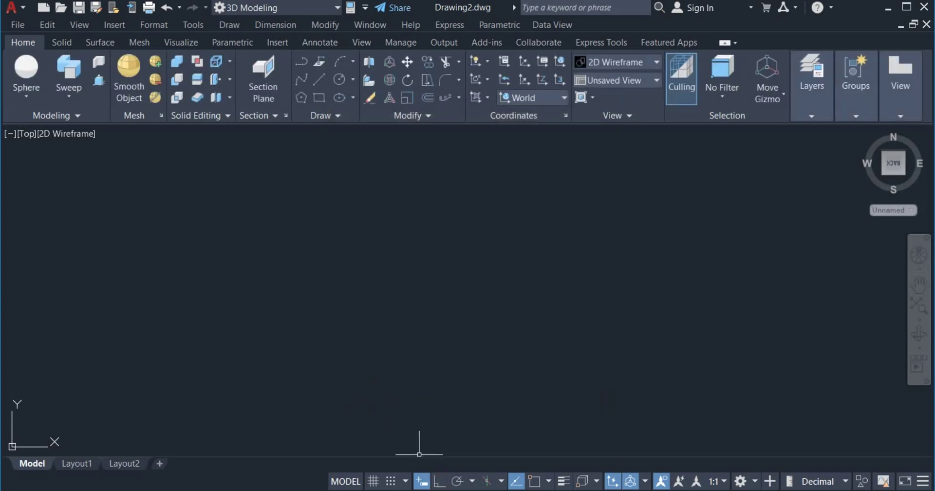
Step: Look at the finished staircase in Drawing1 again and return to the blank Drawing2
{"action": "left_click", "coordinate": [432, 469]}
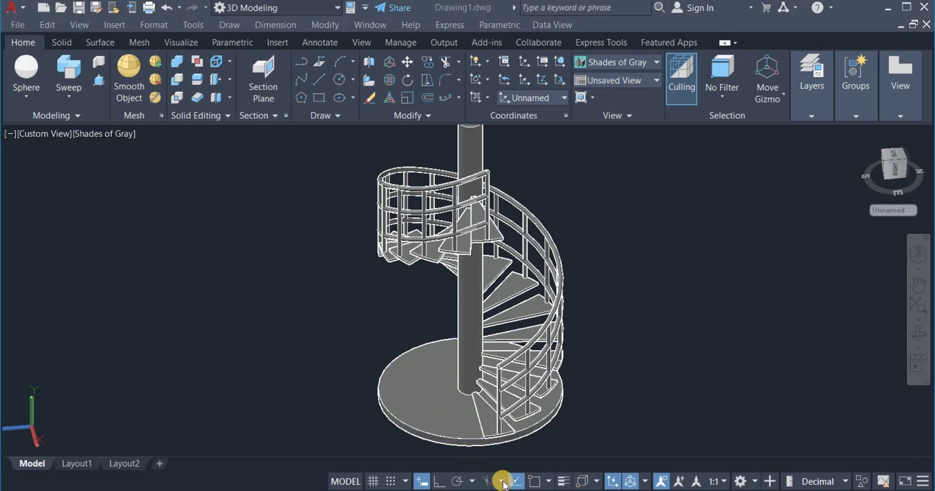
{"action": "mouse_move", "coordinate": [502, 480]}
{"action": "left_click", "coordinate": [520, 441]}
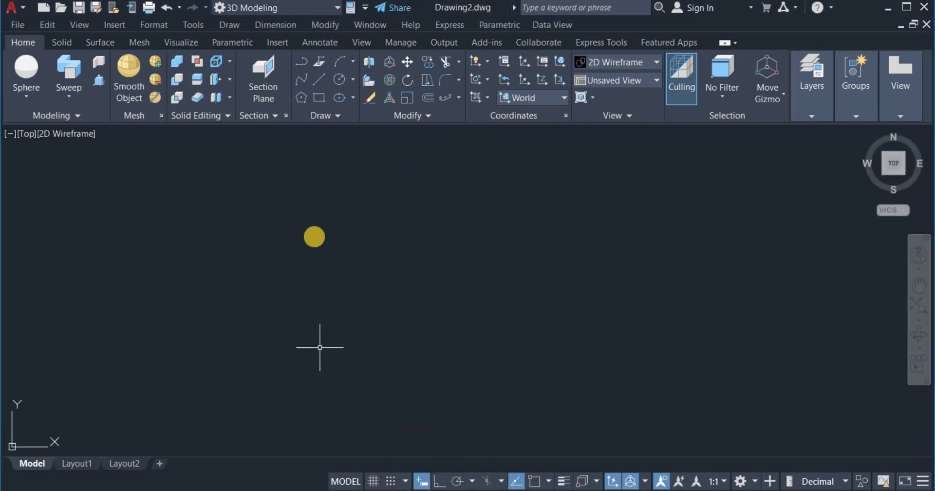
Step: Draw a circle with a diameter of 300 mm in the middle of the empty drawing area
{"action": "left_click", "coordinate": [339, 79]}
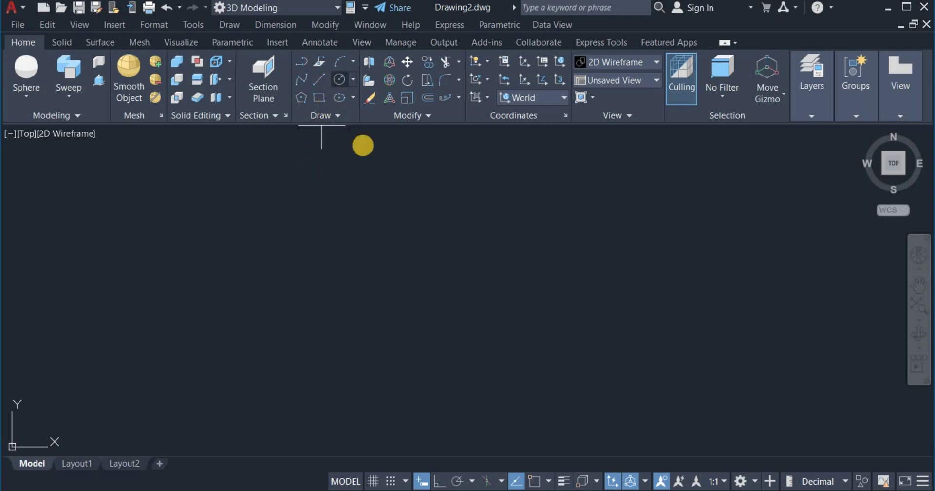
{"action": "left_click", "coordinate": [440, 285]}
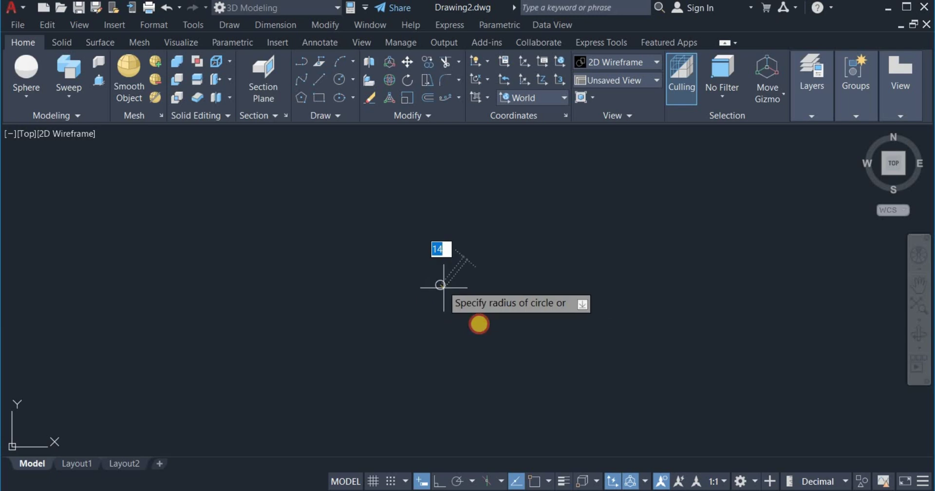
{"action": "right_click", "coordinate": [504, 339]}
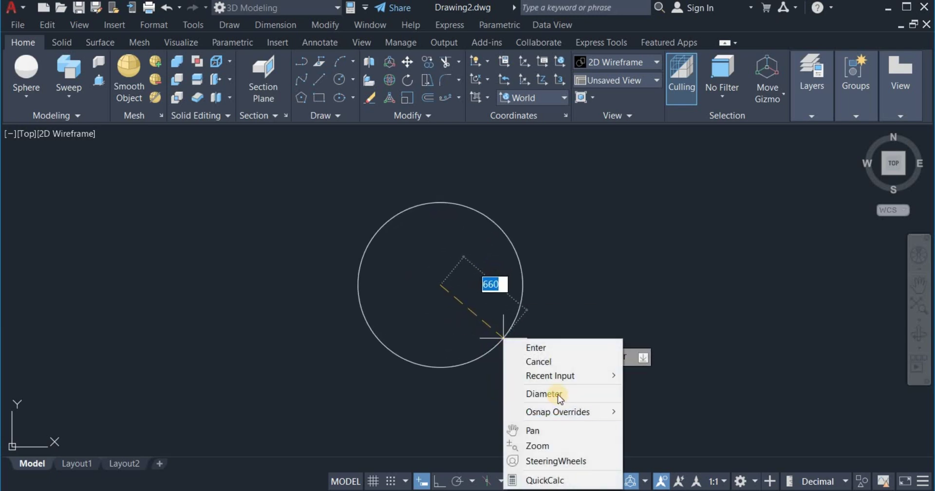
{"action": "left_click", "coordinate": [538, 388]}
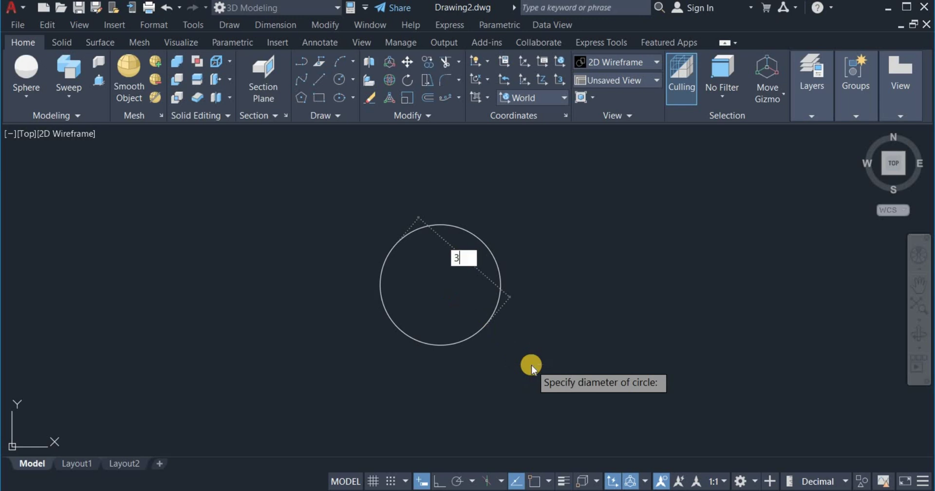
{"action": "key", "text": "Return"}
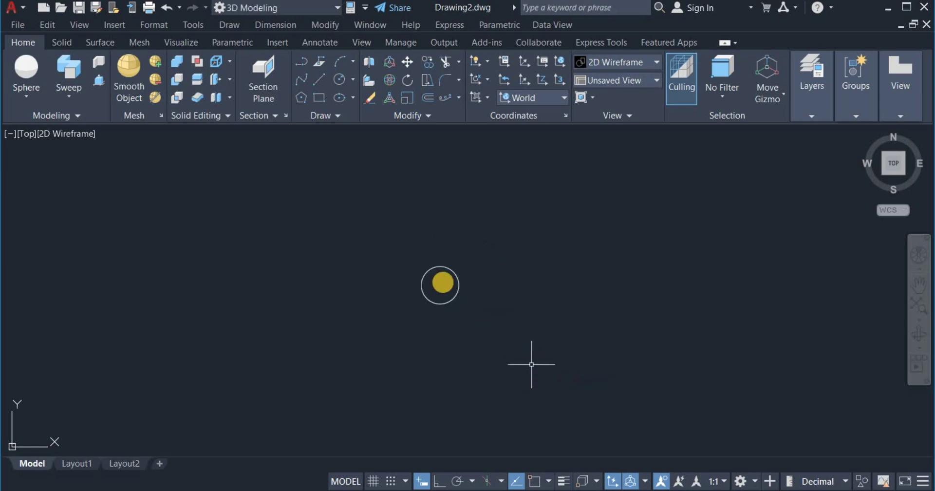
Step: Turn on object snap and draw a concentric circle of 2300 mm diameter around the small circle
{"action": "scroll", "coordinate": [441, 279], "scroll_direction": "up", "scroll_amount": 4}
{"action": "scroll", "coordinate": [439, 280], "scroll_direction": "down", "scroll_amount": 2}
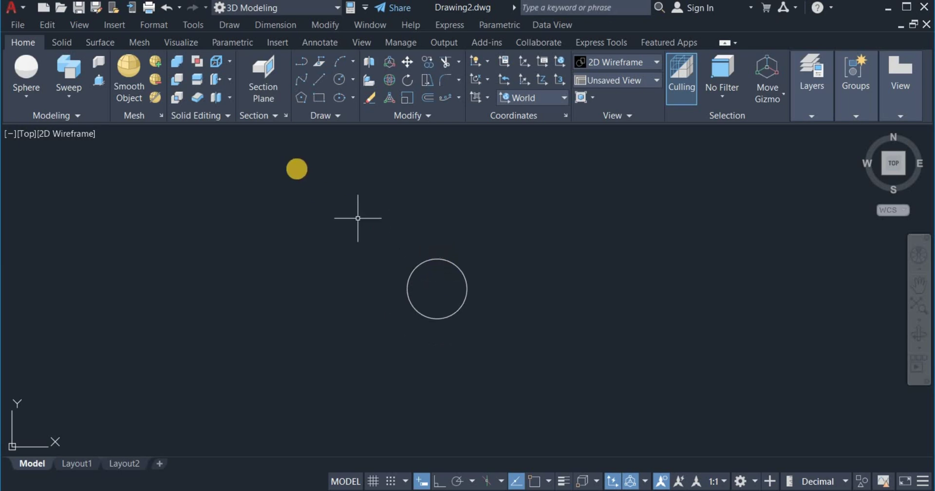
{"action": "left_click", "coordinate": [338, 78]}
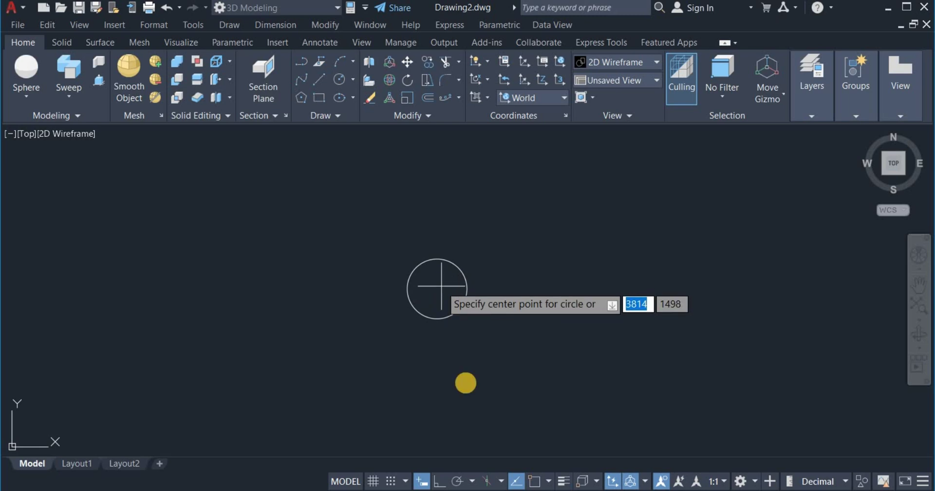
{"action": "left_click", "coordinate": [537, 481]}
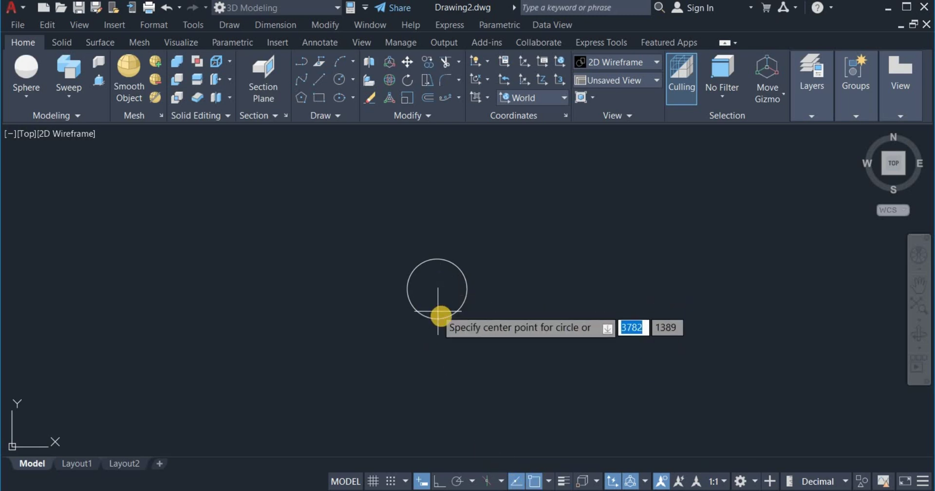
{"action": "left_click", "coordinate": [436, 289]}
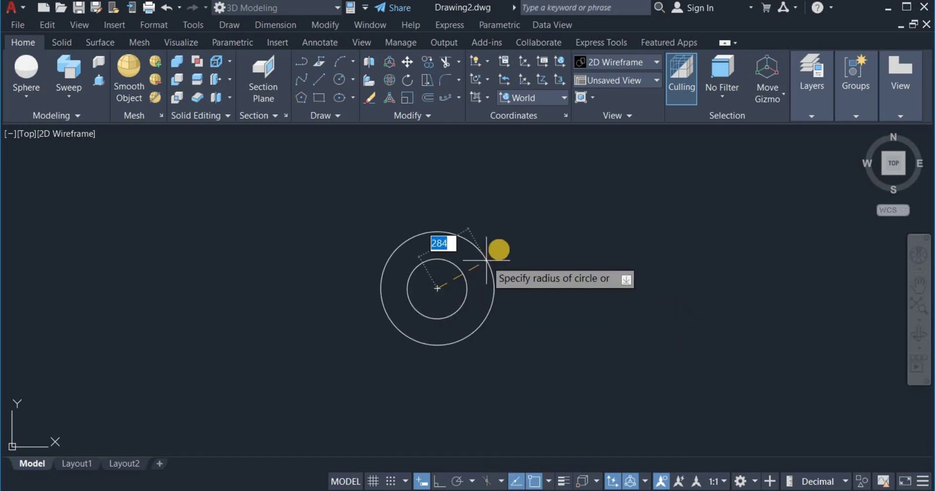
{"action": "right_click", "coordinate": [516, 252]}
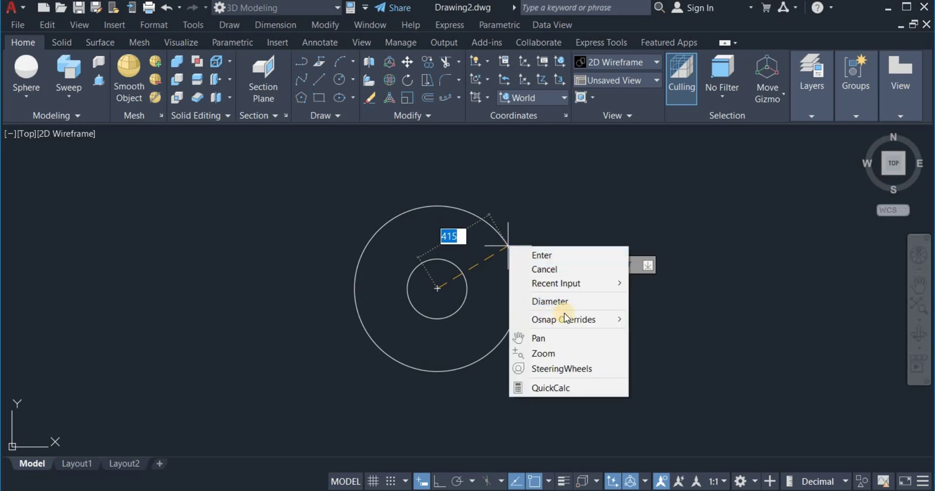
{"action": "left_click", "coordinate": [571, 305]}
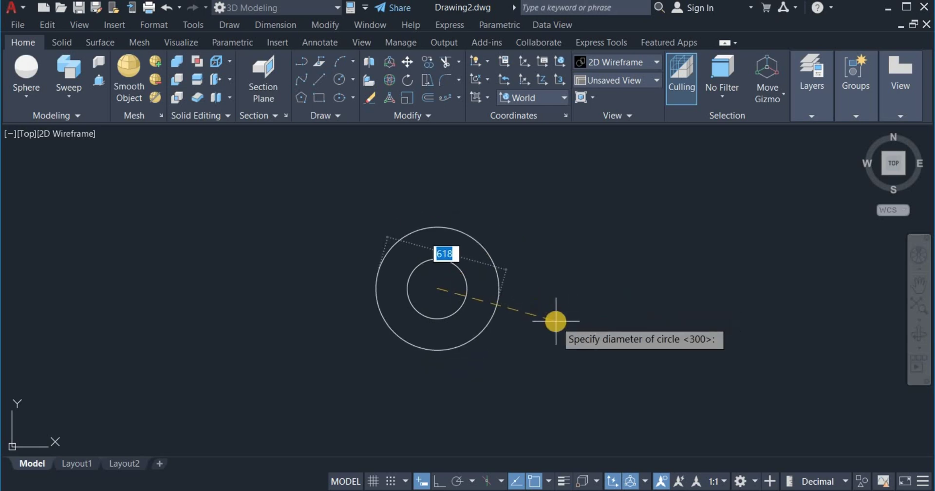
{"action": "type", "text": "2300"}
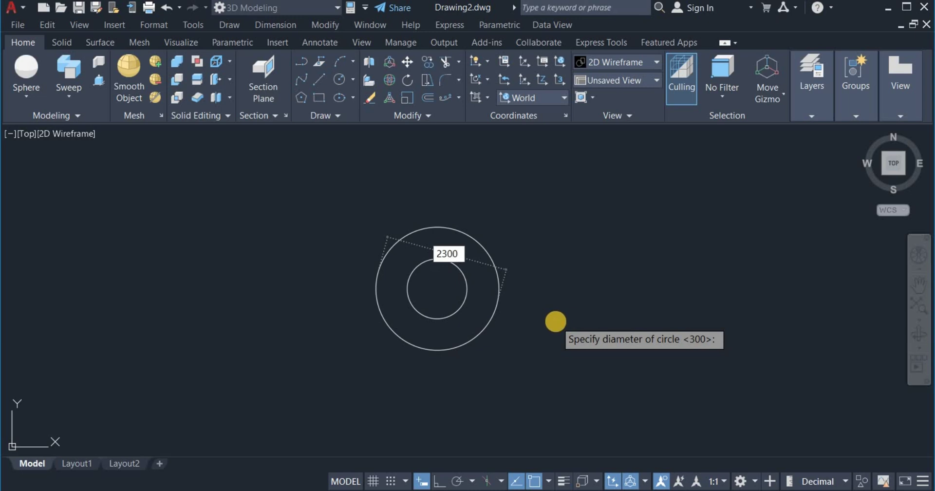
{"action": "key", "text": "Return"}
Step: Draw a horizontal line from the circles' center to the outer circle's quadrant at 0°
{"action": "scroll", "coordinate": [525, 322], "scroll_direction": "down", "scroll_amount": 2}
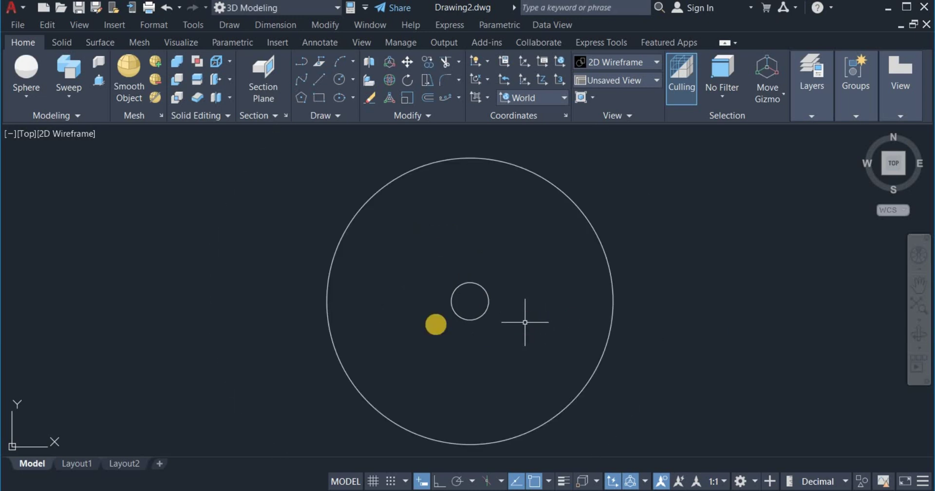
{"action": "left_click", "coordinate": [323, 77]}
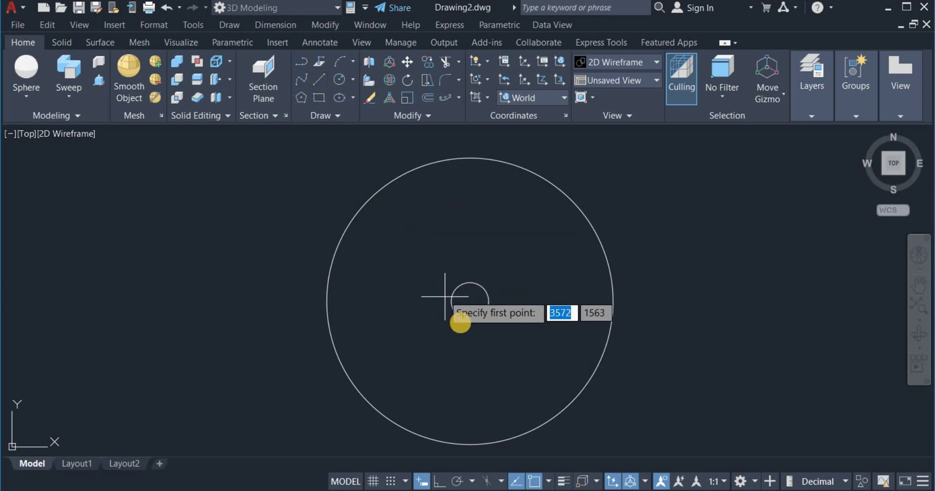
{"action": "left_click", "coordinate": [469, 303]}
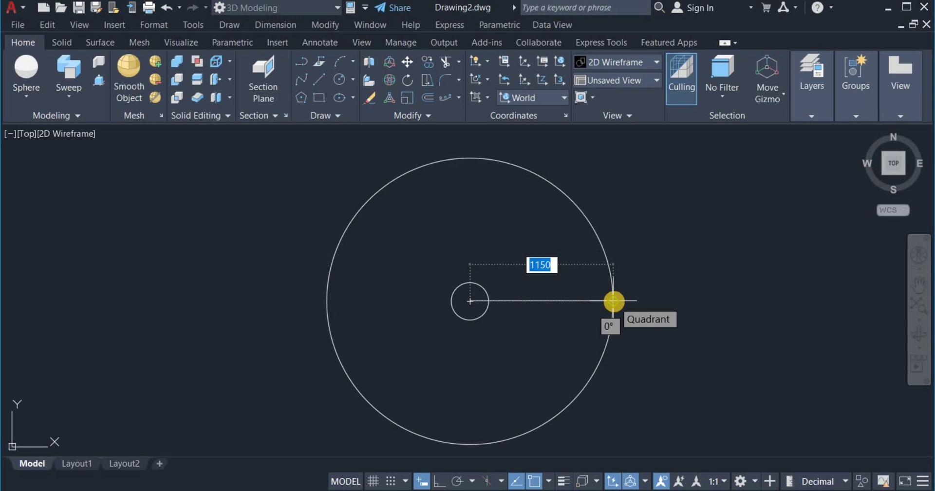
{"action": "left_click", "coordinate": [614, 301]}
{"action": "right_click", "coordinate": [646, 243]}
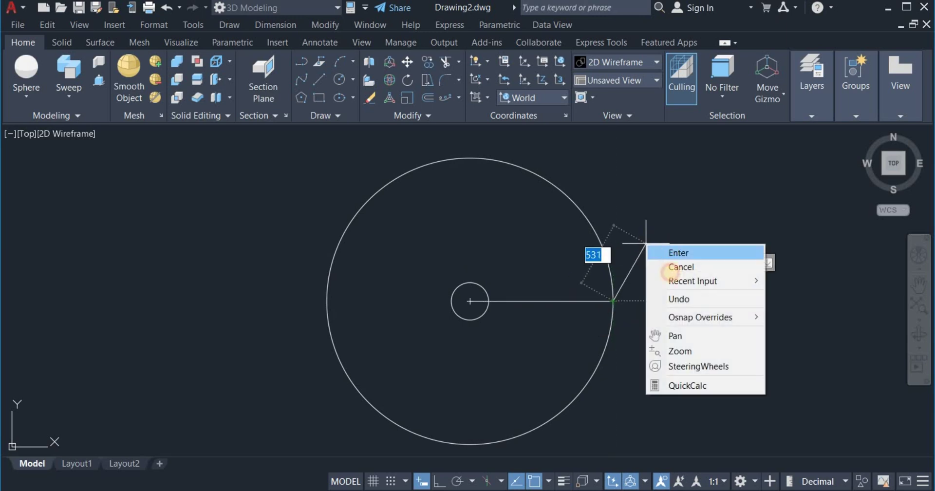
{"action": "left_click", "coordinate": [678, 253]}
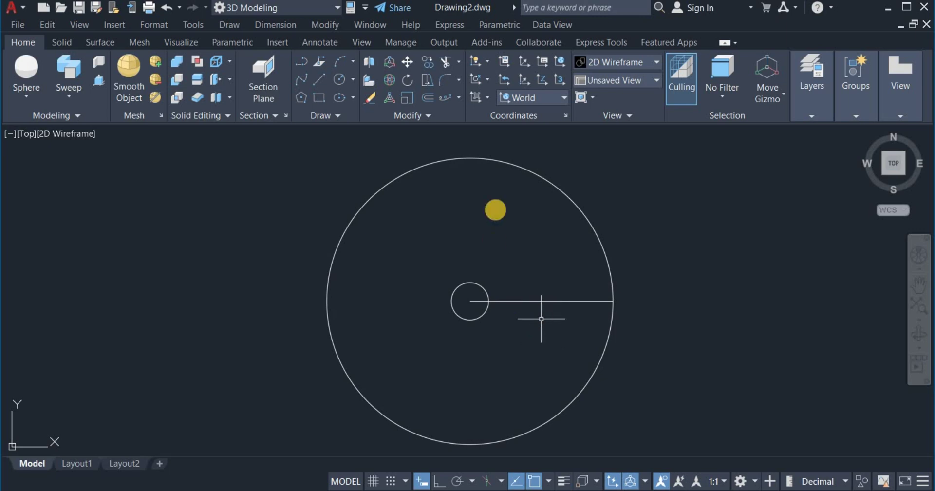
Step: Create a polar array of the horizontal line around the circles' center with 18 items filling 360°
{"action": "left_click", "coordinate": [460, 98]}
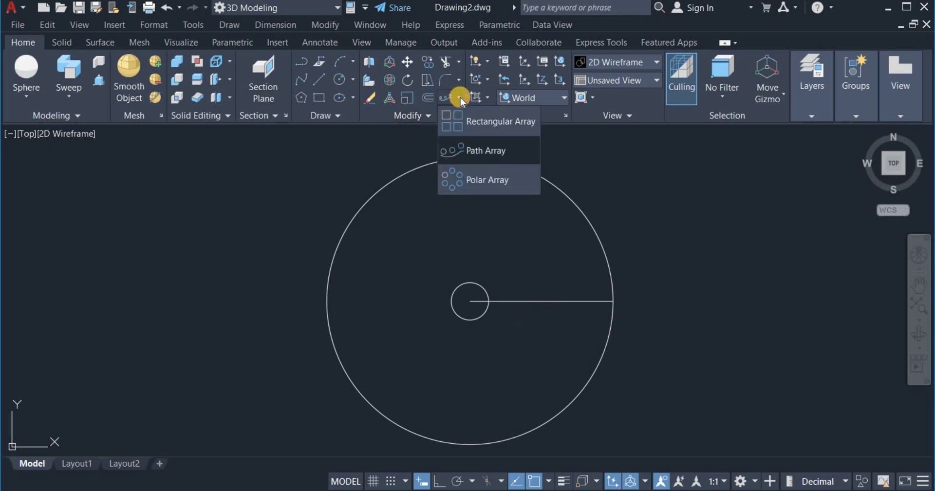
{"action": "left_click", "coordinate": [475, 180]}
{"action": "left_click", "coordinate": [545, 301]}
{"action": "key", "text": "Return"}
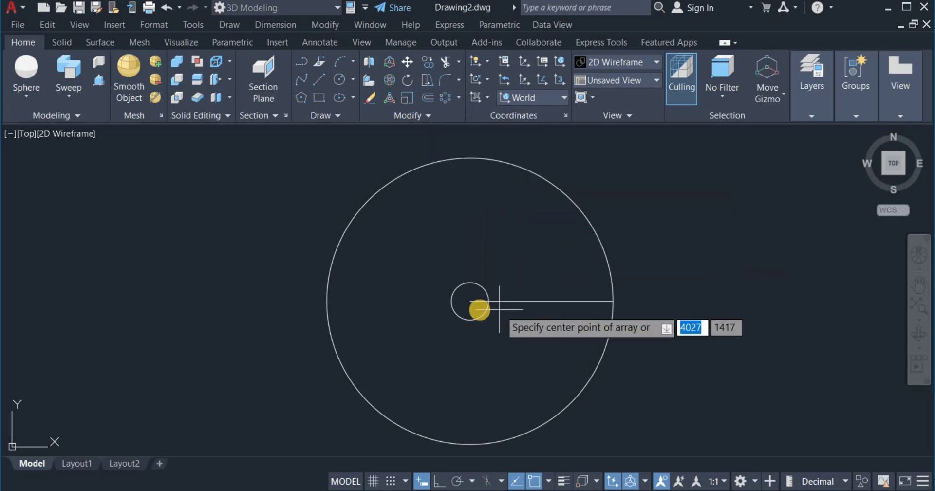
{"action": "left_click", "coordinate": [469, 301]}
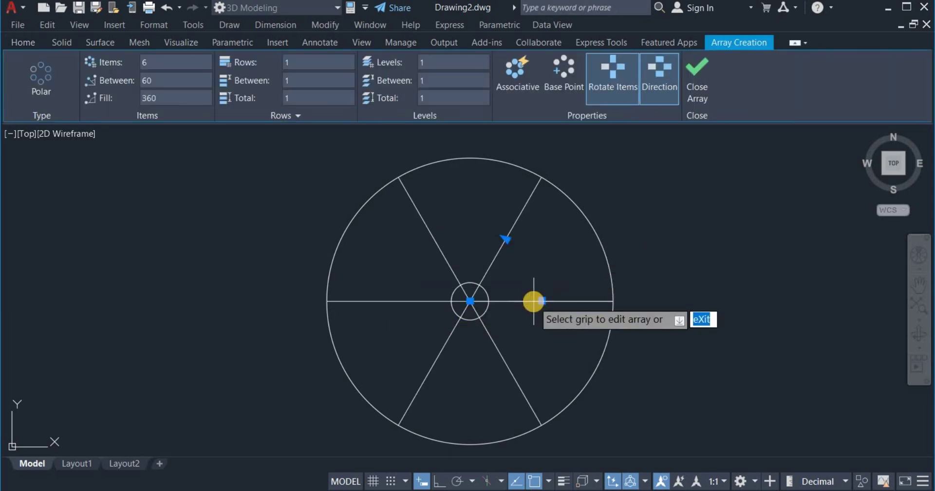
{"action": "right_click", "coordinate": [649, 206]}
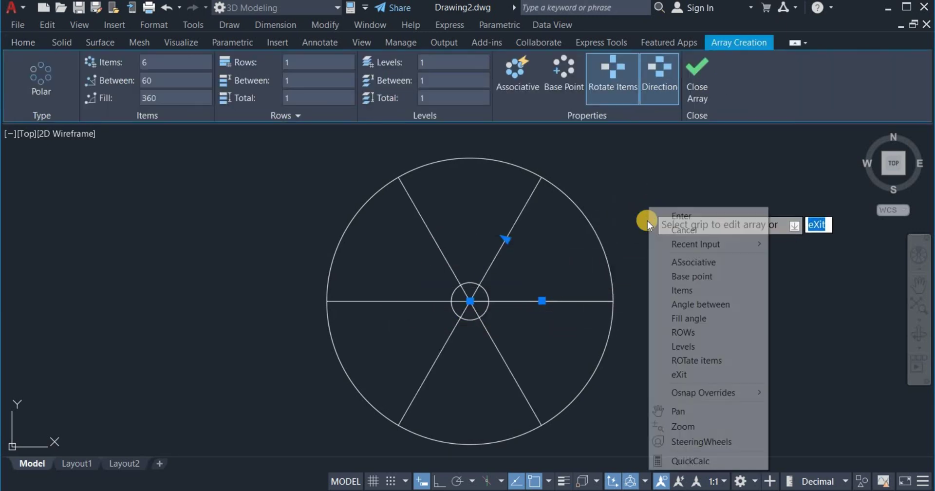
{"action": "left_click", "coordinate": [677, 290]}
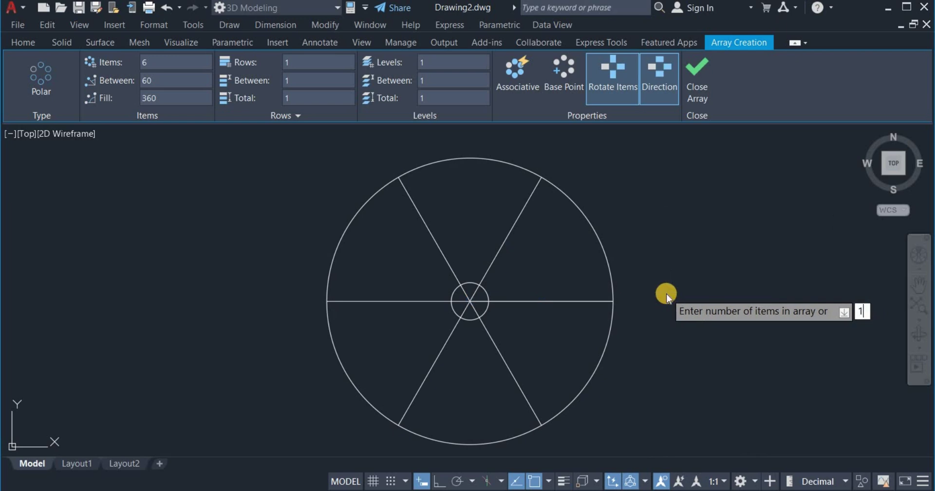
{"action": "type", "text": "18"}
{"action": "key", "text": "Return"}
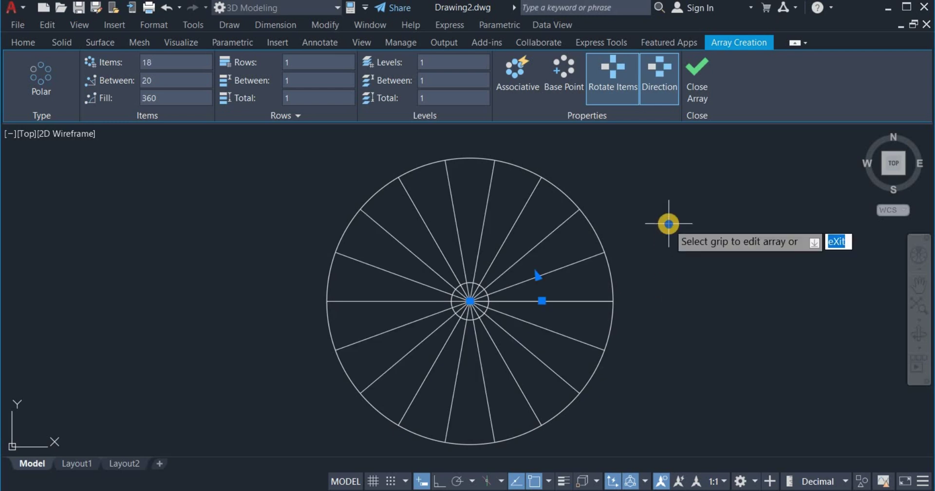
{"action": "right_click", "coordinate": [669, 223]}
{"action": "left_click", "coordinate": [687, 233]}
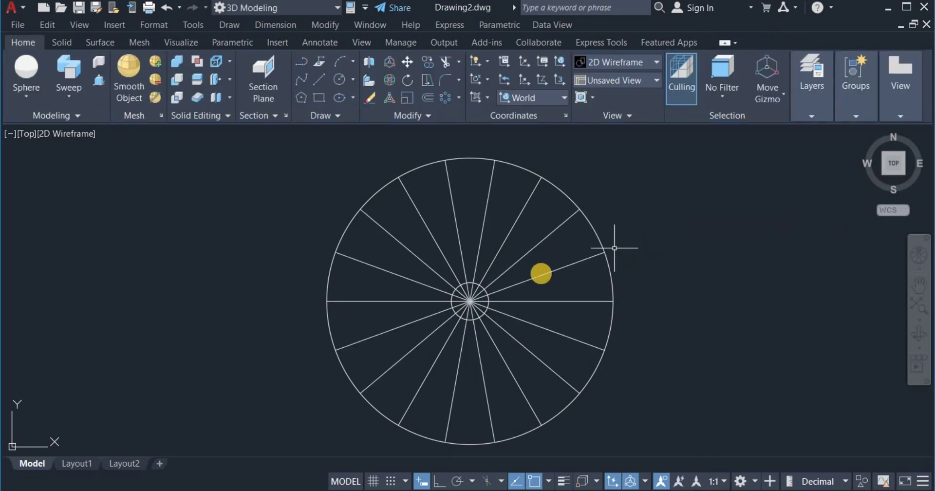
Step: Erase all arrayed radial lines except the horizontal one at 0° and its neighbour at 20°
{"action": "left_click", "coordinate": [551, 255]}
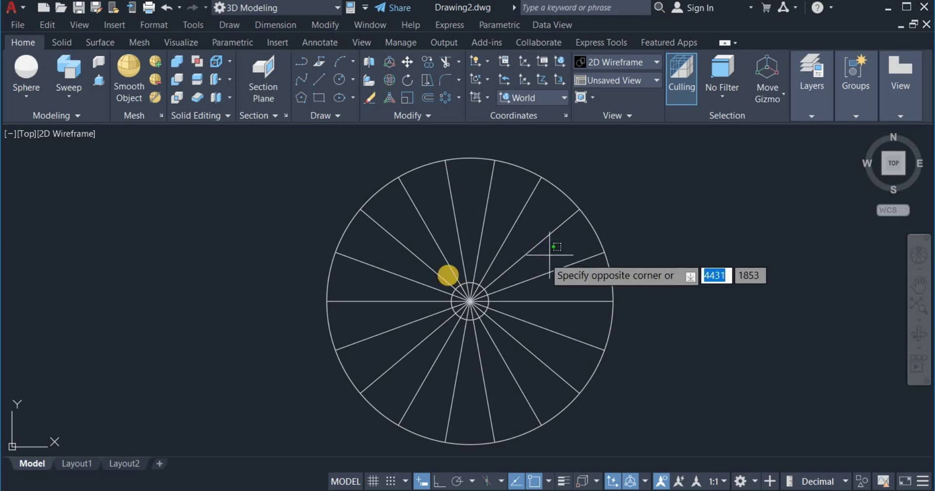
{"action": "left_click", "coordinate": [378, 259]}
{"action": "left_click", "coordinate": [563, 347]}
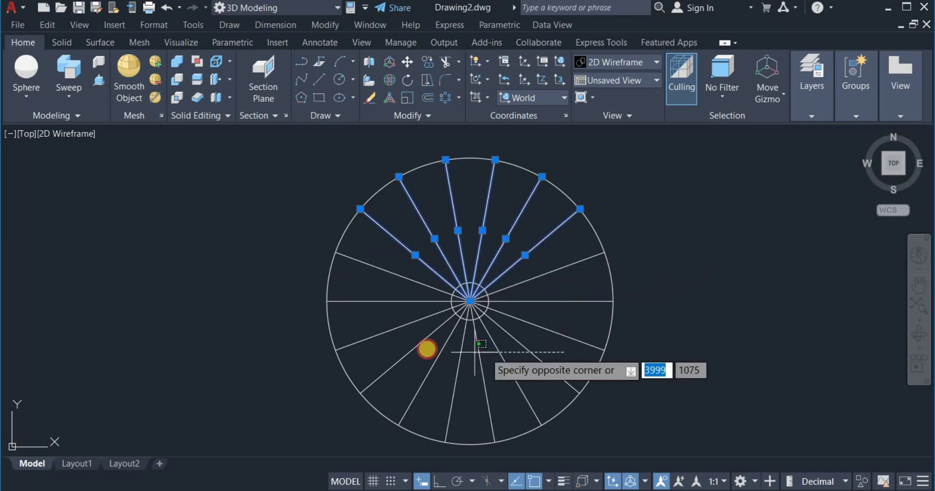
{"action": "left_click", "coordinate": [395, 347]}
{"action": "left_click", "coordinate": [390, 322]}
{"action": "left_click", "coordinate": [369, 268]}
{"action": "left_click", "coordinate": [564, 333]}
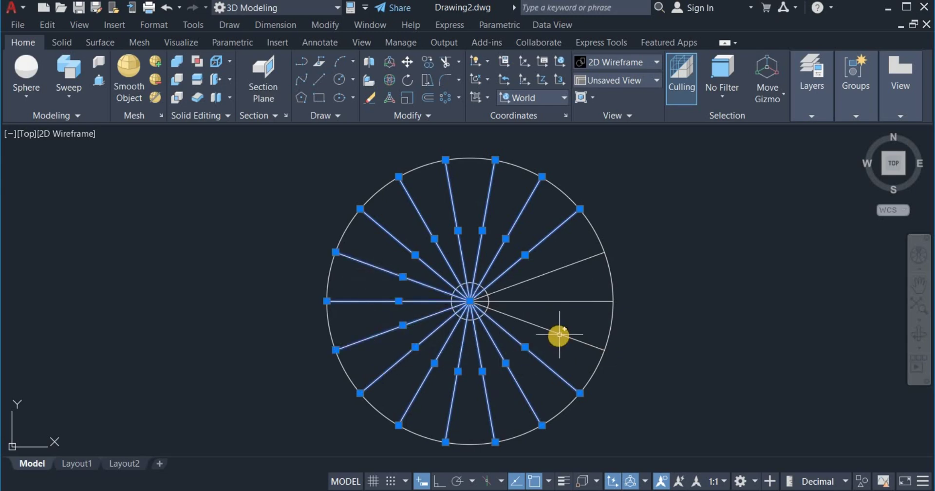
{"action": "right_click", "coordinate": [653, 219]}
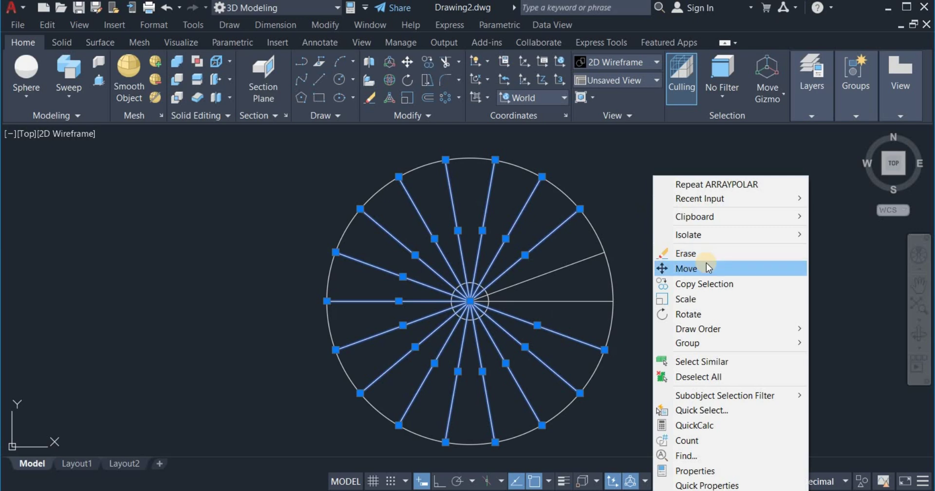
{"action": "left_click", "coordinate": [716, 258]}
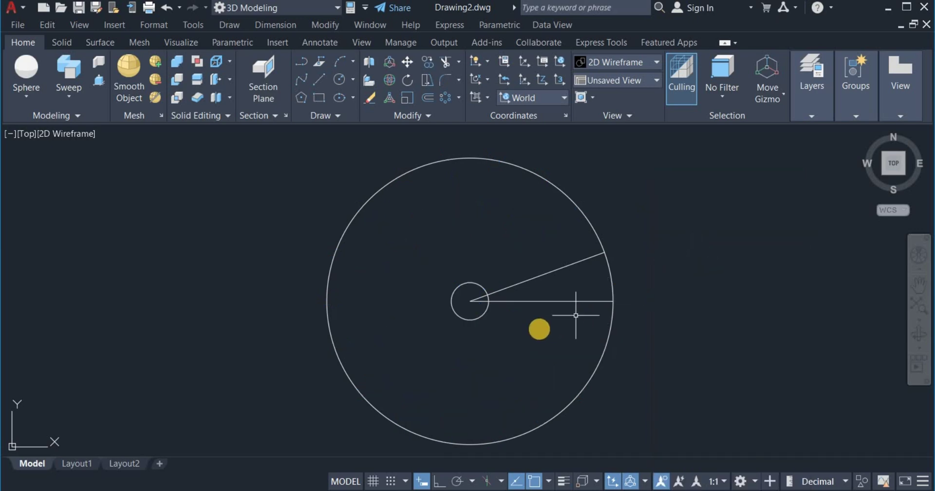
Step: Trim the parts of the two remaining radial lines that lie inside the small circle
{"action": "scroll", "coordinate": [498, 317], "scroll_direction": "up", "scroll_amount": 2}
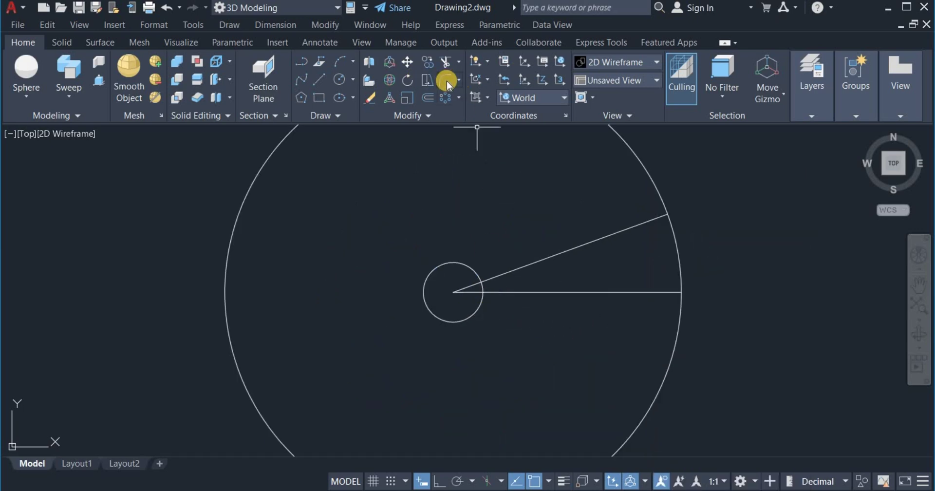
{"action": "left_click", "coordinate": [443, 61]}
{"action": "scroll", "coordinate": [459, 291], "scroll_direction": "up", "scroll_amount": 2}
{"action": "left_click", "coordinate": [469, 295]}
{"action": "left_click", "coordinate": [467, 252]}
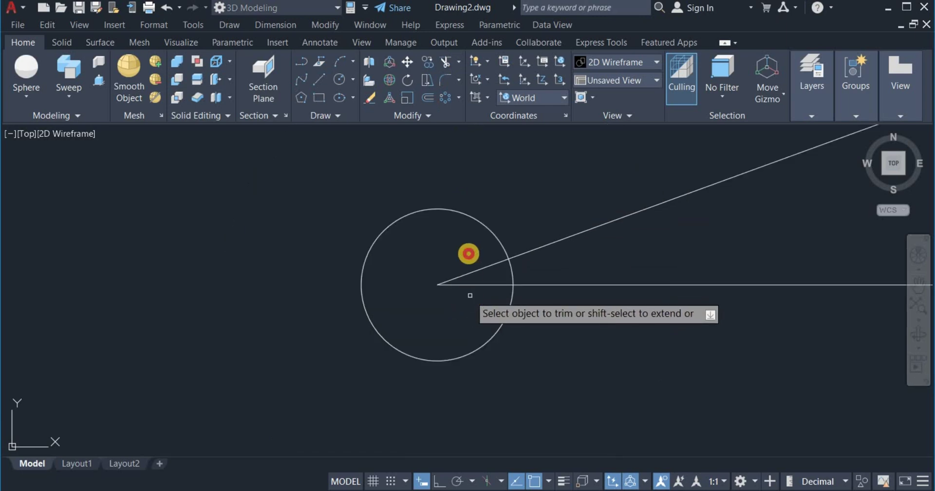
{"action": "key", "text": "Return"}
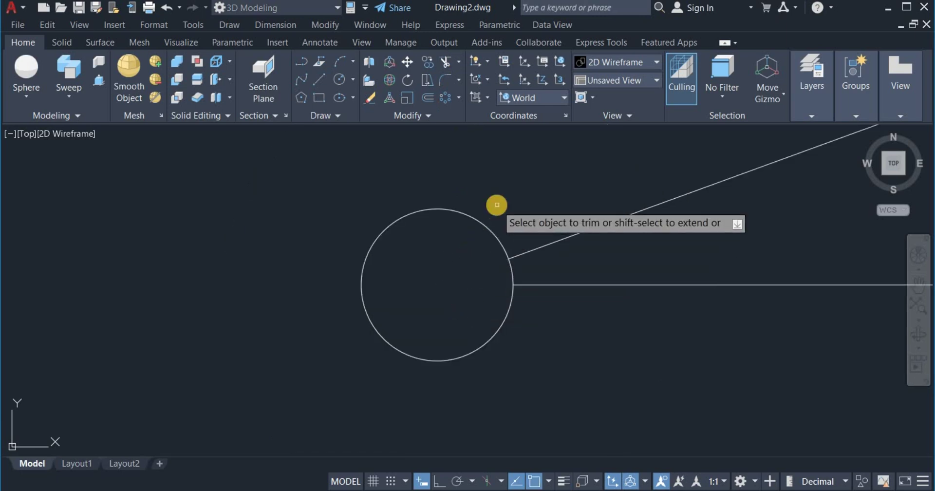
{"action": "right_click", "coordinate": [498, 210]}
{"action": "left_click", "coordinate": [521, 211]}
Step: Switch the drawing from the top view to the SE Isometric view
{"action": "scroll", "coordinate": [455, 245], "scroll_direction": "down", "scroll_amount": 3}
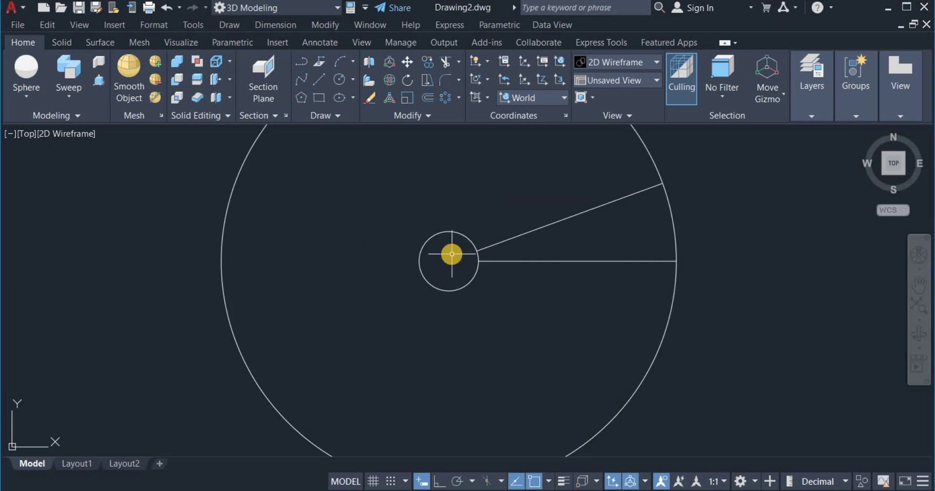
{"action": "scroll", "coordinate": [479, 237], "scroll_direction": "down", "scroll_amount": 3}
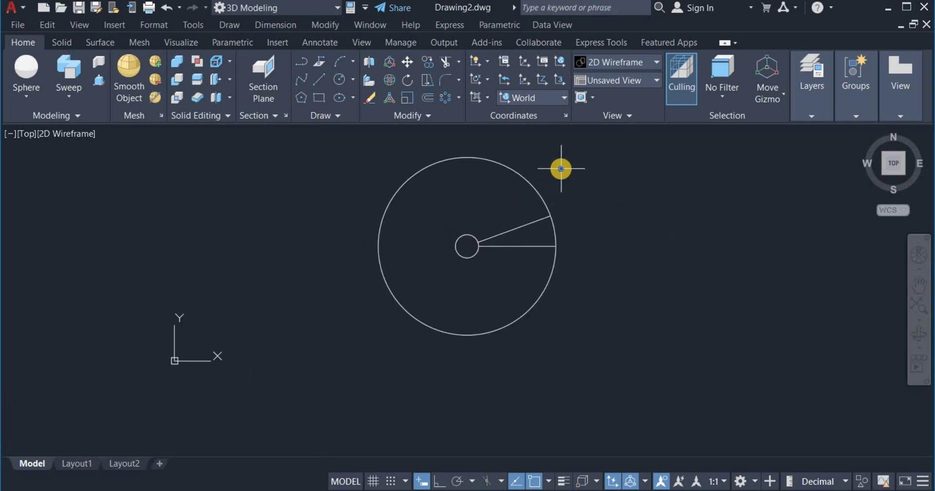
{"action": "right_click", "coordinate": [561, 168]}
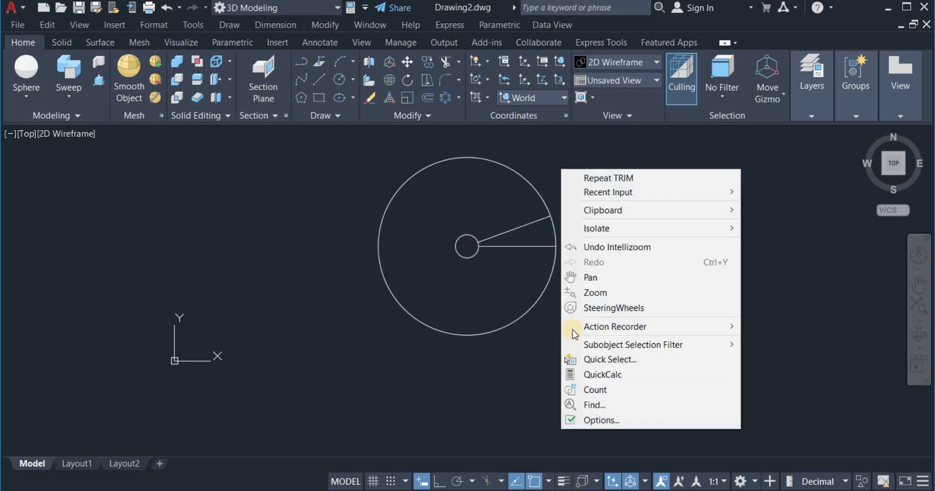
{"action": "left_click", "coordinate": [636, 277]}
{"action": "left_click_drag", "start_coordinate": [612, 244], "coordinate": [587, 294]}
{"action": "right_click", "coordinate": [584, 263]}
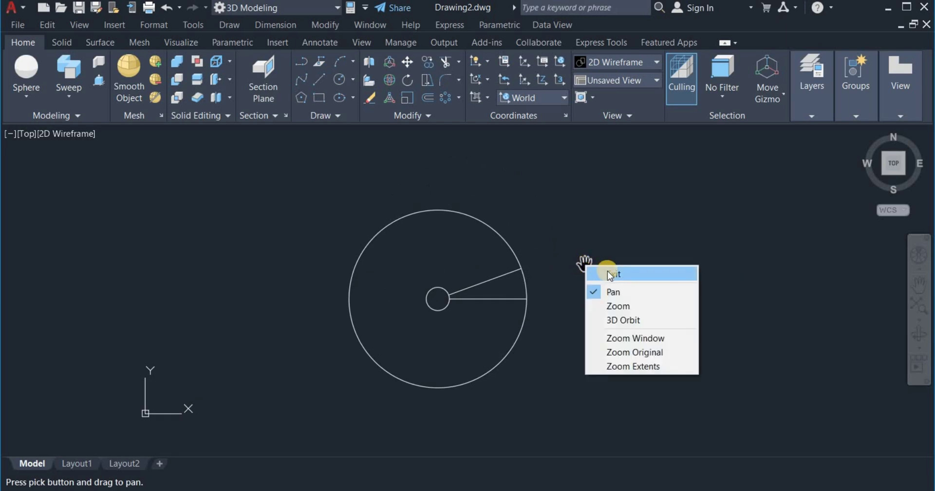
{"action": "left_click", "coordinate": [609, 274]}
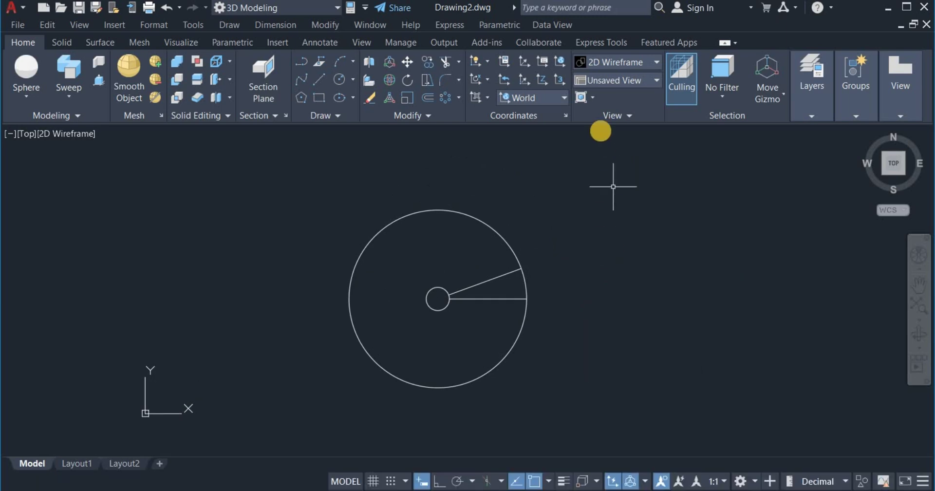
{"action": "left_click", "coordinate": [615, 81]}
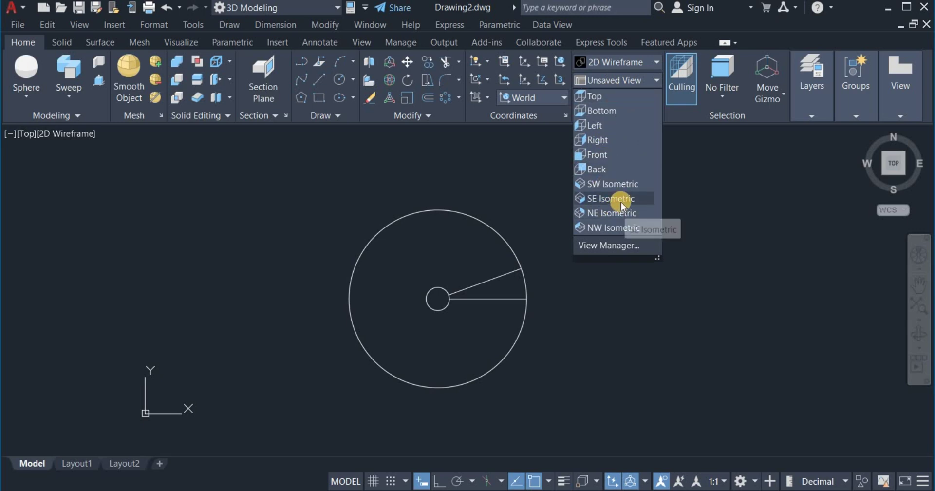
{"action": "left_click", "coordinate": [619, 199]}
{"action": "scroll", "coordinate": [413, 266], "scroll_direction": "down", "scroll_amount": 2}
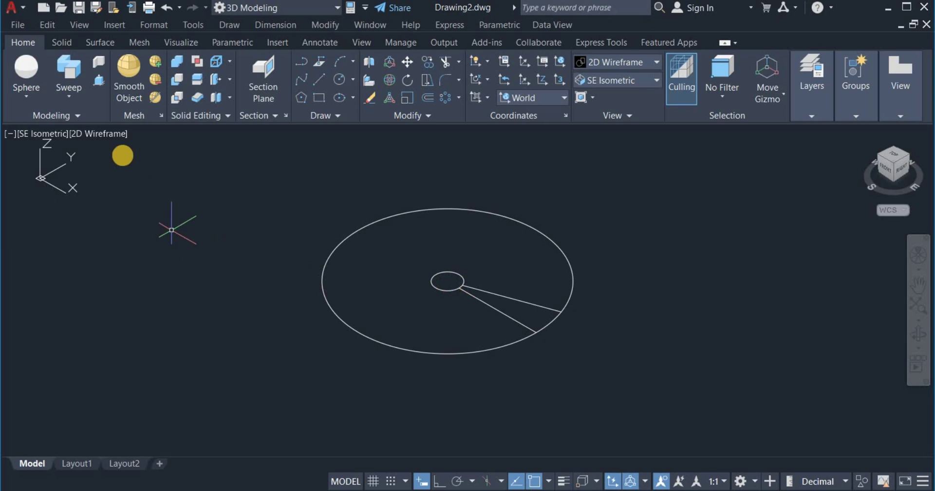
Step: Presspull the small inner circle upward 3000 mm to form the central column
{"action": "left_click", "coordinate": [98, 84]}
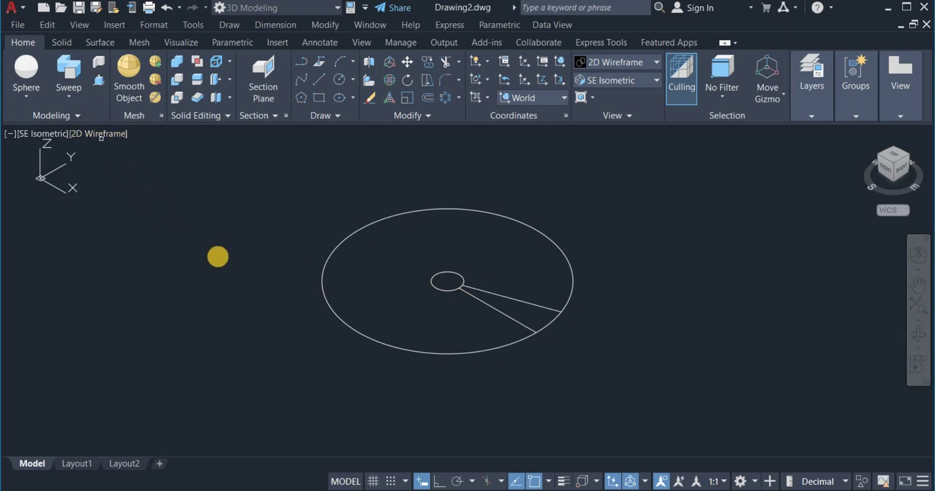
{"action": "left_click", "coordinate": [441, 280]}
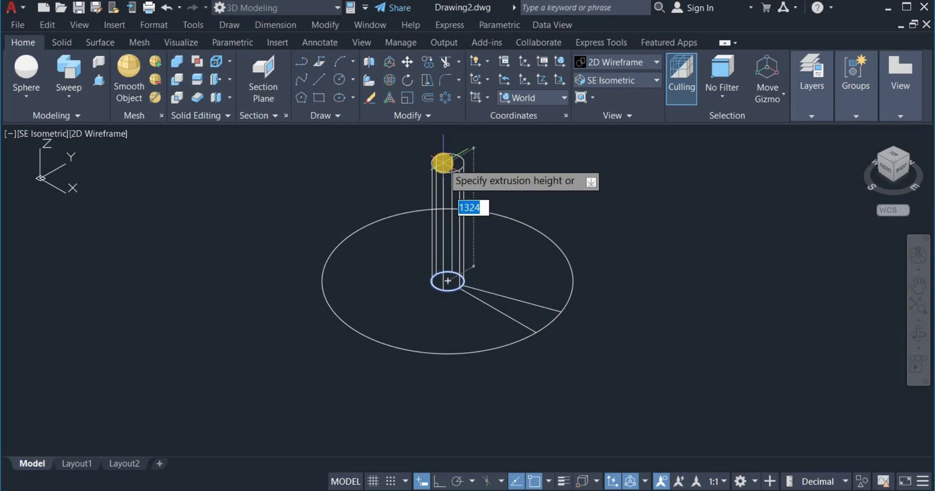
{"action": "type", "text": "3"}
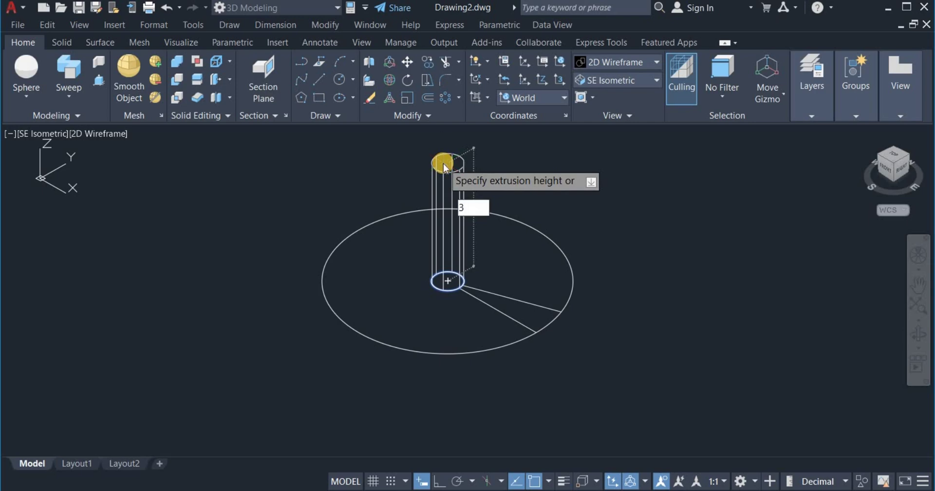
{"action": "type", "text": "000"}
{"action": "key", "text": "Return"}
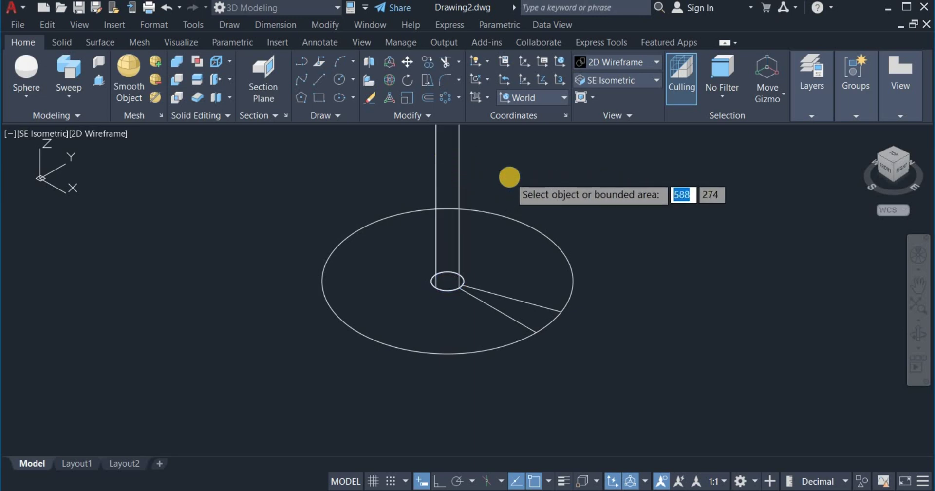
{"action": "key", "text": "Escape"}
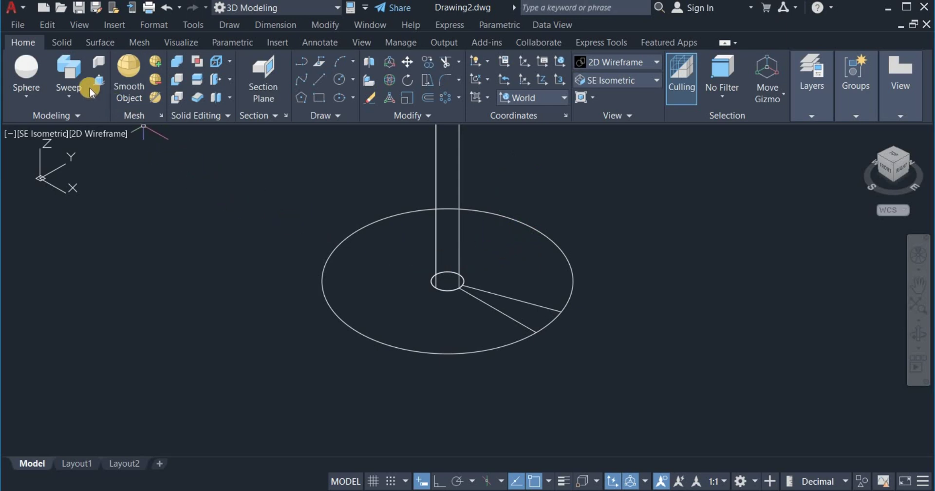
Step: Presspull the wedge-shaped area between the two radial lines upward into a thin step solid
{"action": "key", "text": "Return"}
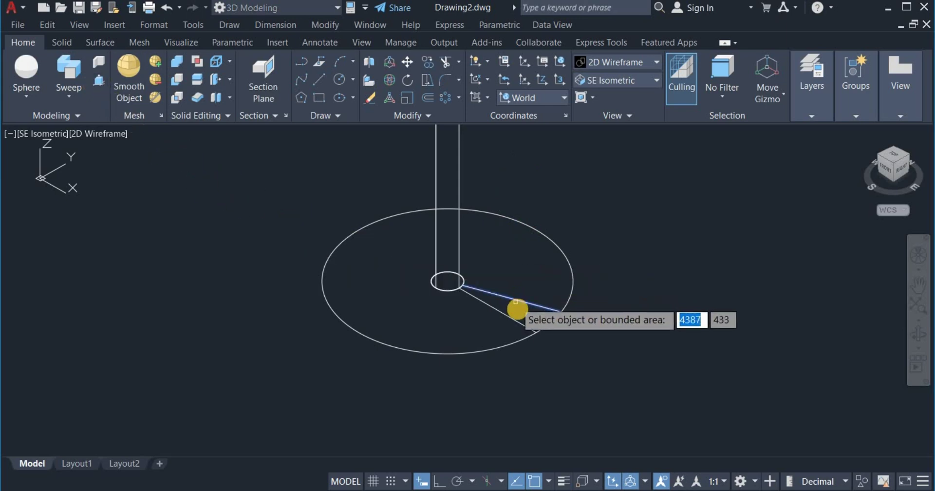
{"action": "left_click", "coordinate": [525, 306]}
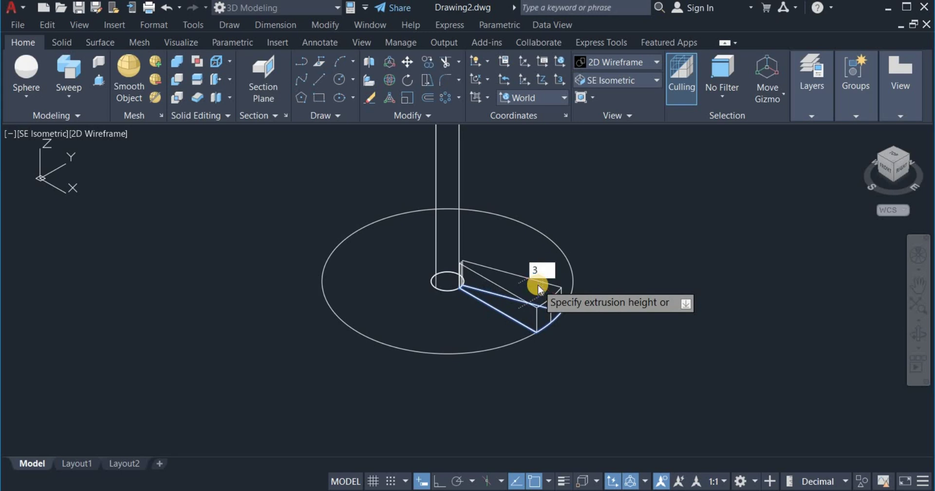
{"action": "key", "text": "Return"}
{"action": "key", "text": "Return"}
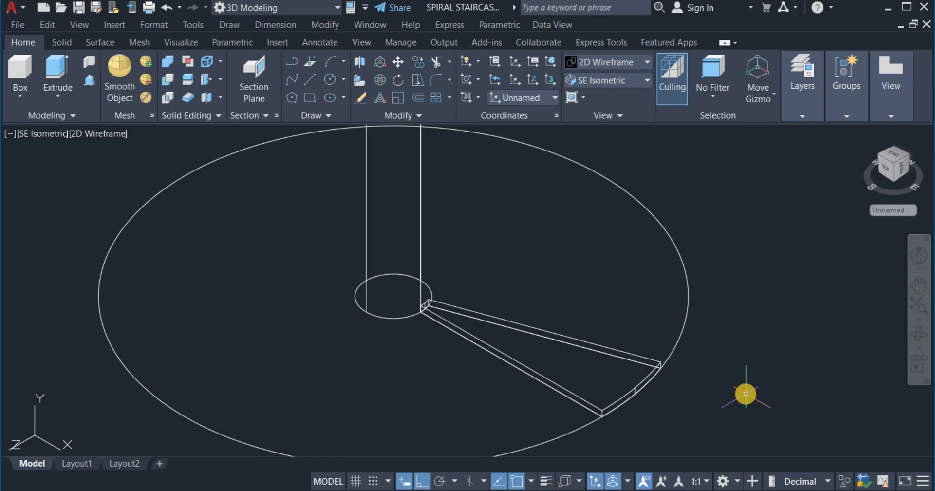
Step: Draw a 20 mm line on the step's top face from the outer arc's midpoint towards the inner arc's midpoint, with ortho off
{"action": "left_click", "coordinate": [309, 80]}
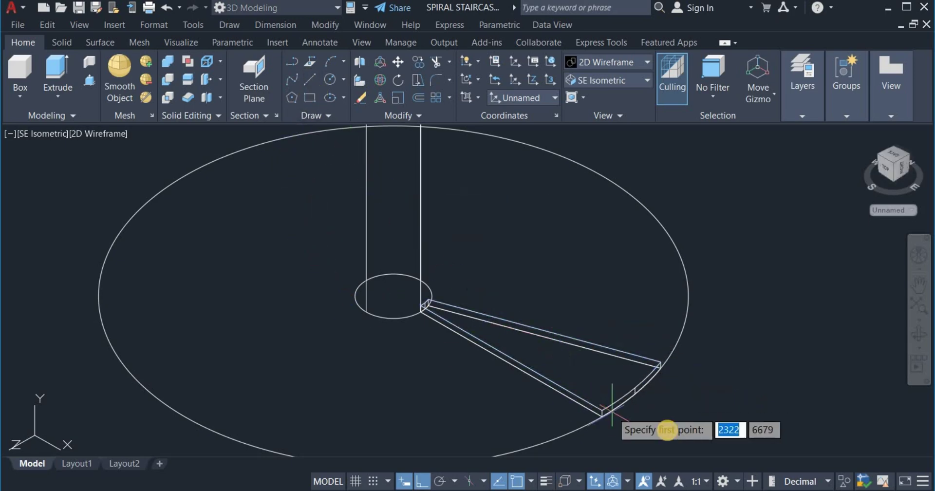
{"action": "scroll", "coordinate": [665, 417], "scroll_direction": "up", "scroll_amount": 4}
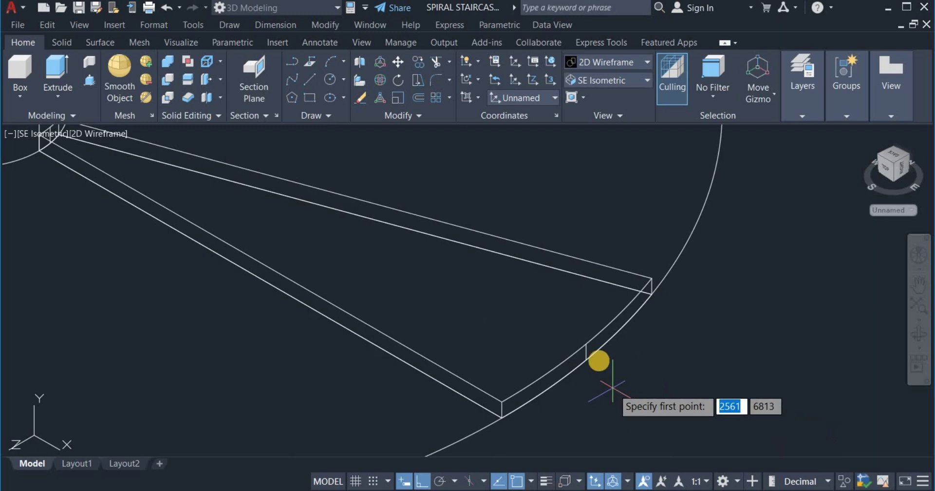
{"action": "left_click", "coordinate": [587, 345]}
{"action": "scroll", "coordinate": [588, 345], "scroll_direction": "down", "scroll_amount": 2}
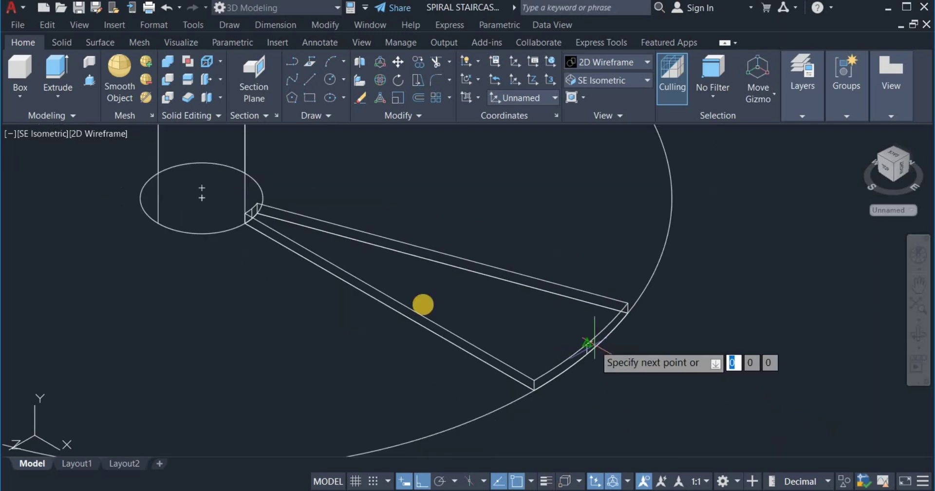
{"action": "left_click", "coordinate": [252, 211]}
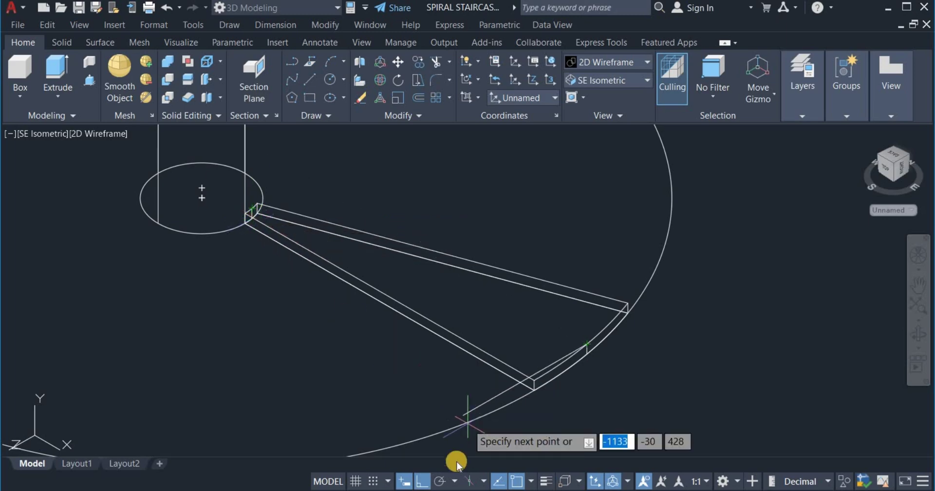
{"action": "left_click", "coordinate": [420, 482]}
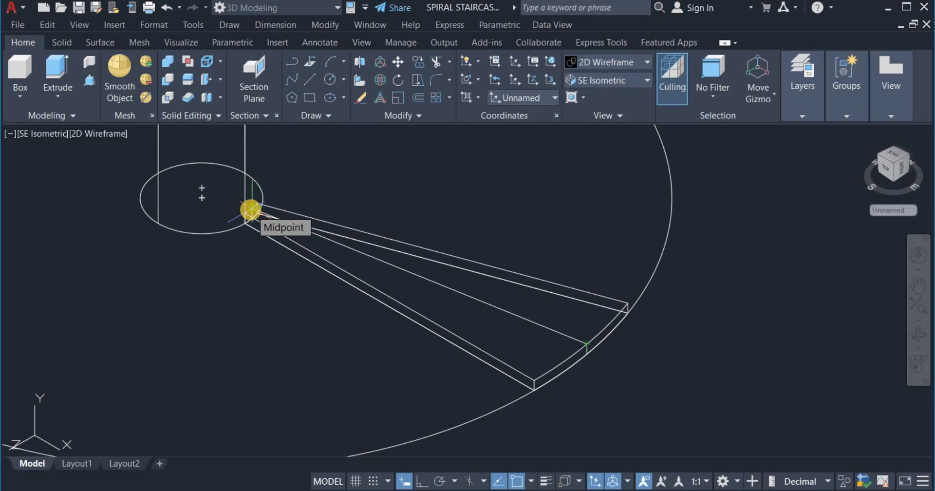
{"action": "left_click", "coordinate": [250, 210]}
{"action": "type", "text": "2"}
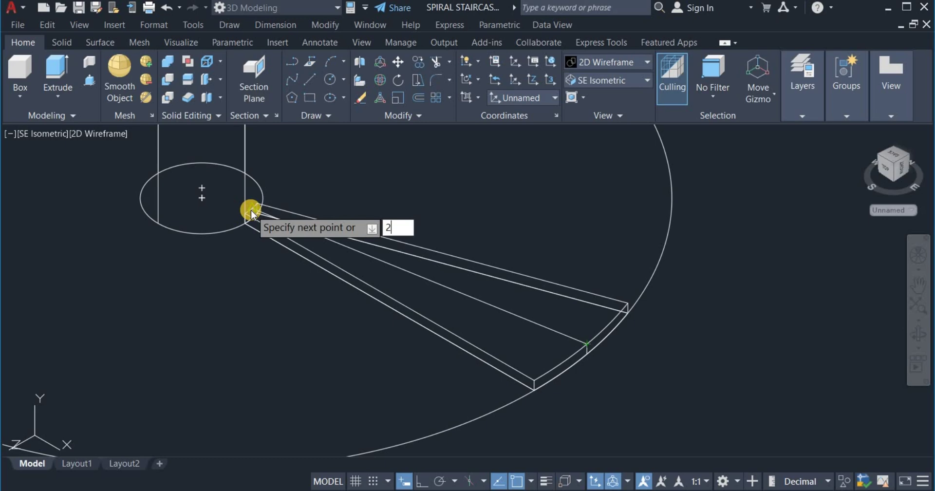
{"action": "type", "text": "0"}
{"action": "right_click", "coordinate": [524, 191]}
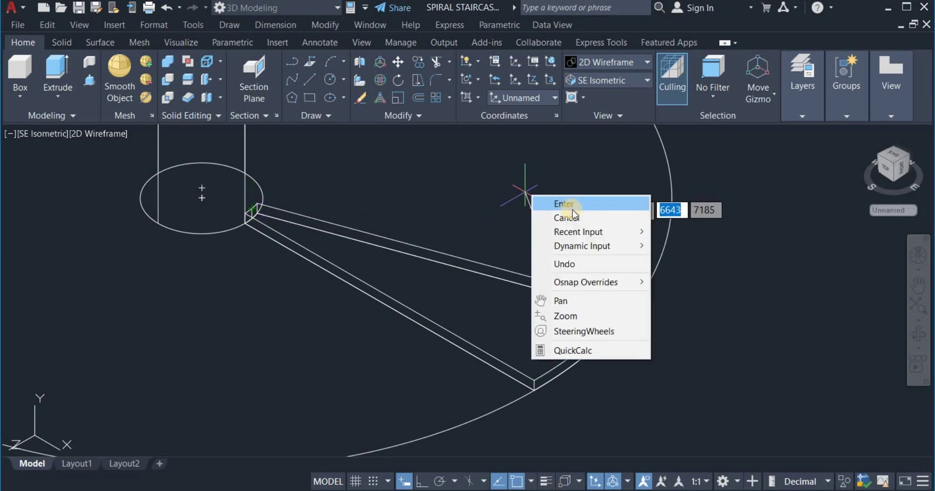
{"action": "left_click", "coordinate": [571, 209]}
Step: Set the user coordinate system to the Top preset
{"action": "scroll", "coordinate": [580, 351], "scroll_direction": "up", "scroll_amount": 3}
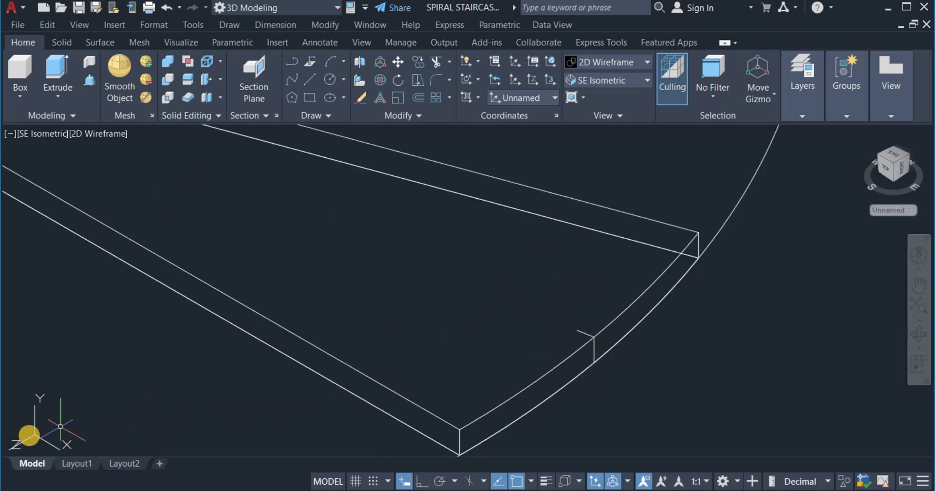
{"action": "left_click", "coordinate": [523, 98]}
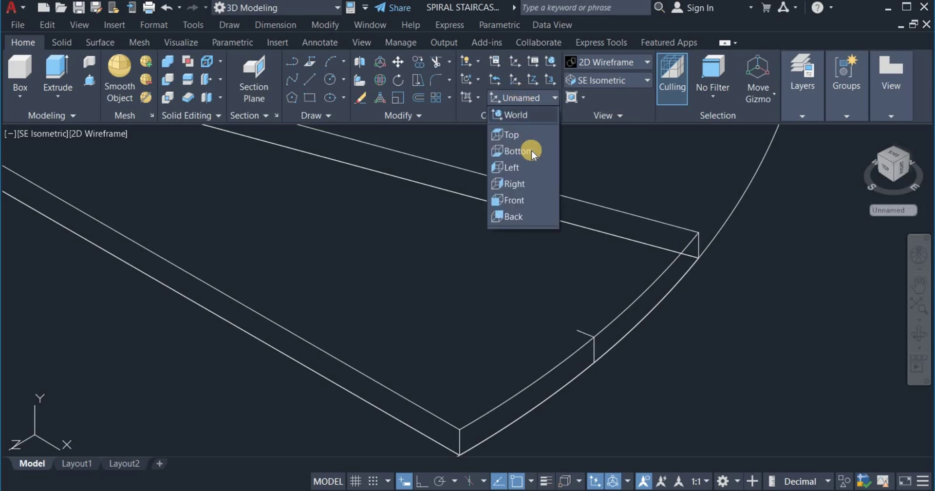
{"action": "left_click", "coordinate": [511, 135]}
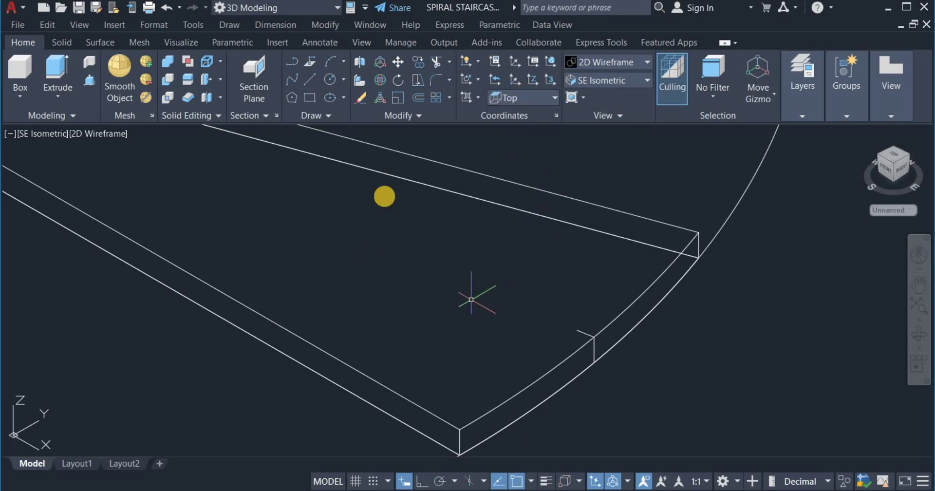
Step: Draw a 40 mm diameter circle centred on the short line's inner end and presspull it upward into a baluster
{"action": "left_click", "coordinate": [329, 80]}
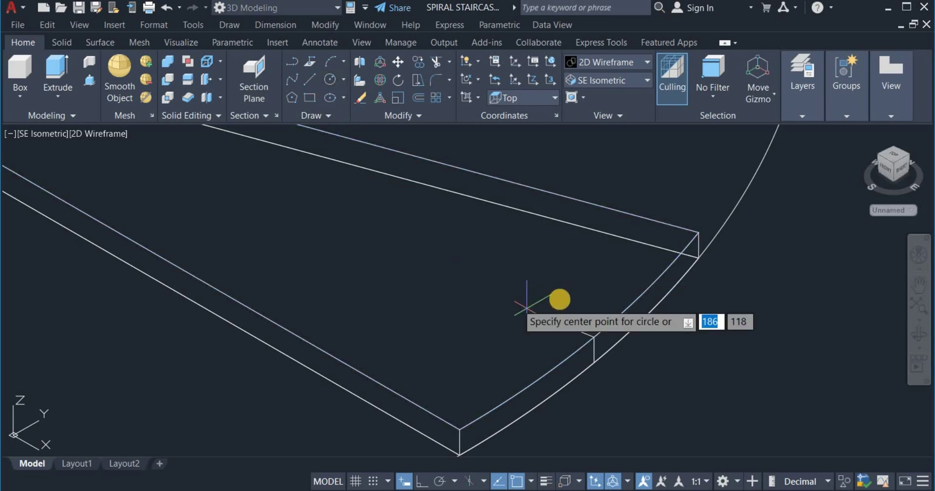
{"action": "left_click", "coordinate": [577, 330]}
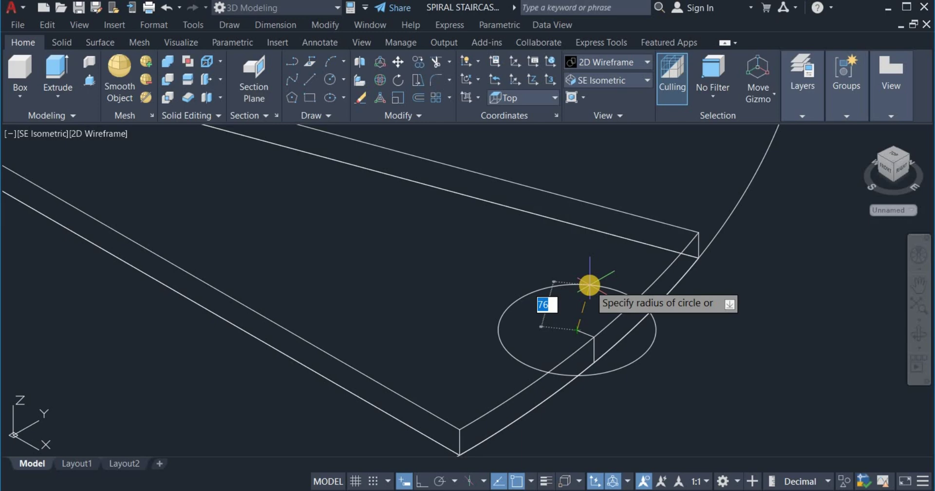
{"action": "right_click", "coordinate": [589, 285]}
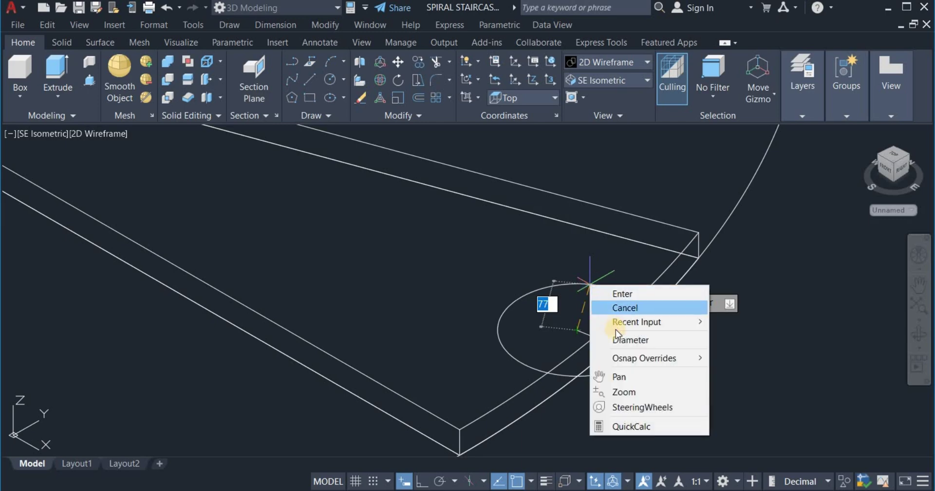
{"action": "left_click", "coordinate": [640, 339]}
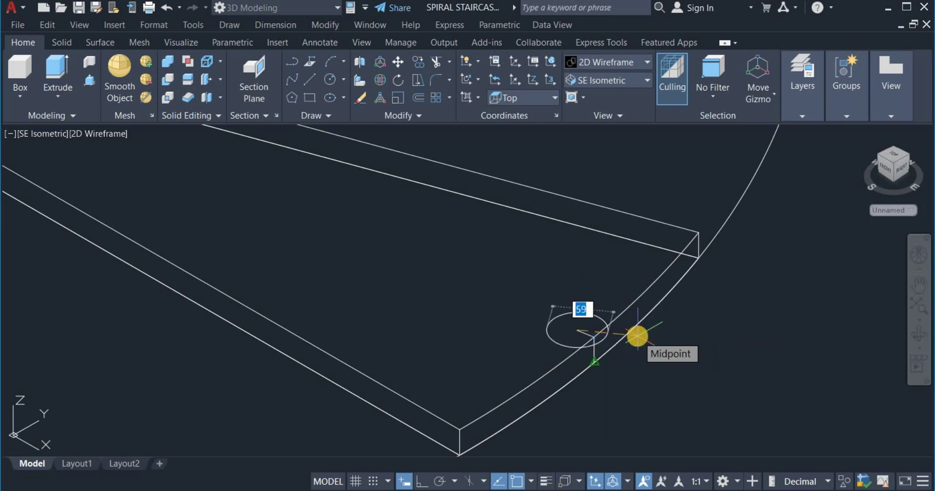
{"action": "type", "text": "40"}
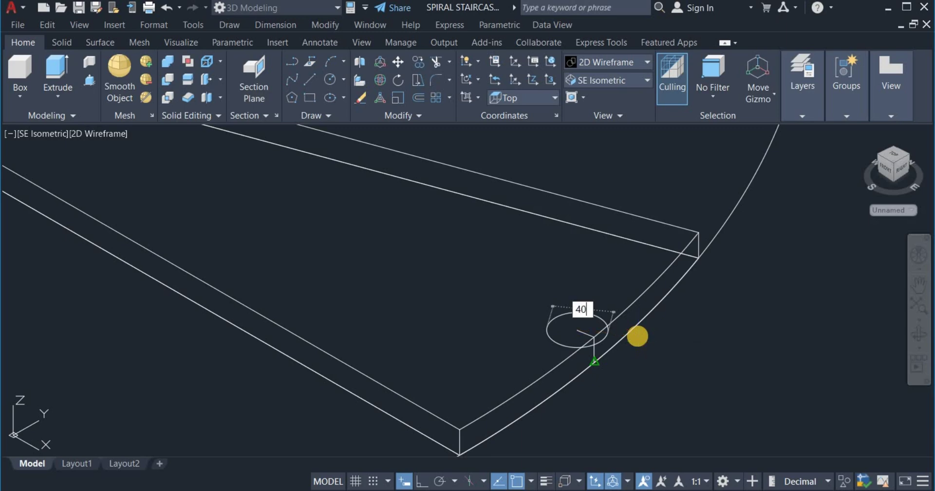
{"action": "key", "text": "Return"}
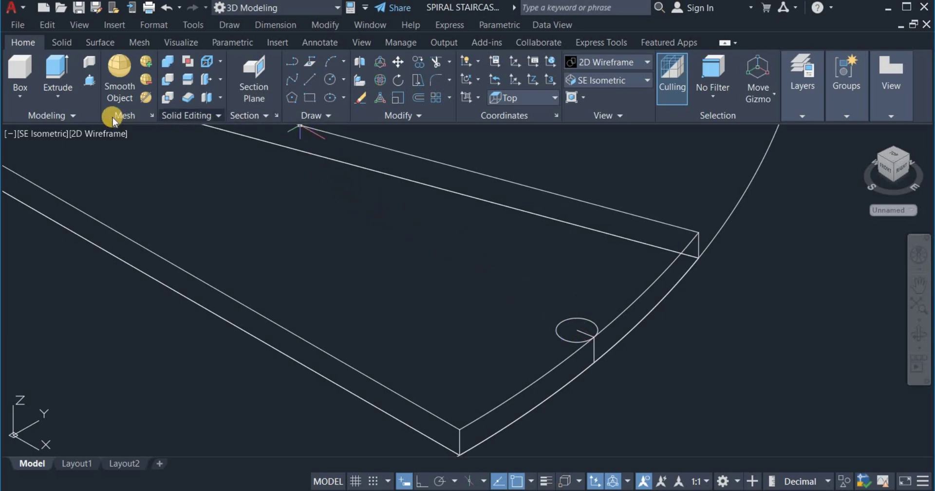
{"action": "left_click", "coordinate": [88, 80]}
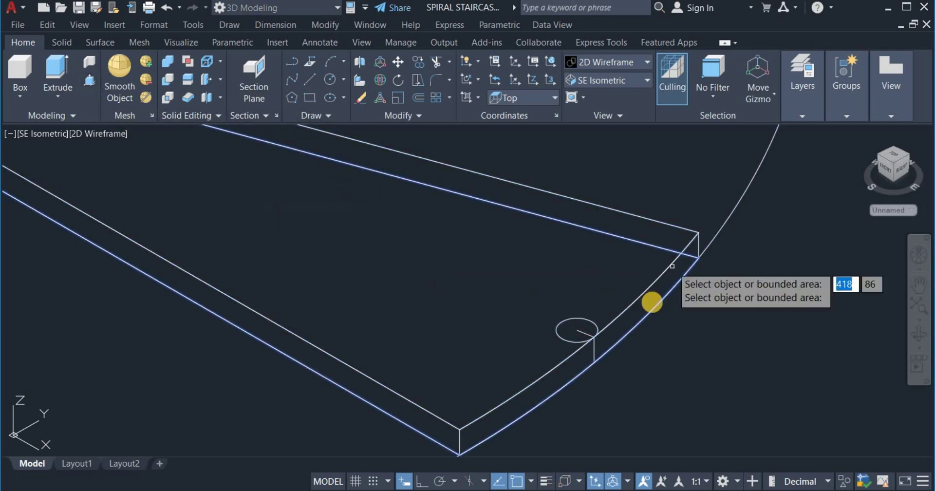
{"action": "left_click", "coordinate": [573, 292]}
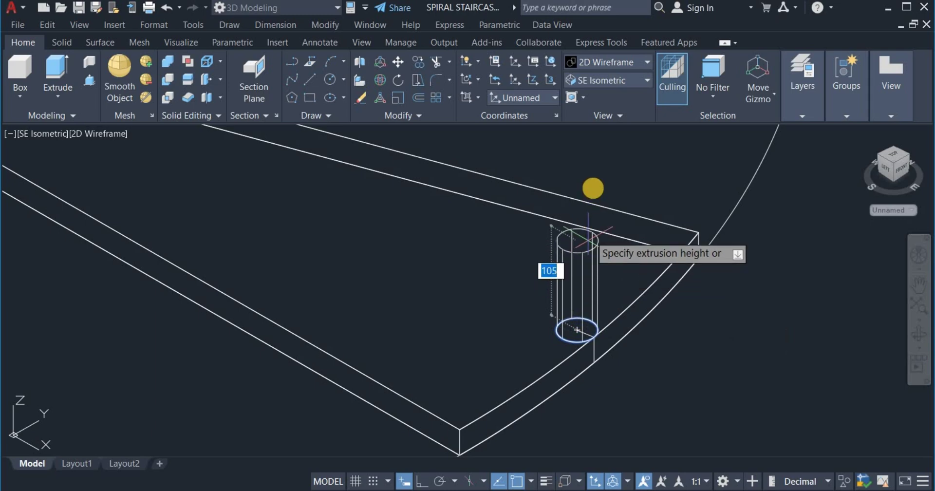
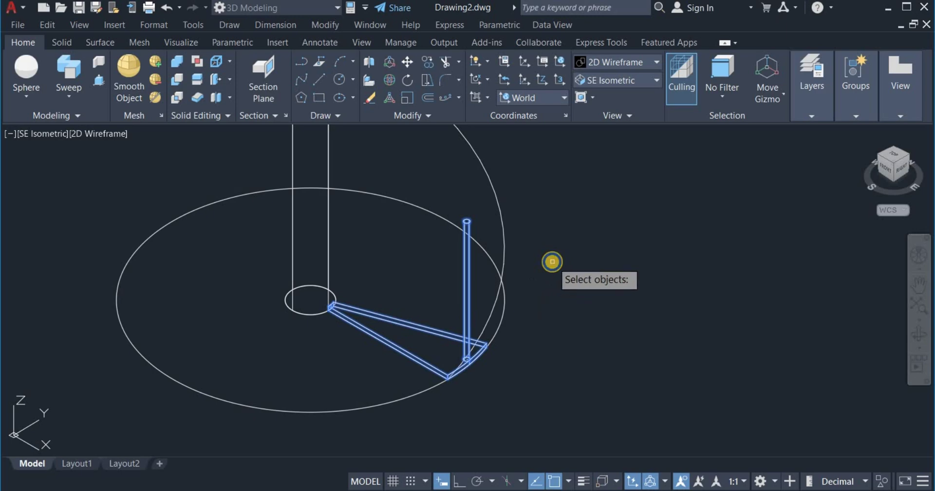
Step: Create a path array of the step and its baluster using the helix as the path curve
{"action": "key", "text": "Return"}
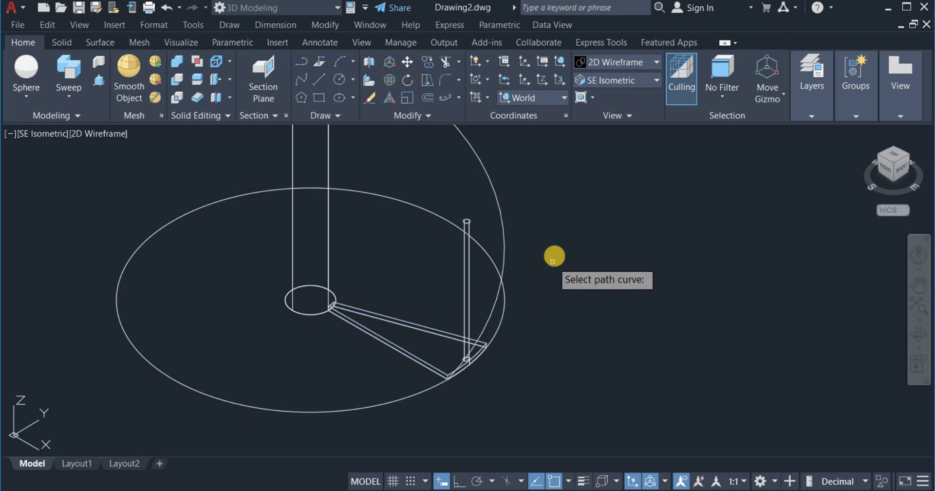
{"action": "left_click", "coordinate": [488, 177]}
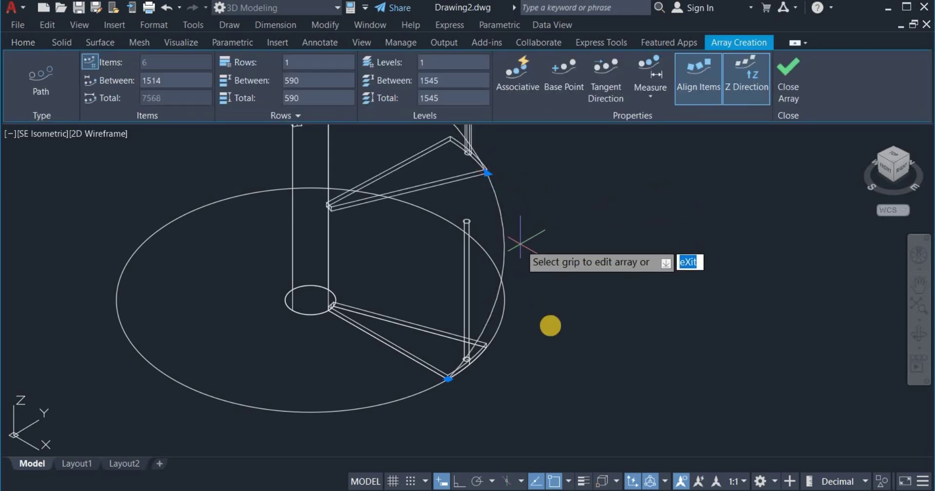
{"action": "scroll", "coordinate": [548, 324], "scroll_direction": "down", "scroll_amount": 3}
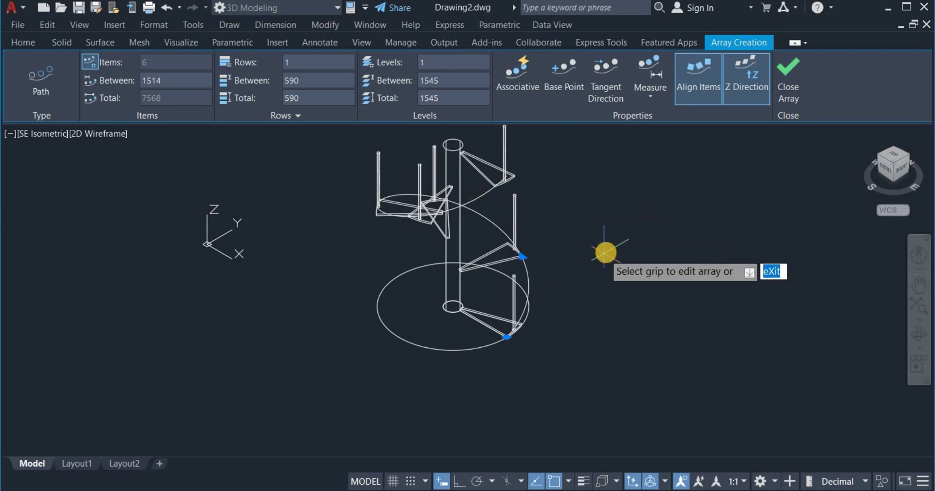
Step: Set the path array to 18 items spaced 450 mm apart along the helix and finish the array
{"action": "right_click", "coordinate": [612, 238]}
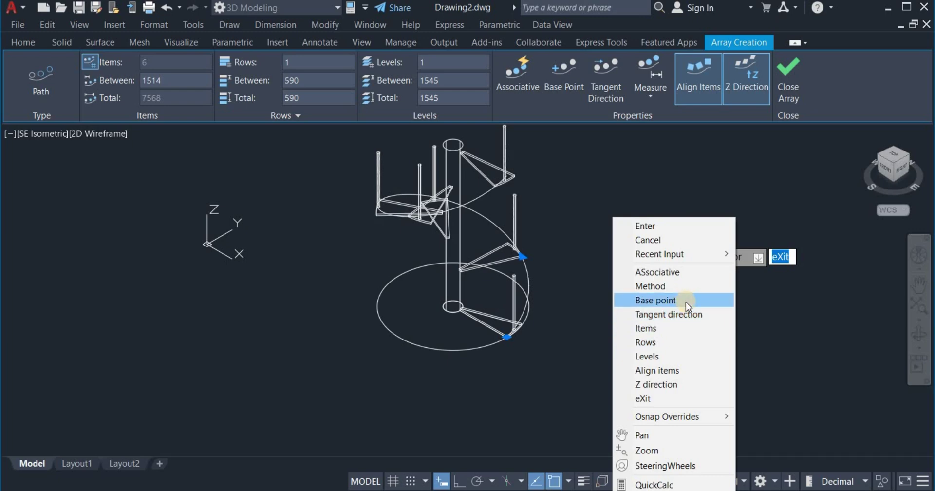
{"action": "left_click", "coordinate": [674, 328]}
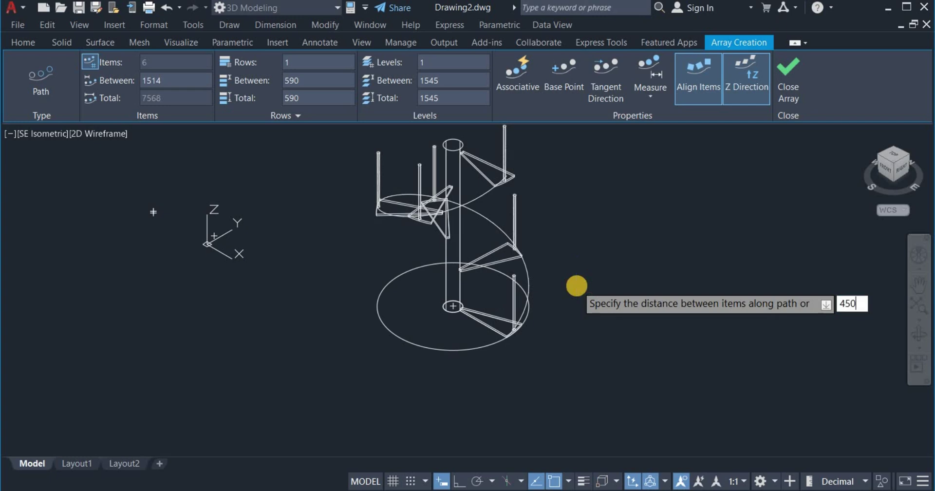
{"action": "key", "text": "Return"}
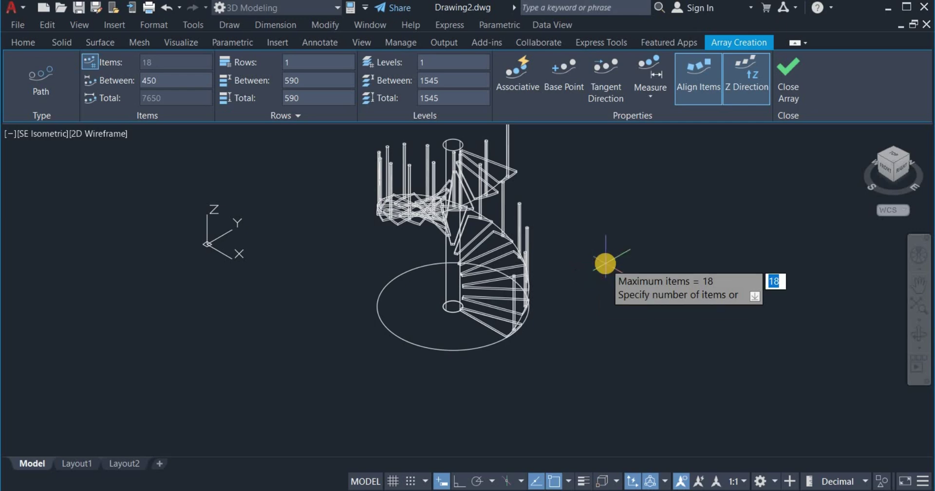
{"action": "right_click", "coordinate": [606, 267]}
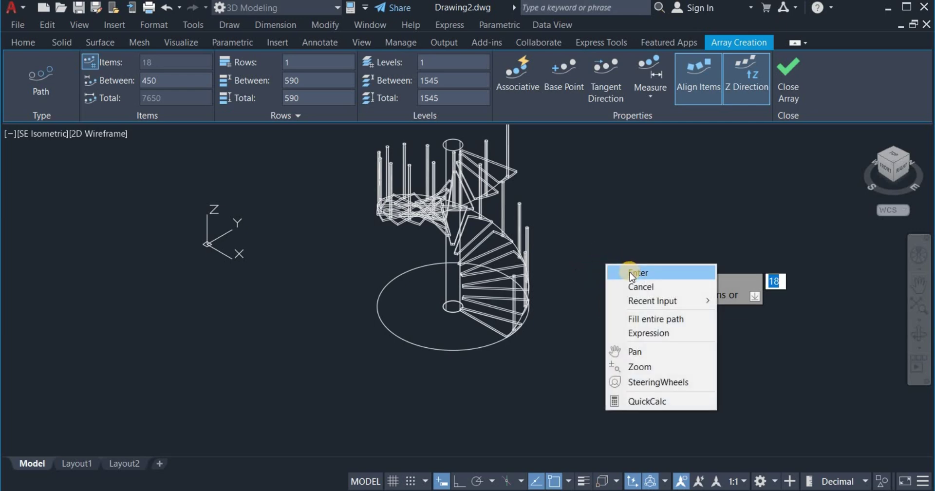
{"action": "left_click", "coordinate": [629, 273]}
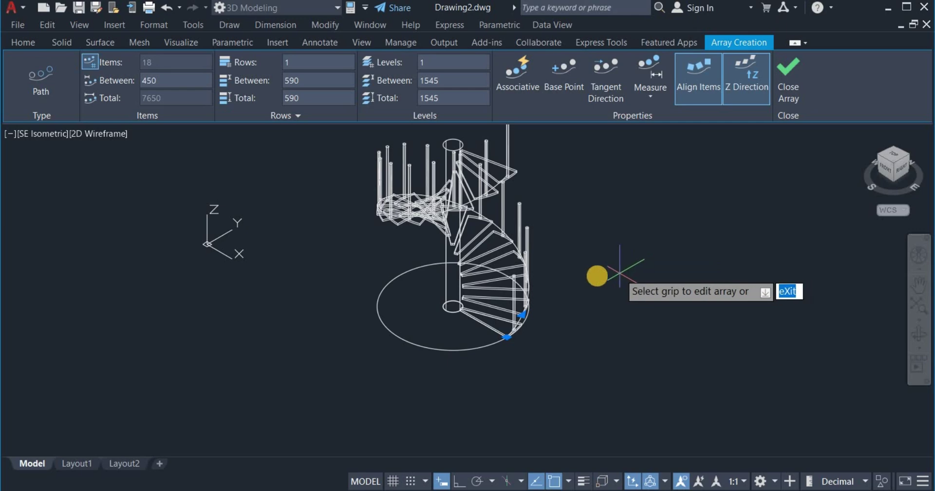
{"action": "right_click", "coordinate": [599, 273]}
{"action": "left_click", "coordinate": [630, 7]}
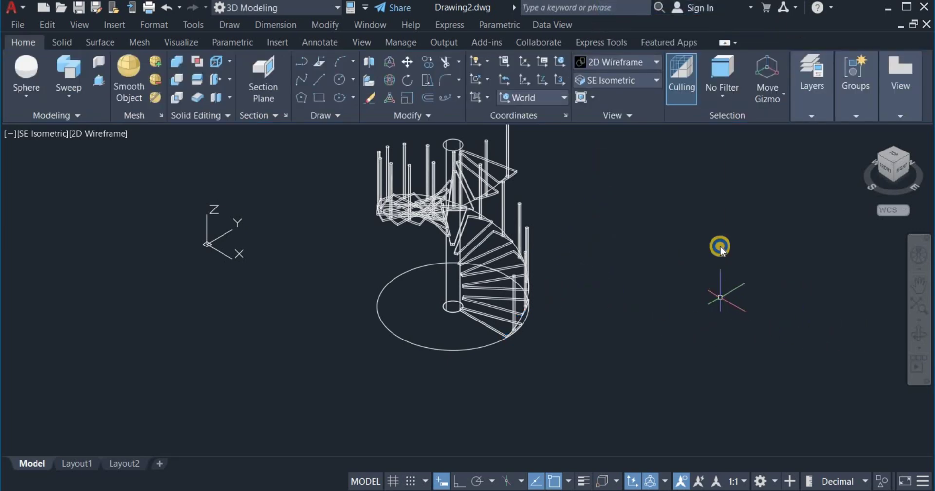
Step: Display the staircase model in the Shades of Gray visual style
{"action": "right_click", "coordinate": [720, 246]}
{"action": "left_click", "coordinate": [764, 144]}
{"action": "left_click_drag", "start_coordinate": [702, 193], "coordinate": [668, 258]}
{"action": "right_click", "coordinate": [651, 257]}
{"action": "left_click", "coordinate": [665, 268]}
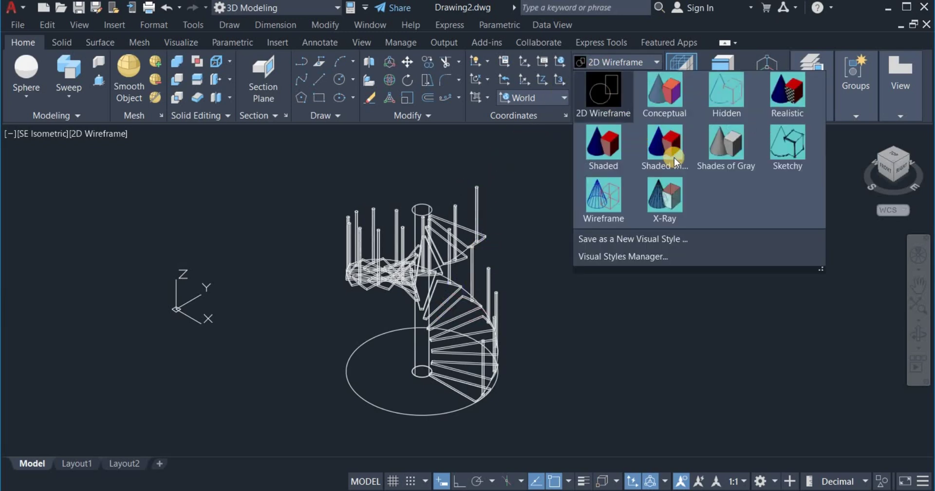
{"action": "left_click", "coordinate": [722, 156]}
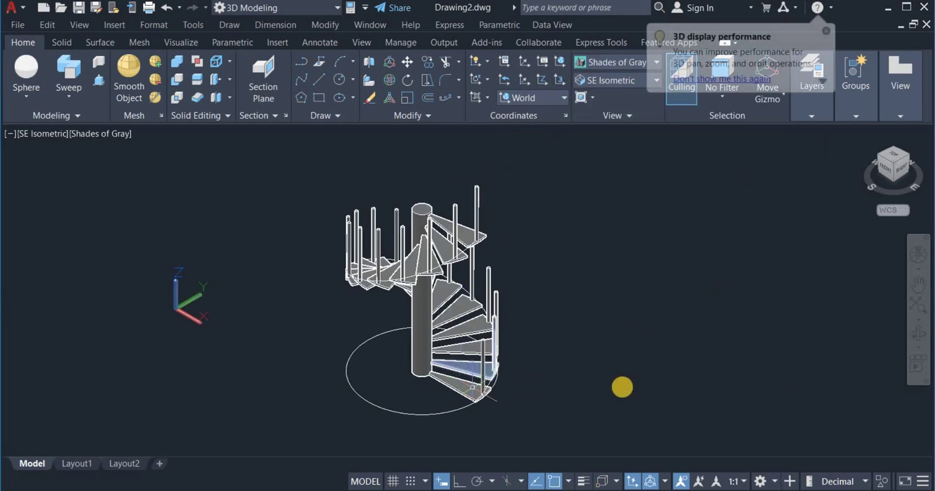
Step: Start a spline at the top centre of the lowest baluster and pass it through the next three baluster top centres
{"action": "left_click", "coordinate": [919, 334]}
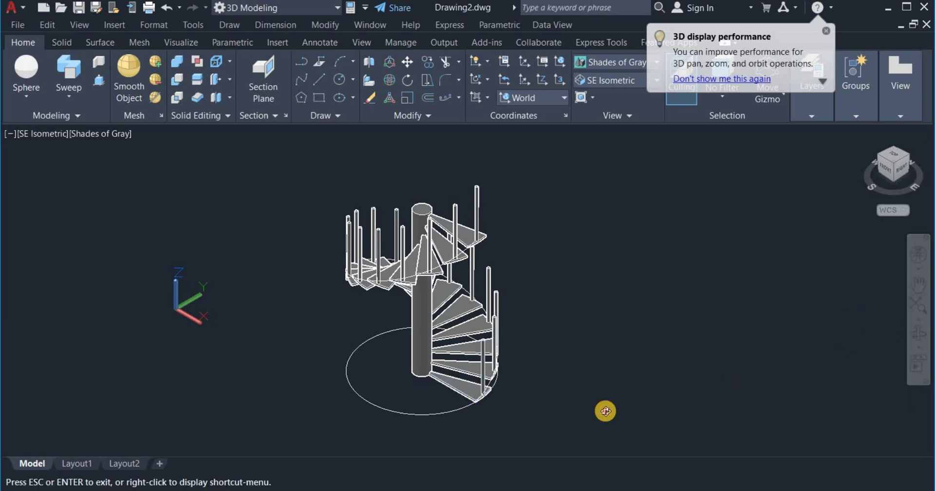
{"action": "left_click_drag", "start_coordinate": [605, 411], "coordinate": [593, 344]}
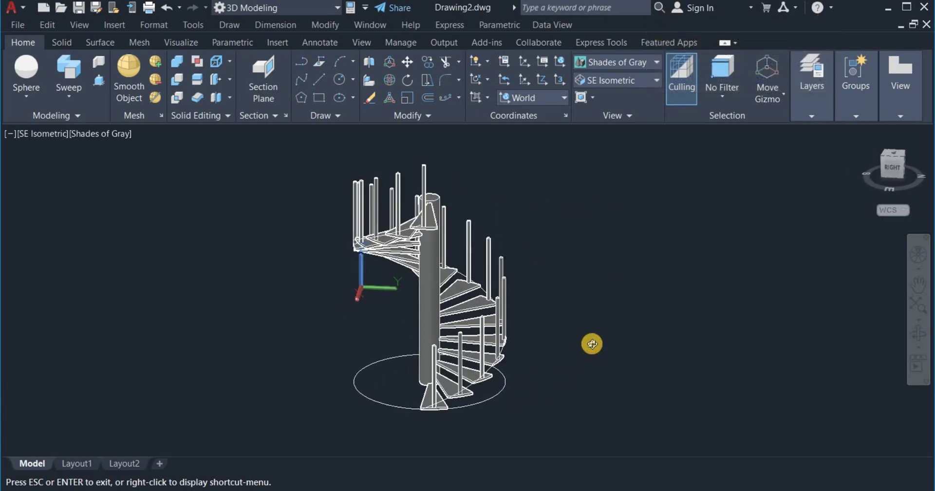
{"action": "right_click", "coordinate": [593, 303]}
{"action": "left_click", "coordinate": [641, 100]}
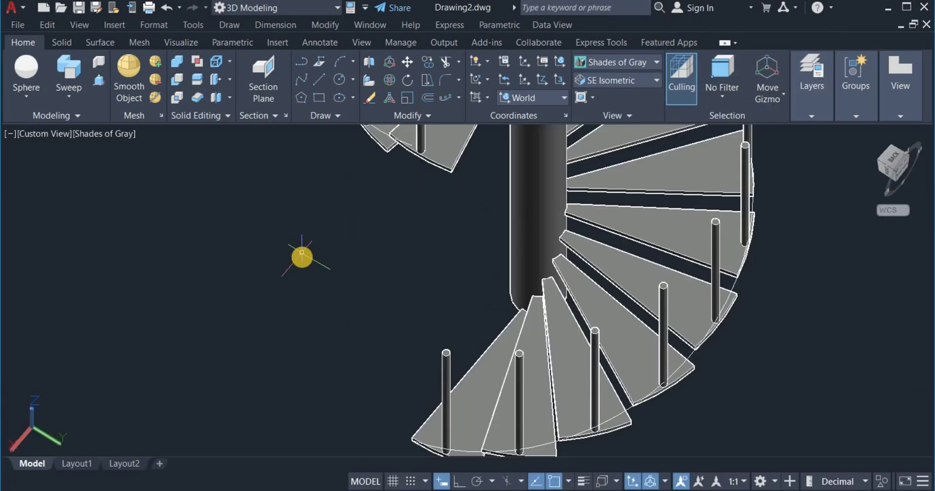
{"action": "left_click", "coordinate": [298, 79]}
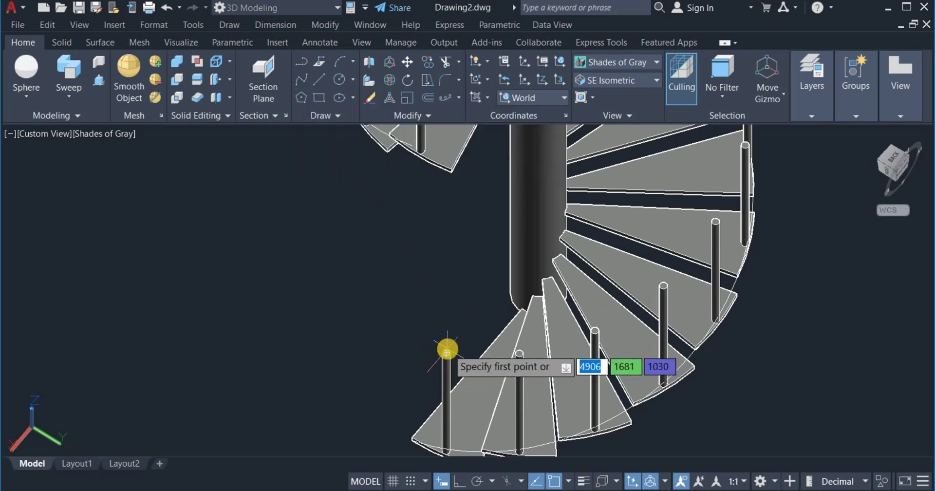
{"action": "scroll", "coordinate": [447, 352], "scroll_direction": "up", "scroll_amount": 3}
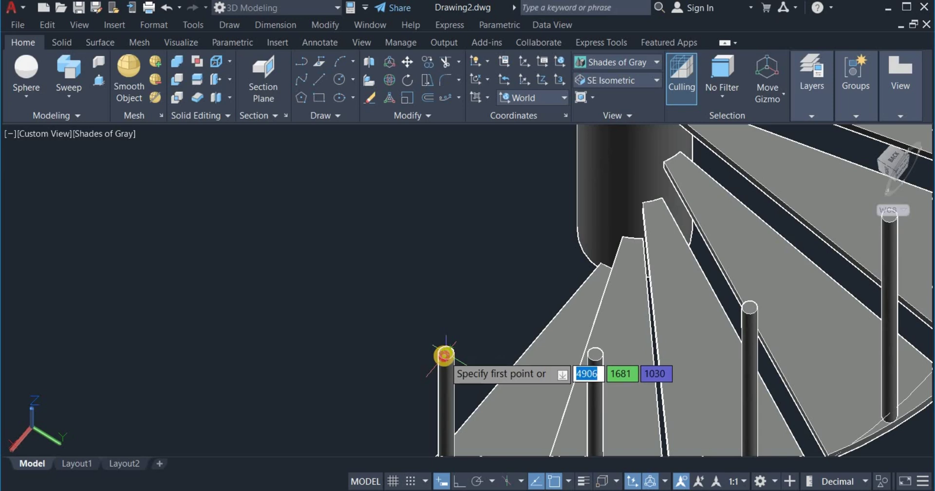
{"action": "left_click", "coordinate": [445, 353]}
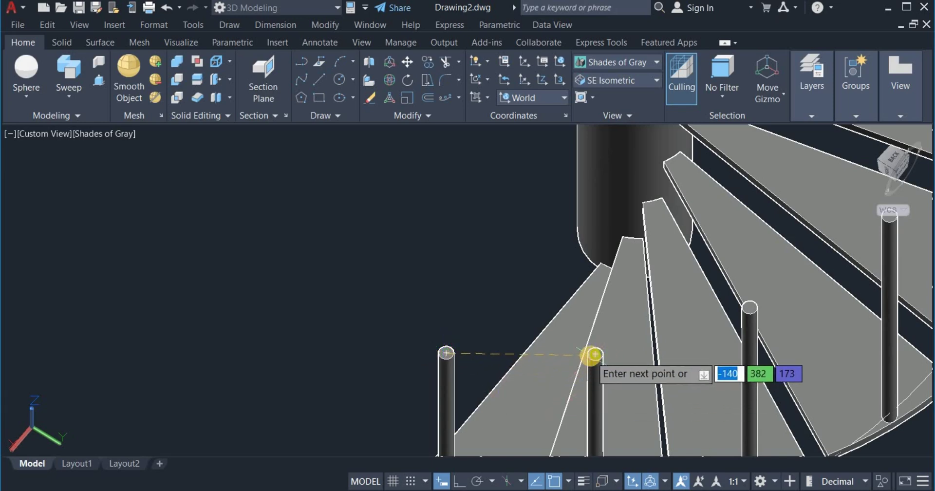
{"action": "left_click", "coordinate": [594, 354]}
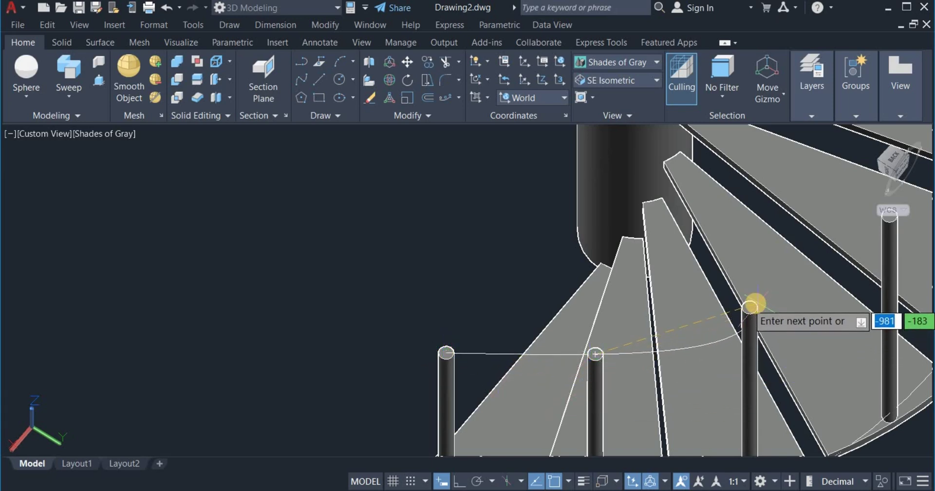
{"action": "left_click", "coordinate": [751, 307]}
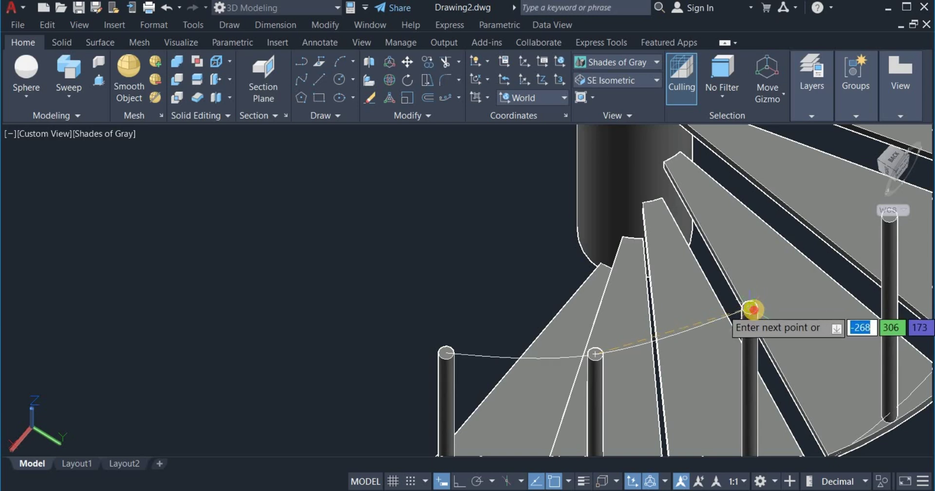
{"action": "left_click", "coordinate": [751, 308]}
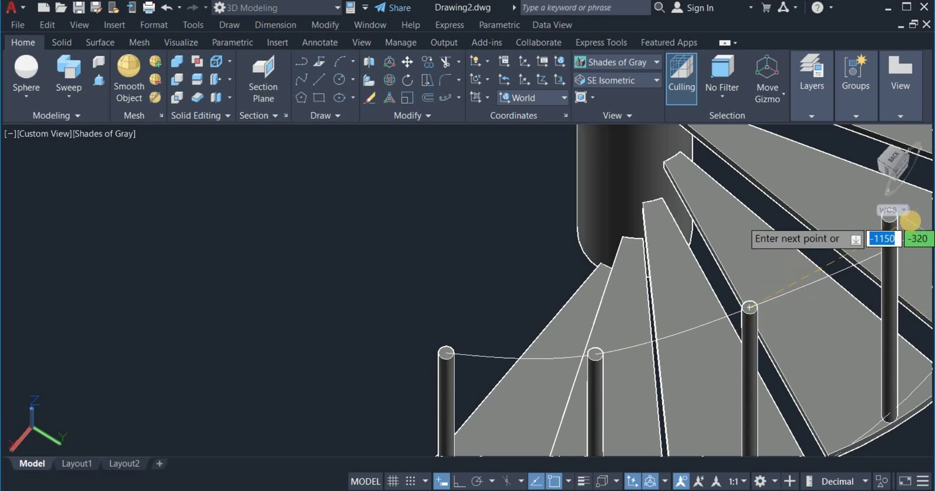
{"action": "scroll", "coordinate": [910, 220], "scroll_direction": "up", "scroll_amount": 5}
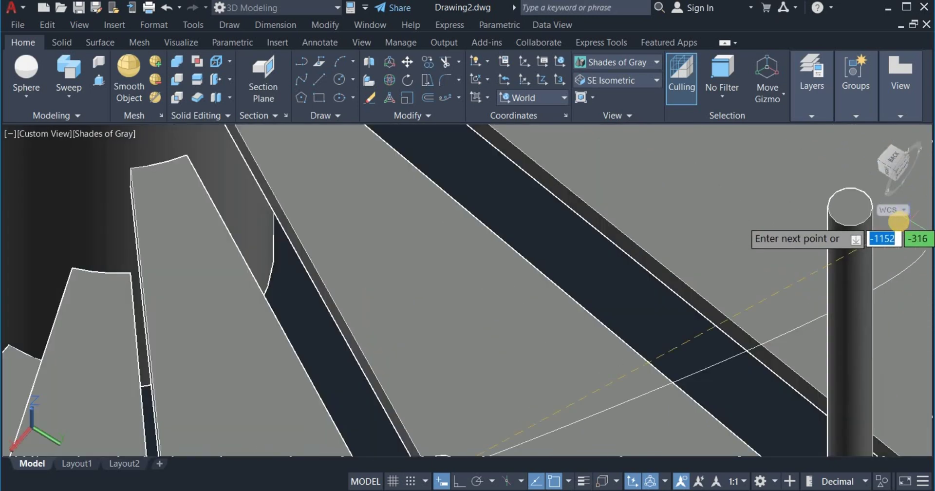
{"action": "left_click", "coordinate": [850, 207]}
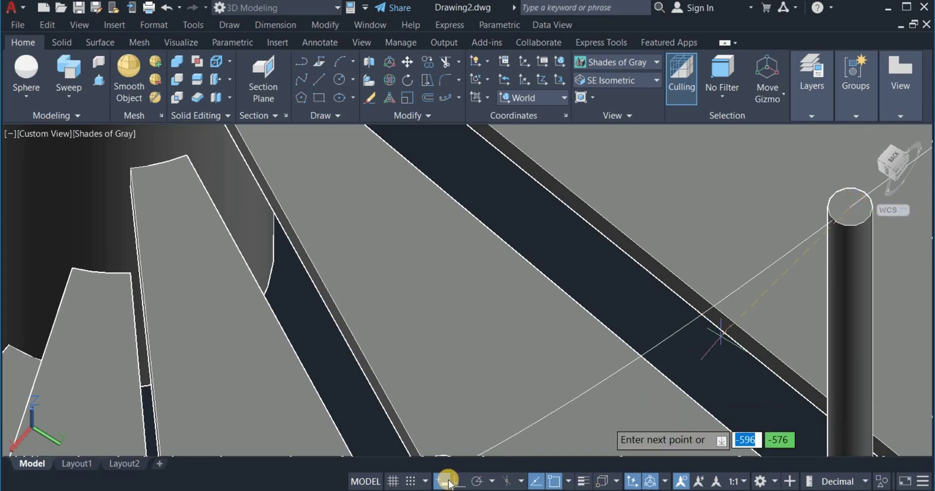
Step: Turn off dynamic input and continue the spline through the top centres of the following balusters, around the back of the staircase
{"action": "left_click", "coordinate": [447, 481]}
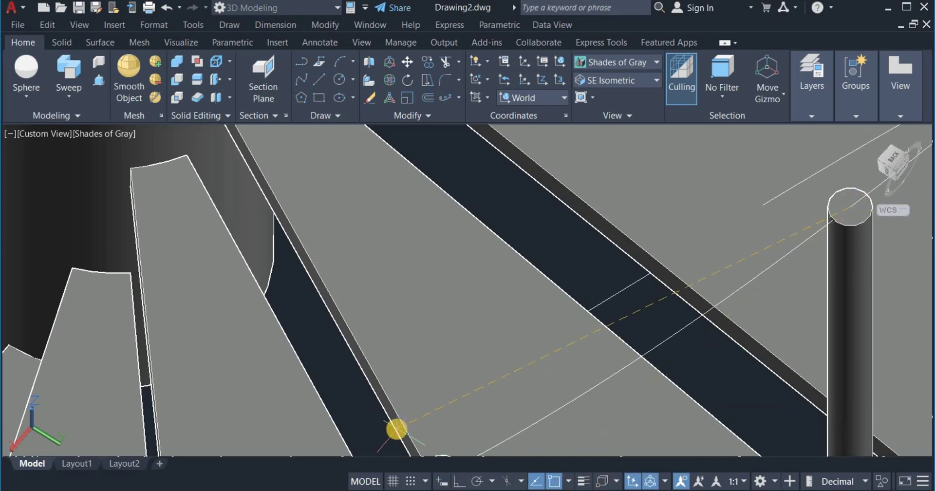
{"action": "scroll", "coordinate": [394, 429], "scroll_direction": "down", "scroll_amount": 5}
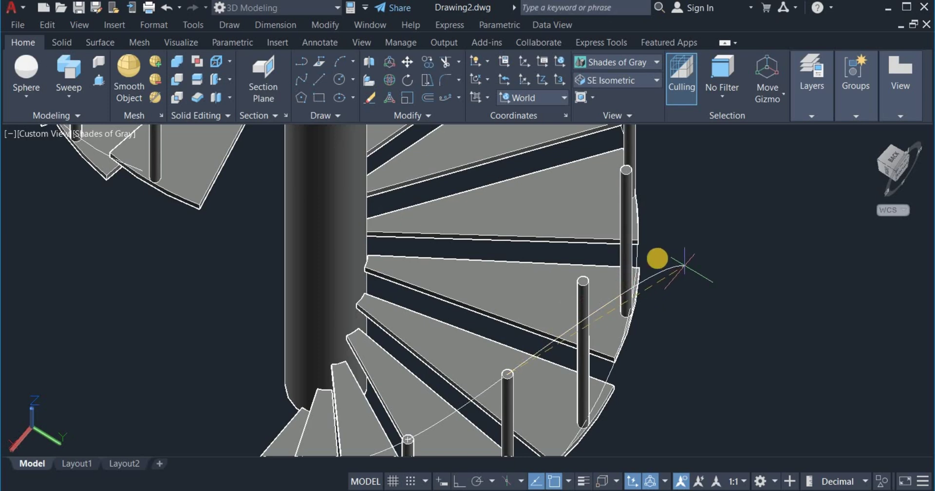
{"action": "scroll", "coordinate": [565, 273], "scroll_direction": "up", "scroll_amount": 3}
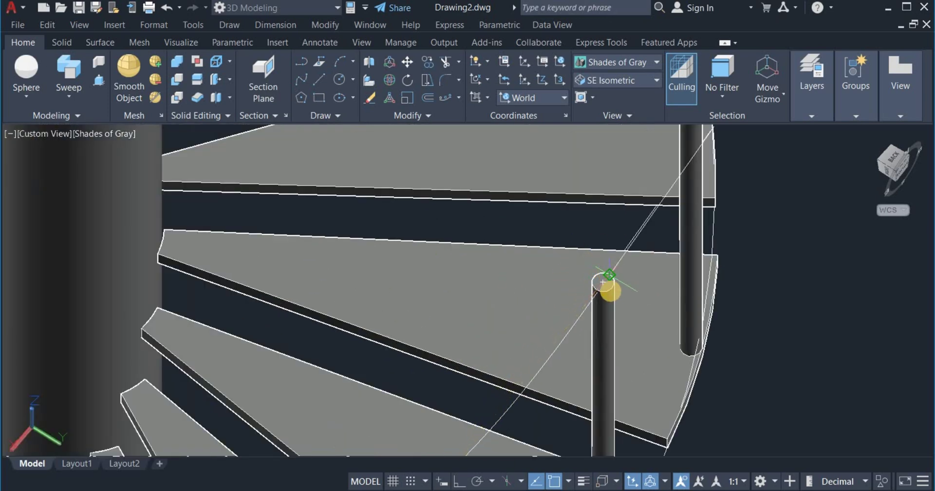
{"action": "scroll", "coordinate": [609, 291], "scroll_direction": "down", "scroll_amount": 5}
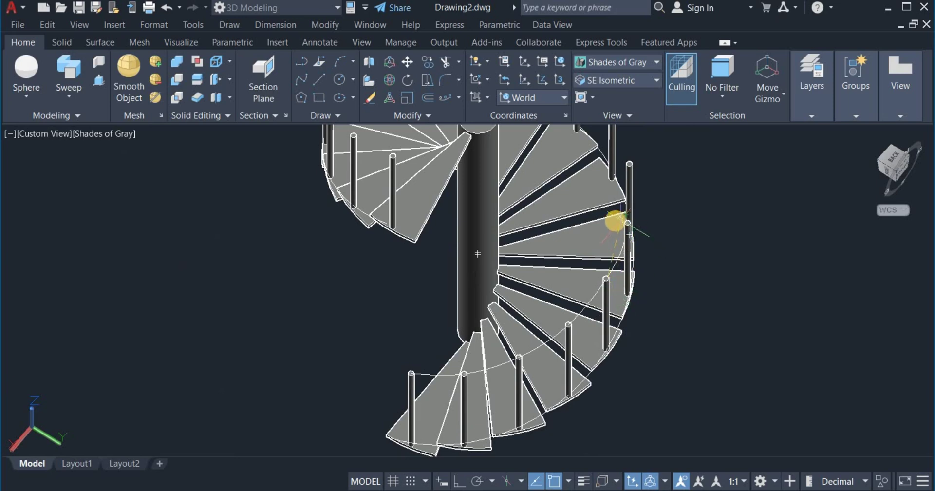
{"action": "scroll", "coordinate": [623, 225], "scroll_direction": "up", "scroll_amount": 5}
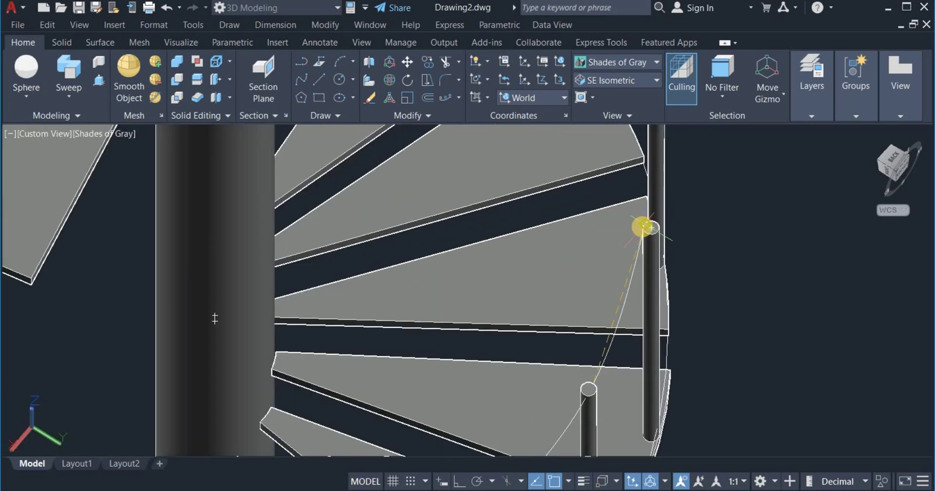
{"action": "scroll", "coordinate": [651, 228], "scroll_direction": "down", "scroll_amount": 5}
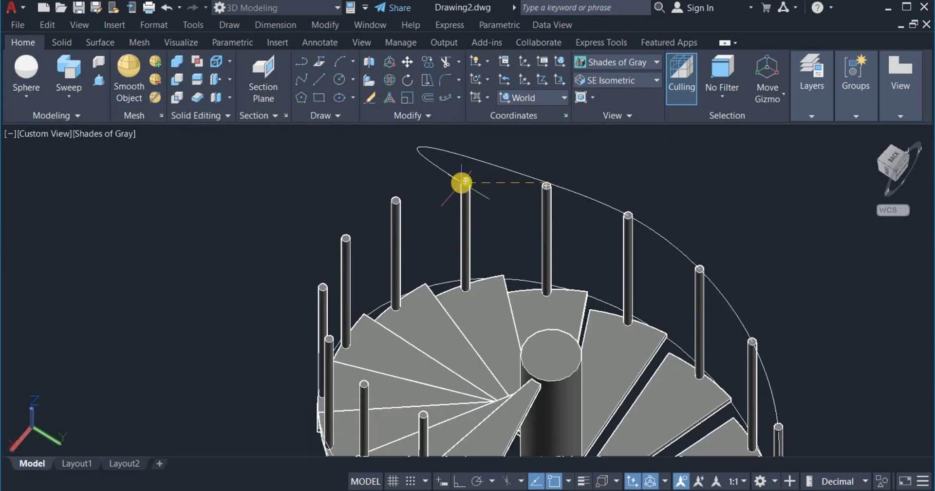
{"action": "scroll", "coordinate": [462, 181], "scroll_direction": "up", "scroll_amount": 3}
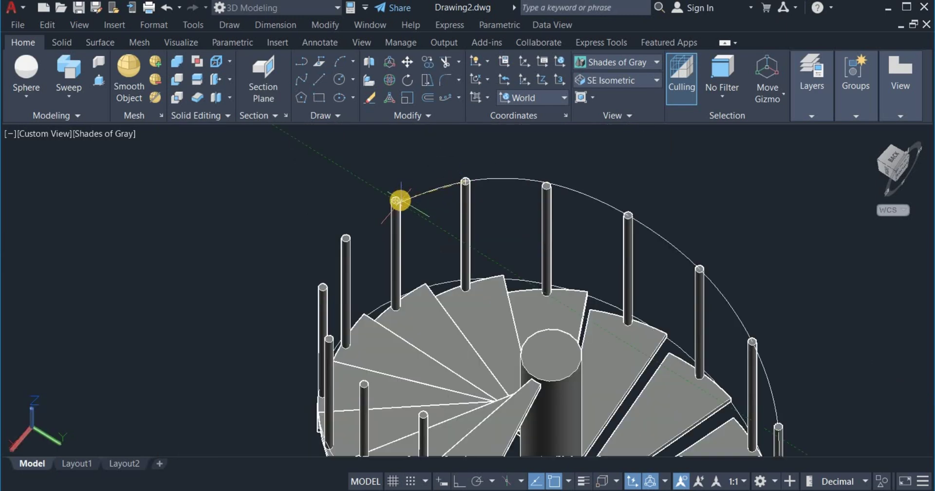
Step: Extend the spline through the remaining baluster top centres up to the highest baluster and finish it
{"action": "left_click", "coordinate": [400, 200]}
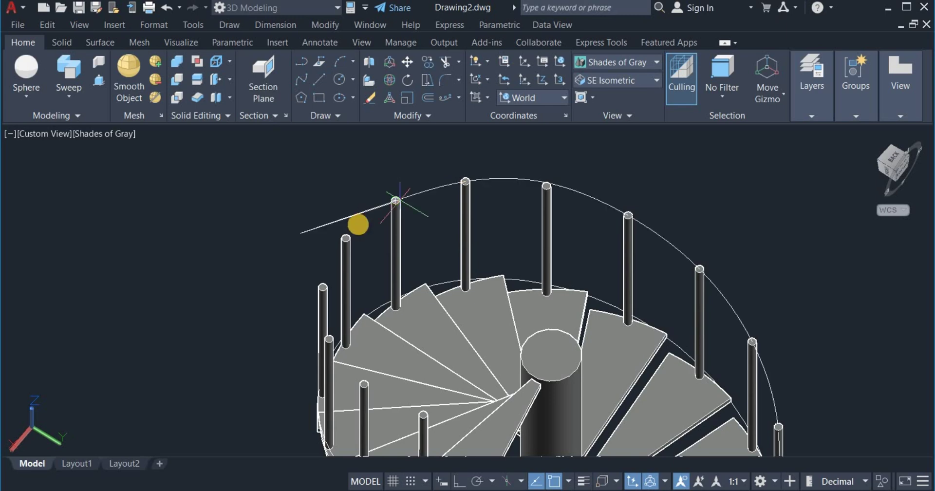
{"action": "left_click", "coordinate": [345, 238]}
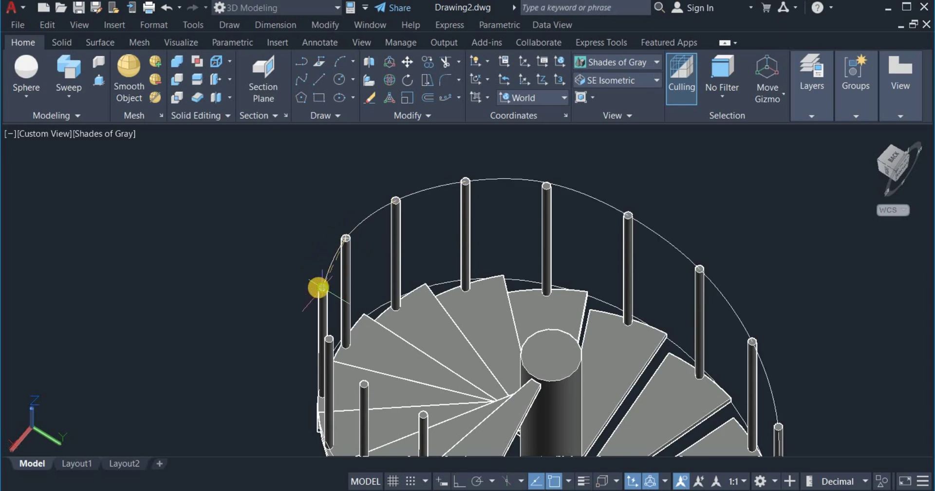
{"action": "left_click", "coordinate": [320, 288]}
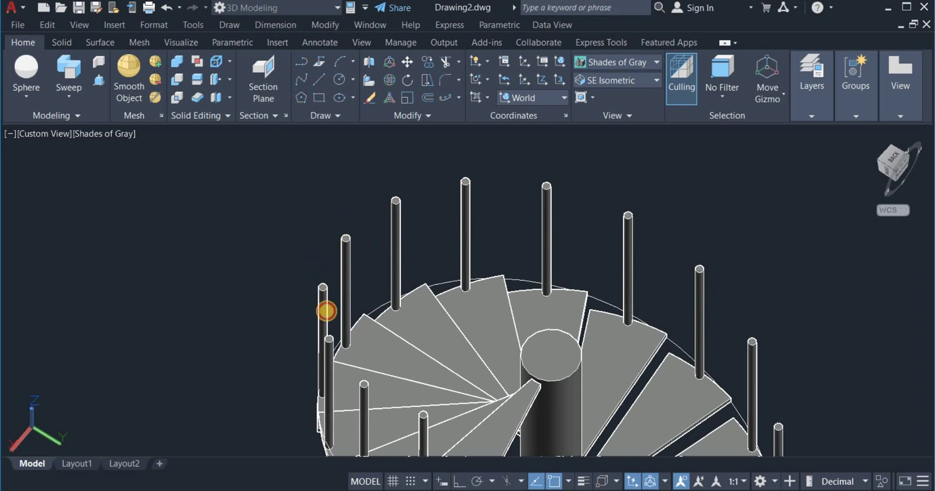
{"action": "left_click", "coordinate": [330, 345]}
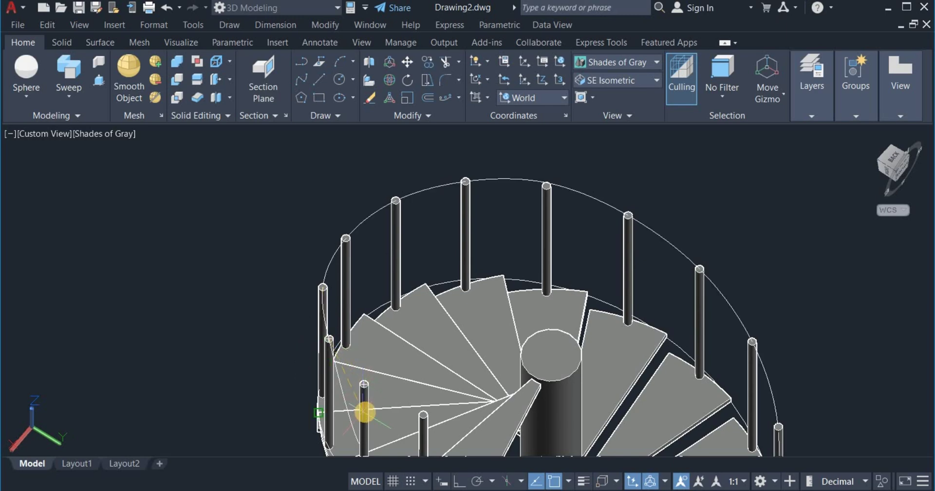
{"action": "scroll", "coordinate": [364, 413], "scroll_direction": "up", "scroll_amount": 5}
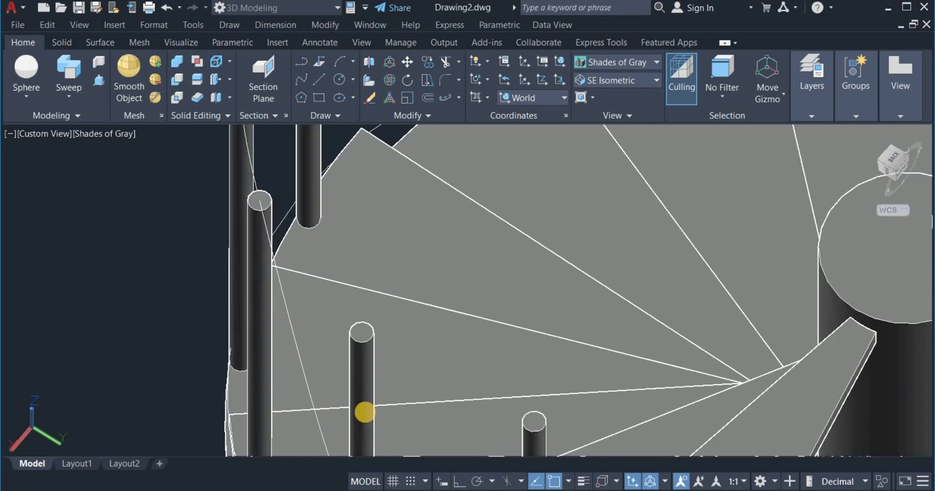
{"action": "left_click", "coordinate": [361, 332]}
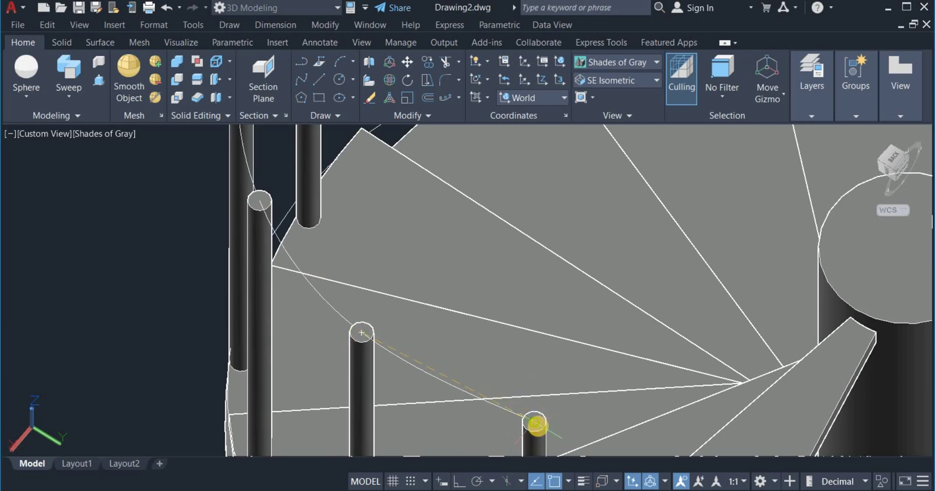
{"action": "left_click", "coordinate": [535, 420]}
{"action": "scroll", "coordinate": [534, 389], "scroll_direction": "down", "scroll_amount": 6}
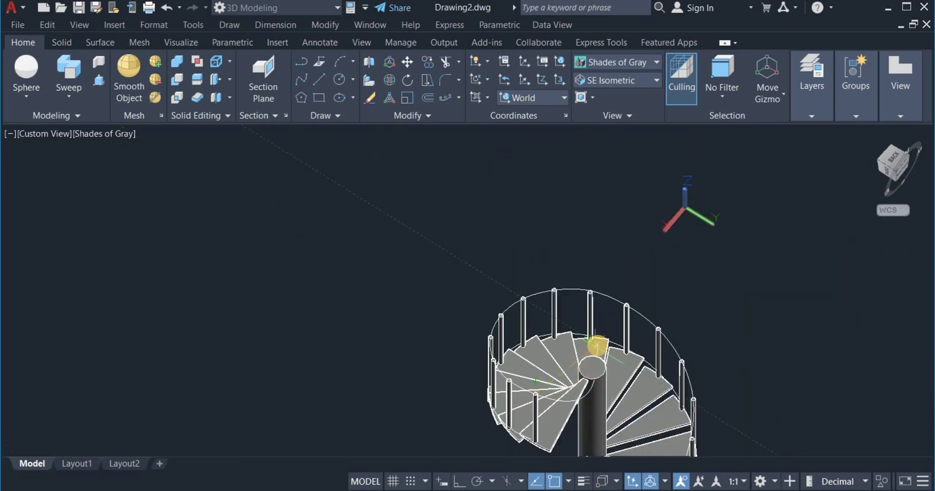
{"action": "right_click", "coordinate": [599, 344]}
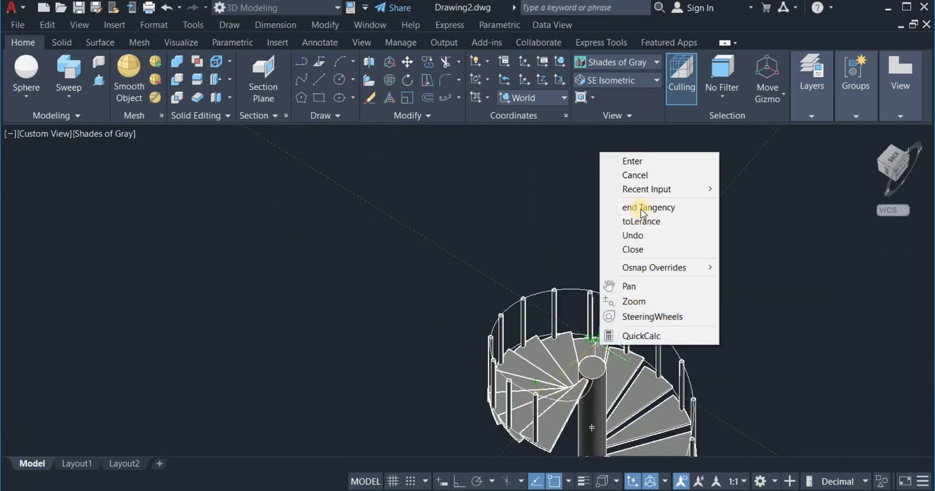
{"action": "left_click", "coordinate": [632, 160]}
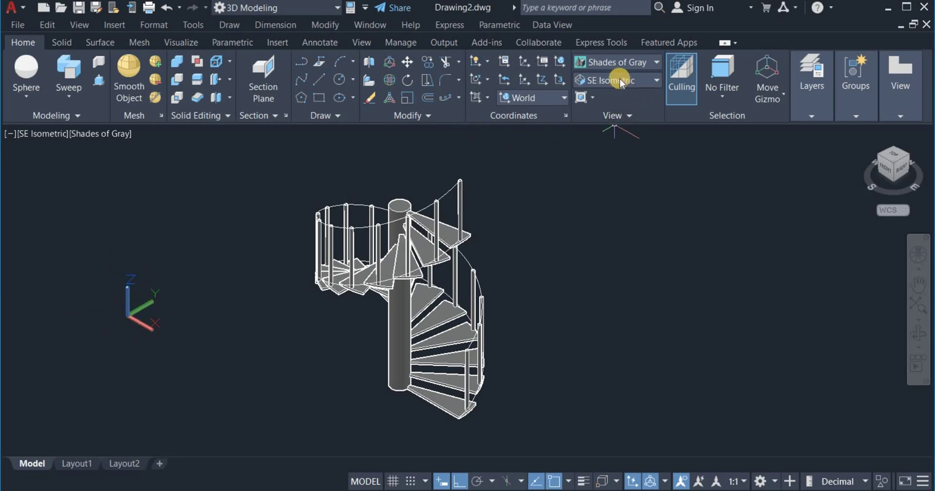
Step: Switch the UCS to Front and draw a 40 mm diameter circle in the empty space beside the staircase
{"action": "left_click", "coordinate": [531, 100]}
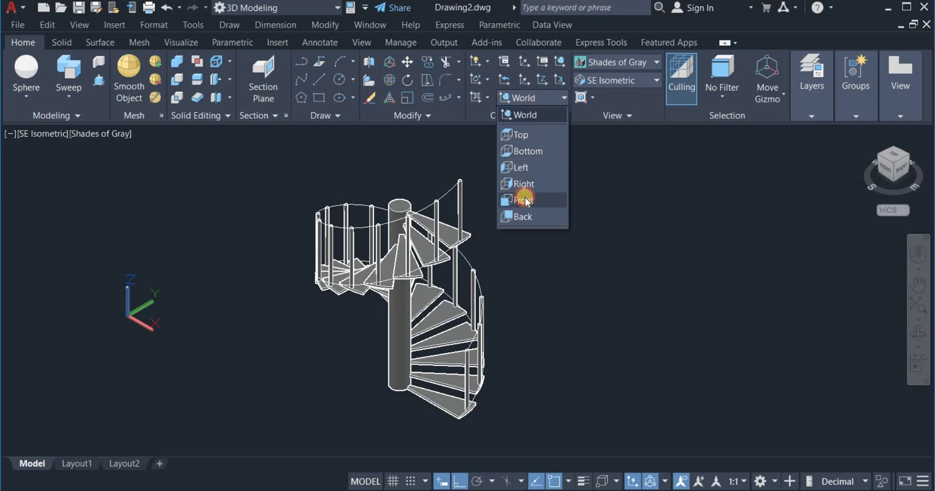
{"action": "left_click", "coordinate": [524, 200]}
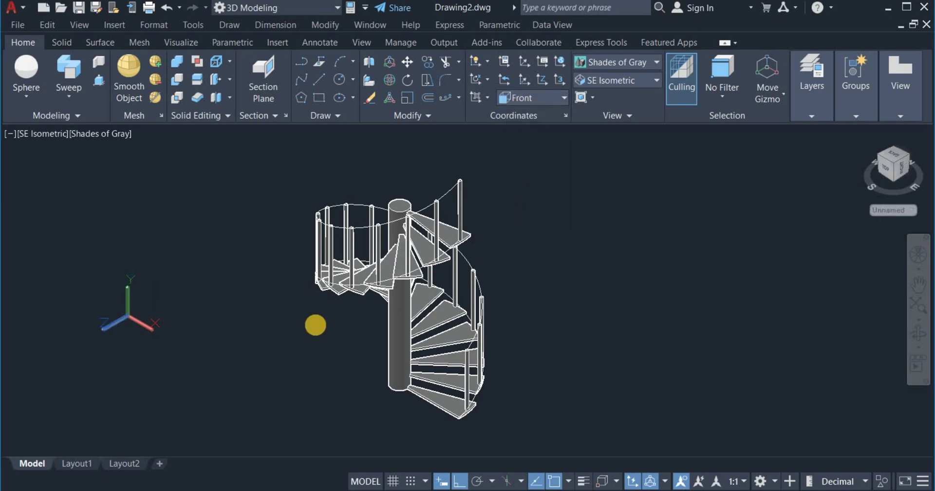
{"action": "left_click", "coordinate": [336, 82]}
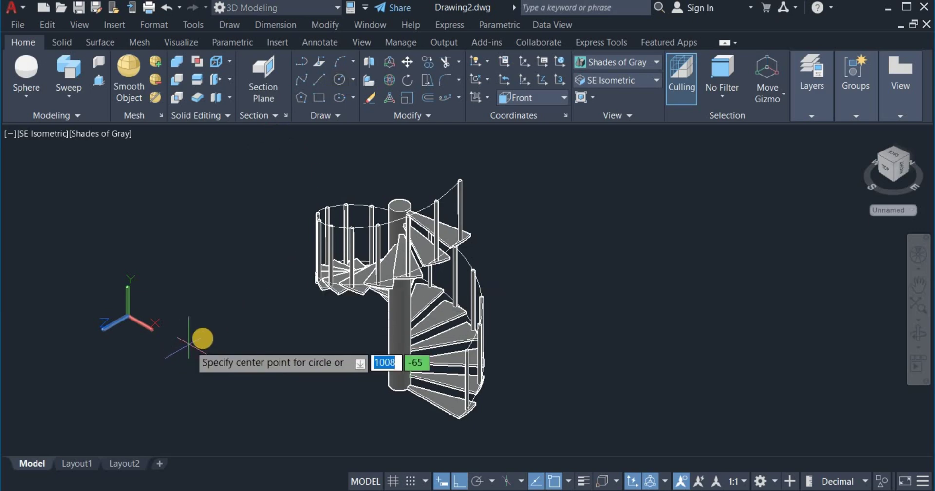
{"action": "left_click", "coordinate": [204, 339]}
{"action": "right_click", "coordinate": [224, 389]}
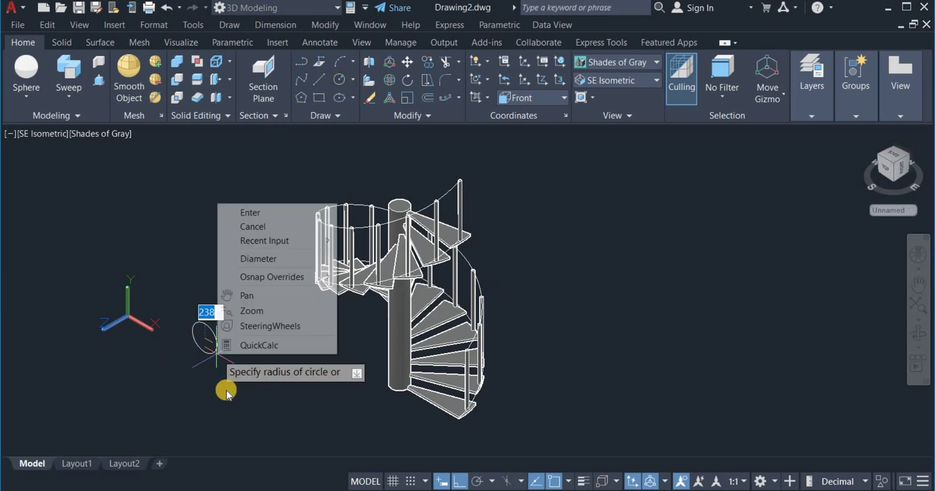
{"action": "left_click", "coordinate": [273, 258]}
{"action": "type", "text": "40"}
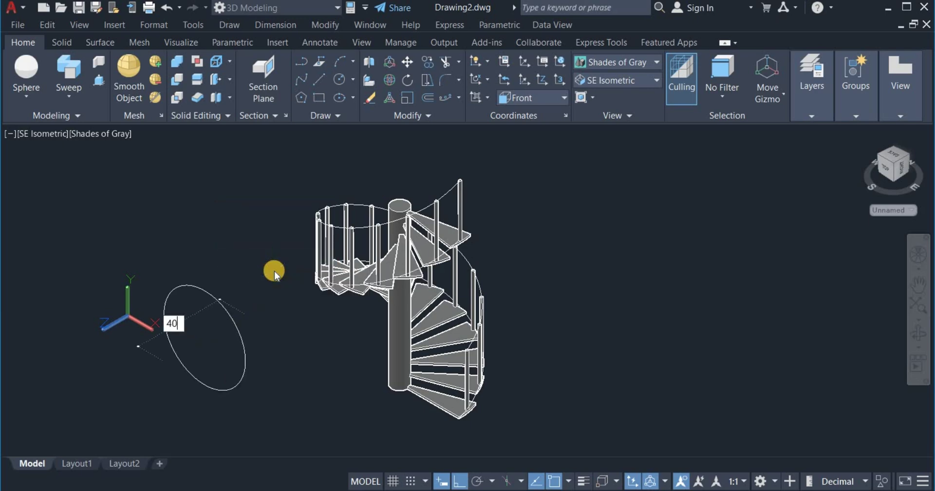
{"action": "key", "text": "Return"}
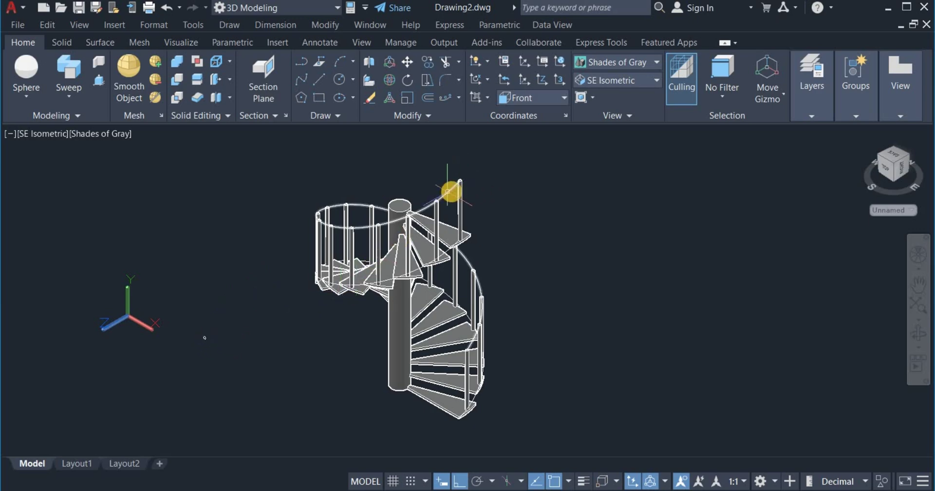
Step: Sweep the 40 mm diameter circle along the spline through the baluster tops to form the handrail
{"action": "left_click", "coordinate": [72, 98]}
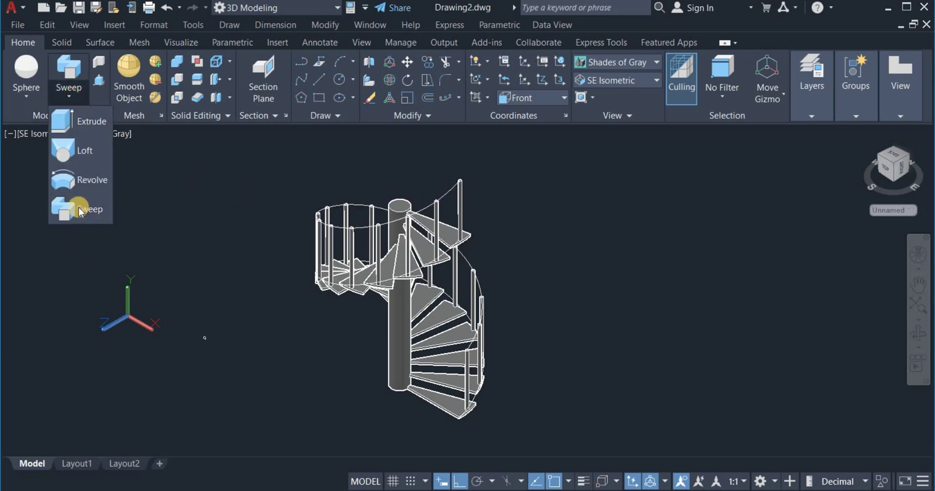
{"action": "left_click_drag", "start_coordinate": [185, 317], "coordinate": [227, 358]}
{"action": "right_click", "coordinate": [227, 358]}
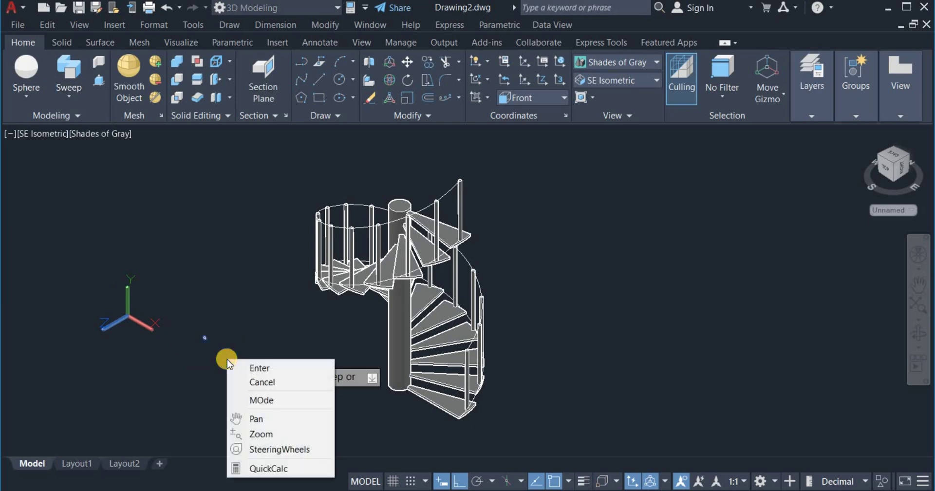
{"action": "left_click", "coordinate": [242, 367]}
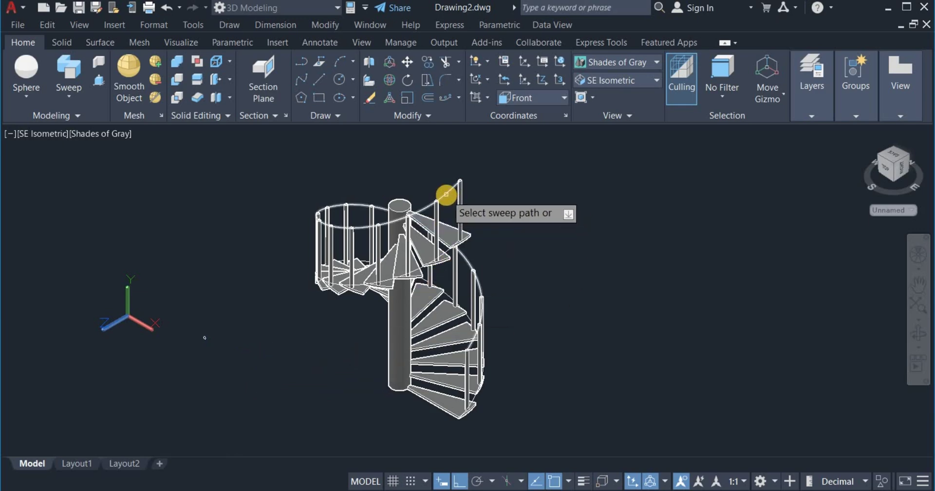
{"action": "left_click", "coordinate": [446, 194]}
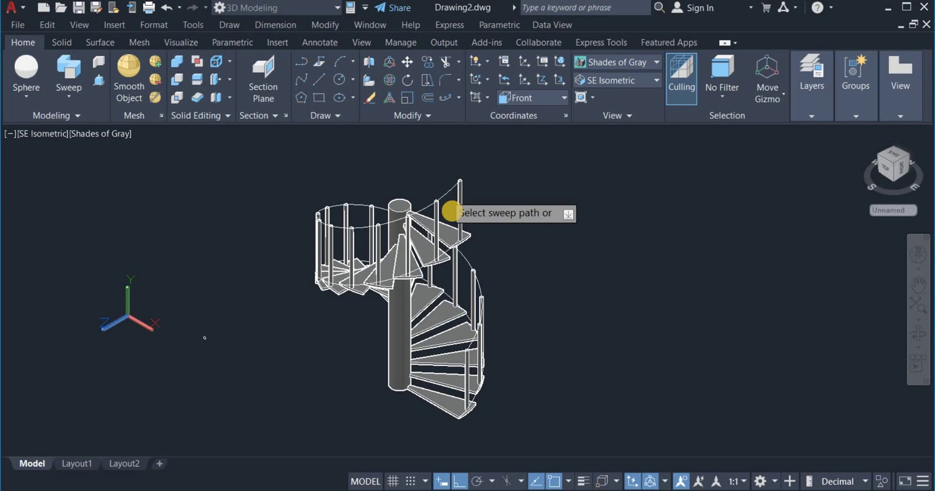
{"action": "left_click", "coordinate": [450, 212]}
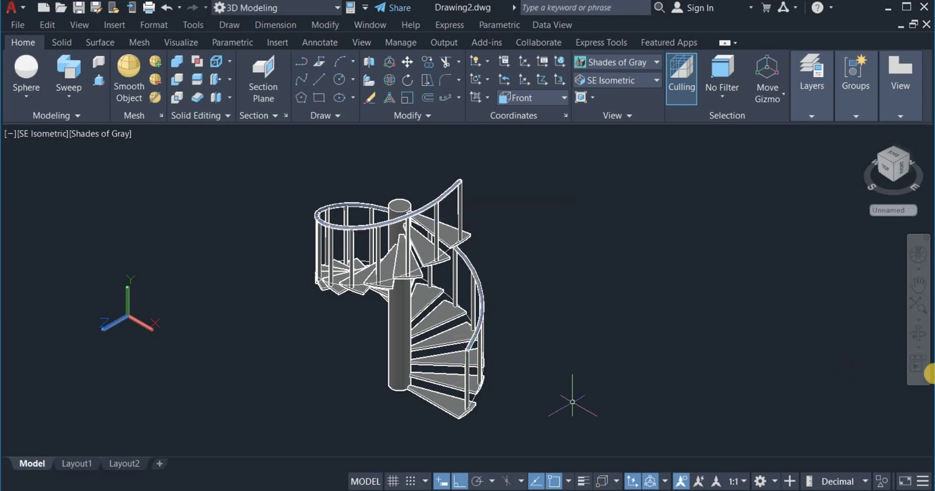
Step: Draw a 350 mm guide line straight down from the top centre of the lowest baluster
{"action": "left_click", "coordinate": [917, 341]}
{"action": "left_click_drag", "start_coordinate": [695, 376], "coordinate": [655, 356]}
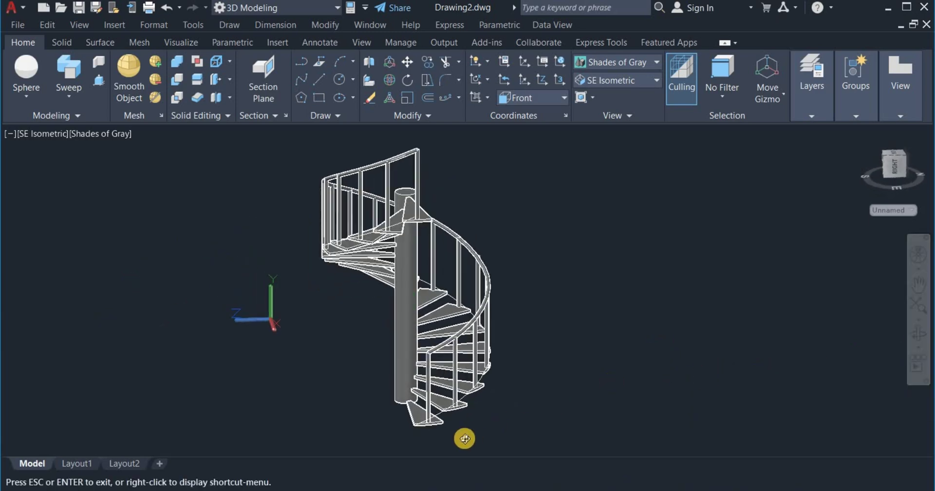
{"action": "scroll", "coordinate": [459, 438], "scroll_direction": "up", "scroll_amount": 3}
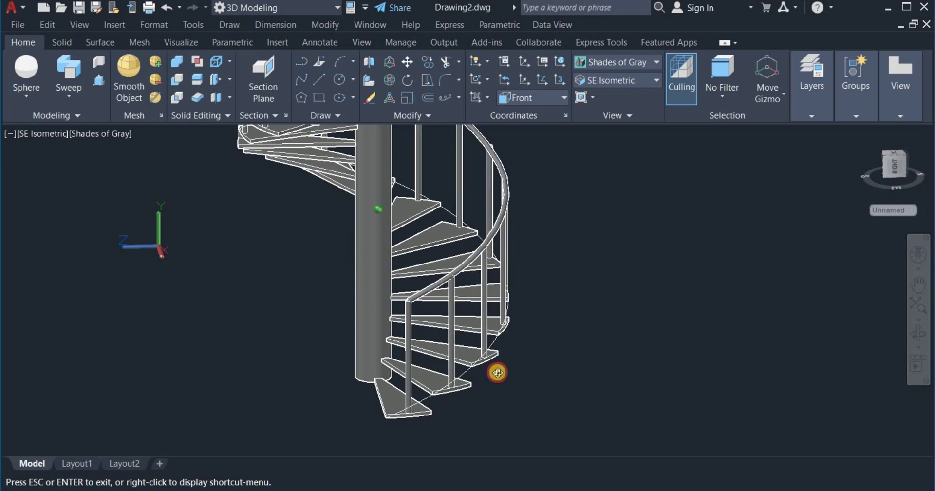
{"action": "right_click", "coordinate": [566, 276]}
{"action": "left_click", "coordinate": [613, 49]}
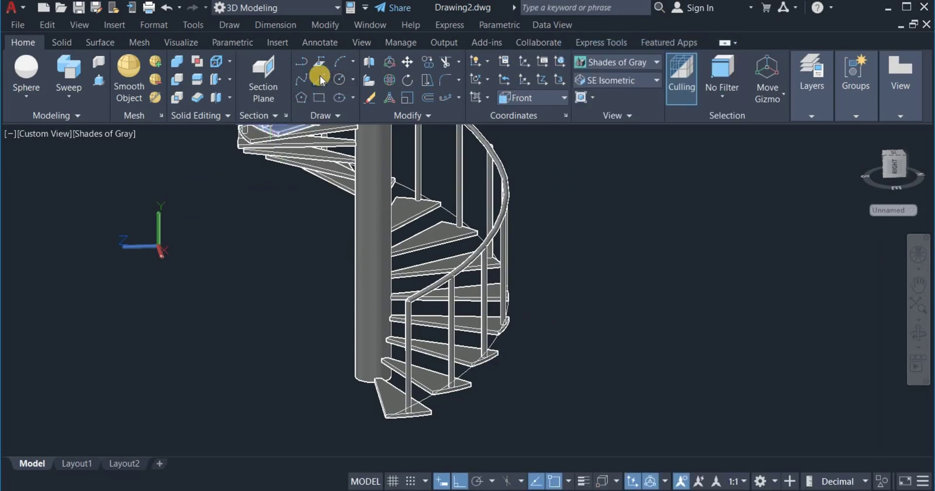
{"action": "left_click", "coordinate": [320, 78]}
{"action": "scroll", "coordinate": [427, 324], "scroll_direction": "up", "scroll_amount": 2}
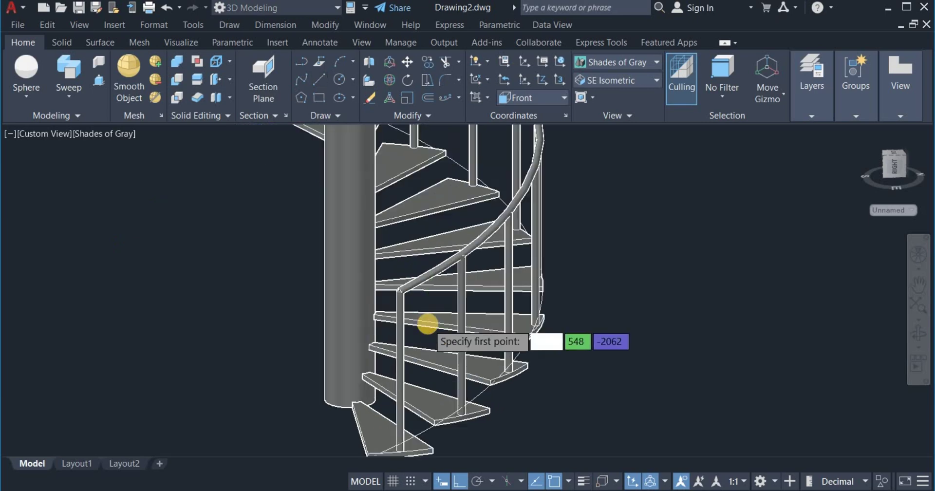
{"action": "scroll", "coordinate": [427, 323], "scroll_direction": "up", "scroll_amount": 4}
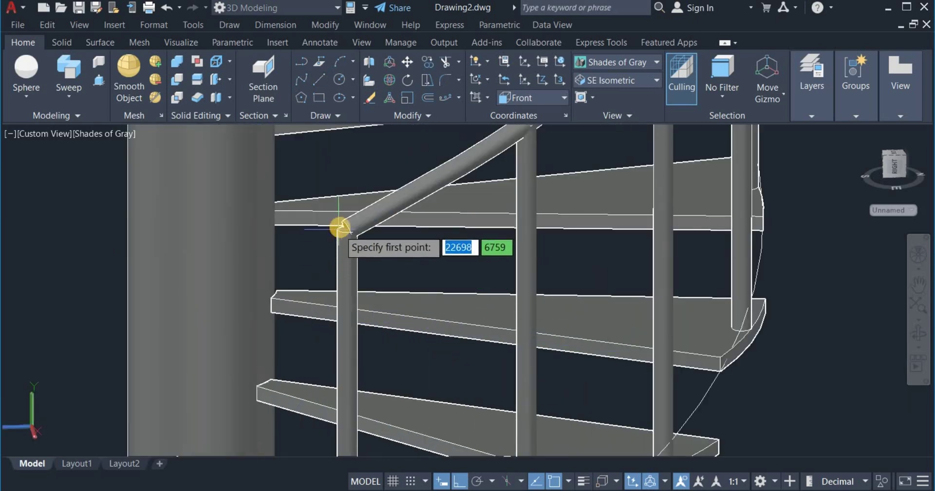
{"action": "left_click", "coordinate": [340, 227]}
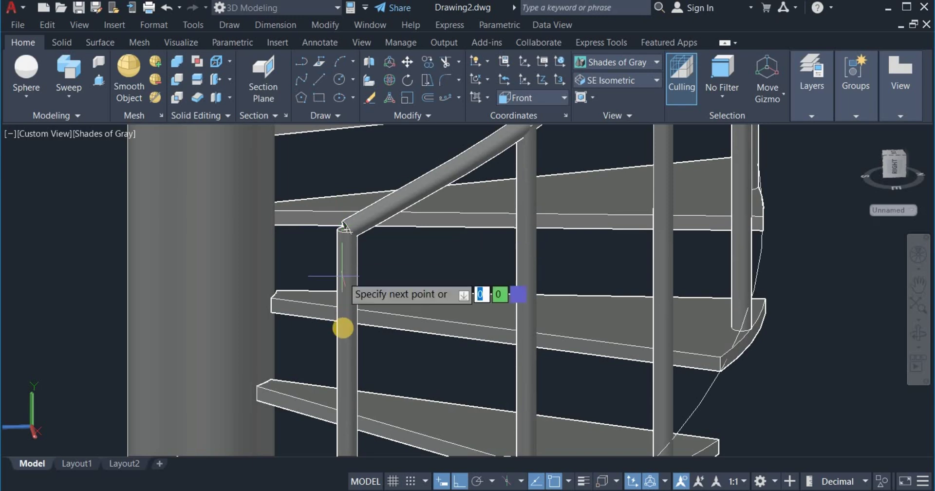
{"action": "left_click", "coordinate": [346, 355]}
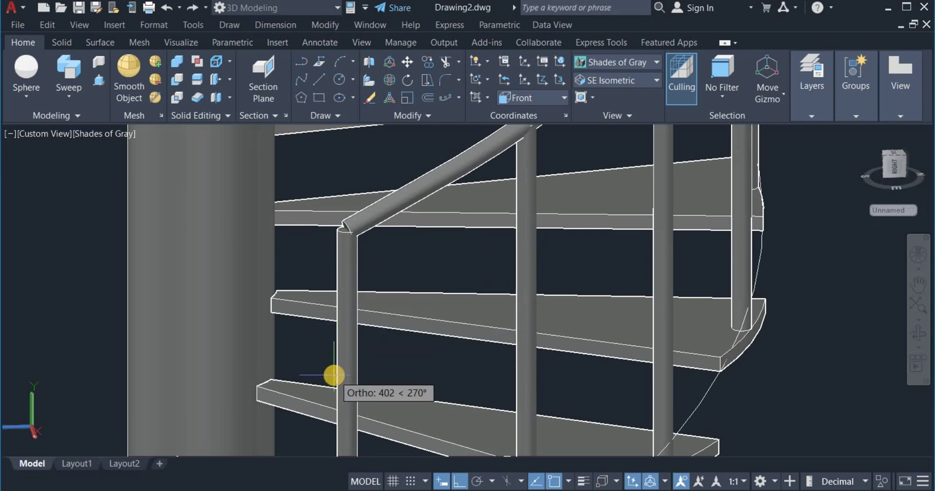
{"action": "type", "text": "350"}
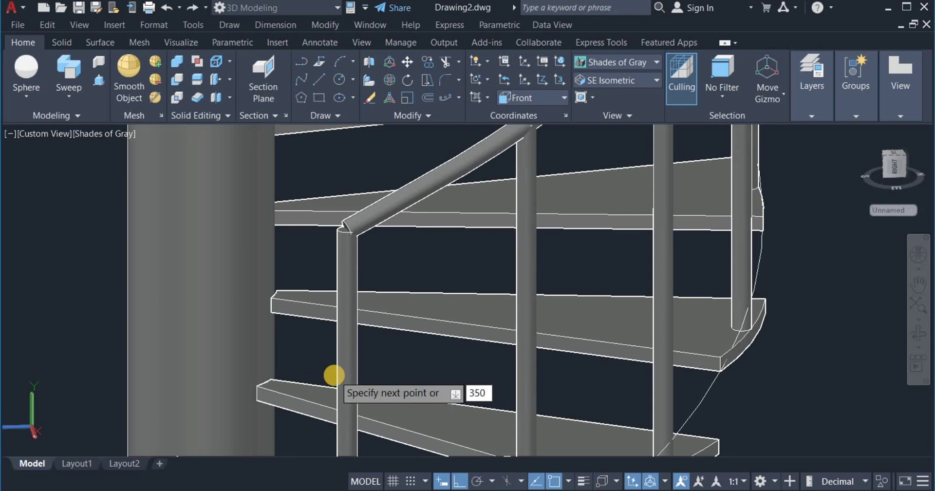
{"action": "key", "text": "Return"}
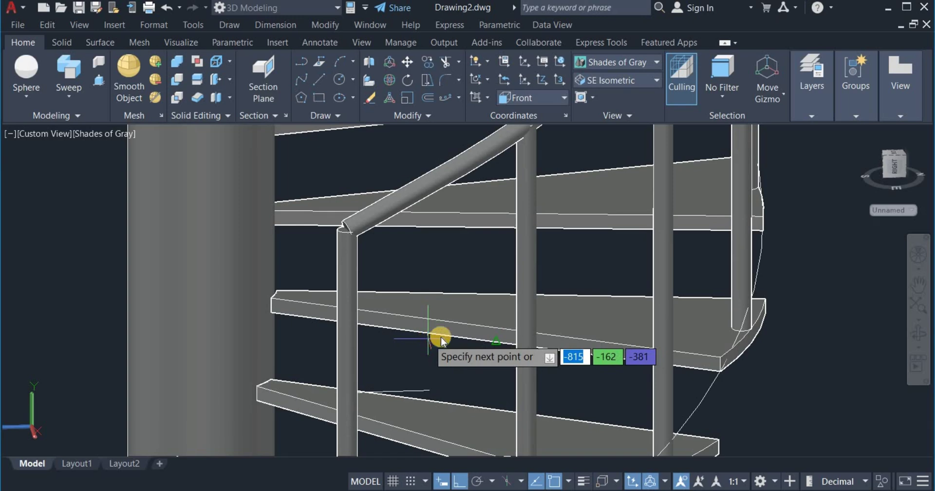
{"action": "right_click", "coordinate": [441, 340]}
{"action": "left_click", "coordinate": [460, 180]}
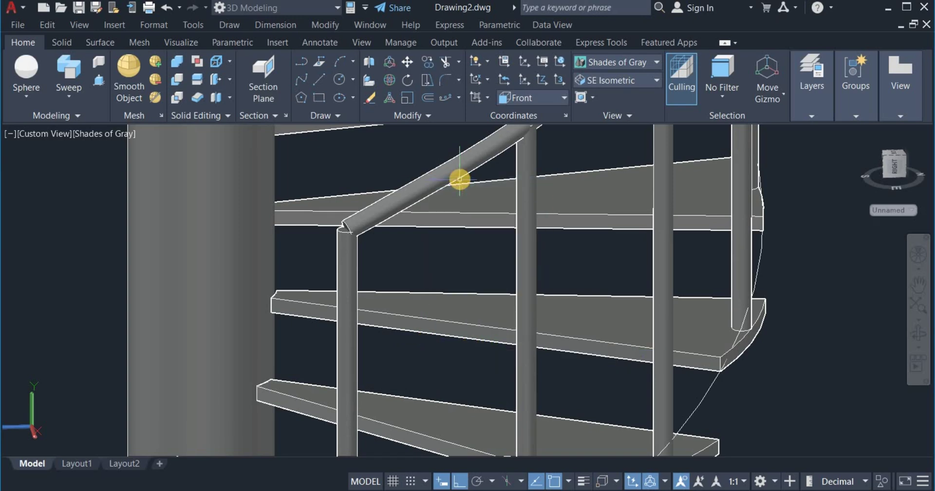
Step: Draw a 400 mm guide line straight up from the base centre of the lowest baluster
{"action": "scroll", "coordinate": [459, 180], "scroll_direction": "down", "scroll_amount": 4}
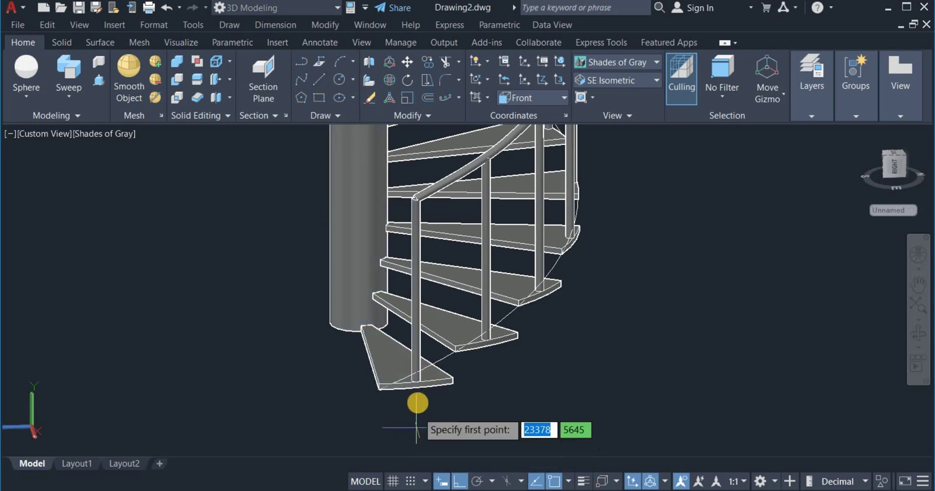
{"action": "scroll", "coordinate": [415, 379], "scroll_direction": "up", "scroll_amount": 4}
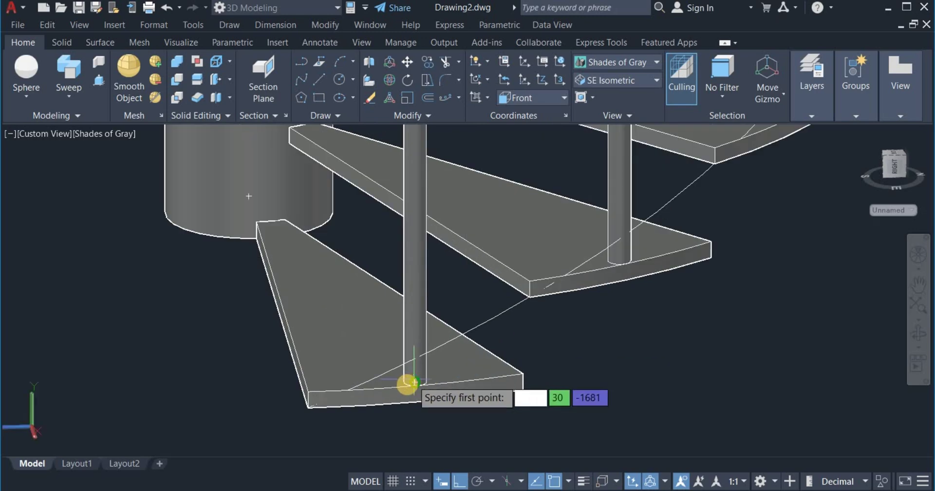
{"action": "scroll", "coordinate": [413, 380], "scroll_direction": "up", "scroll_amount": 2}
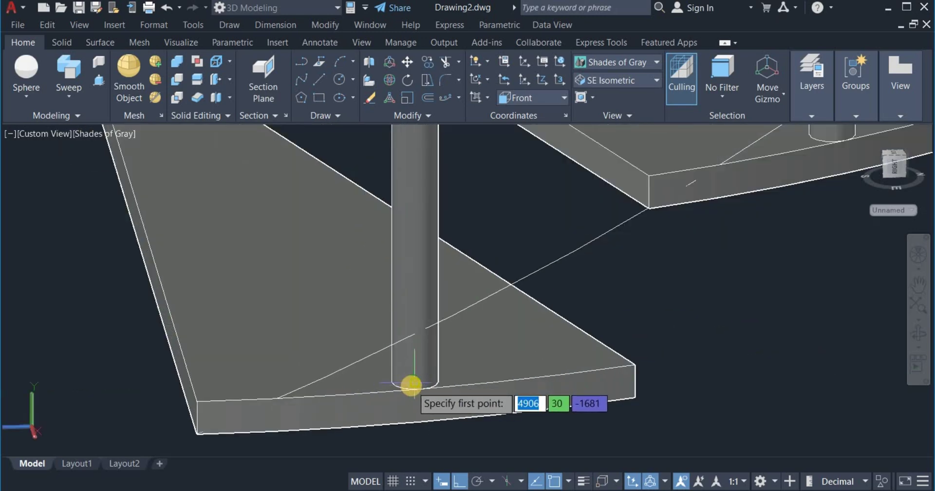
{"action": "left_click", "coordinate": [411, 384]}
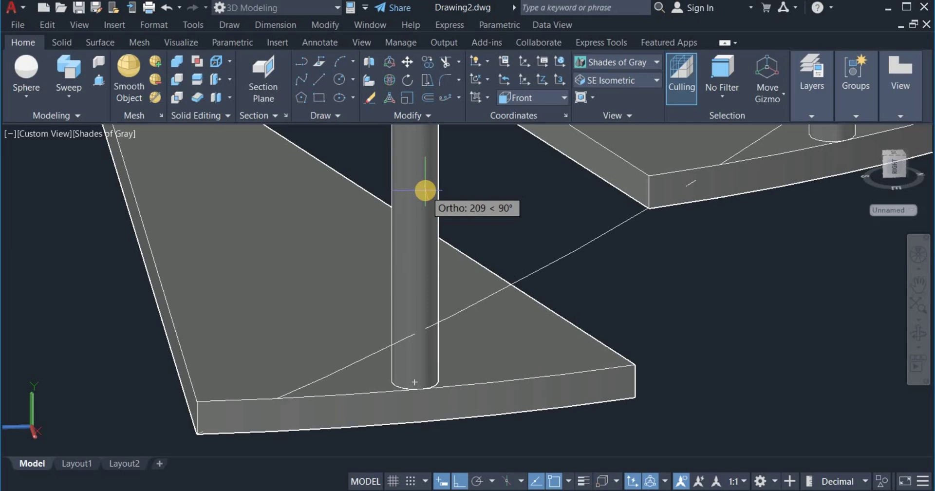
{"action": "type", "text": "400"}
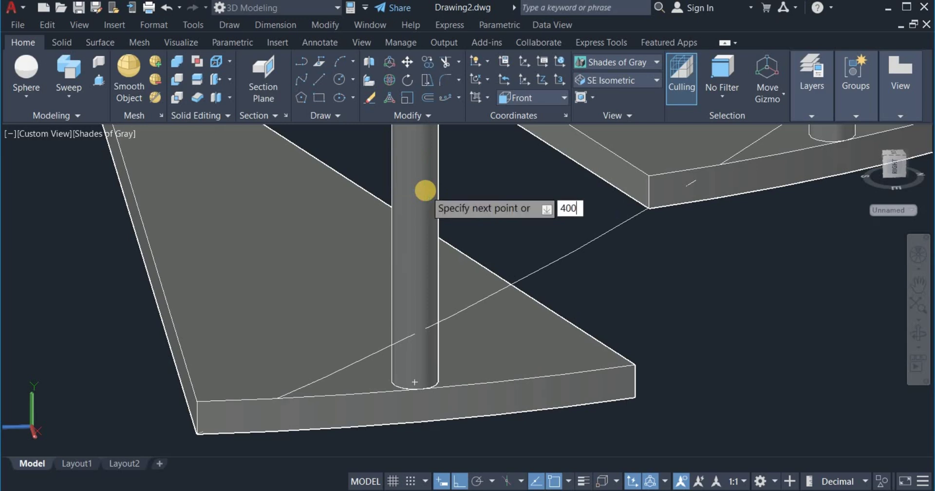
{"action": "key", "text": "Return"}
{"action": "right_click", "coordinate": [499, 201]}
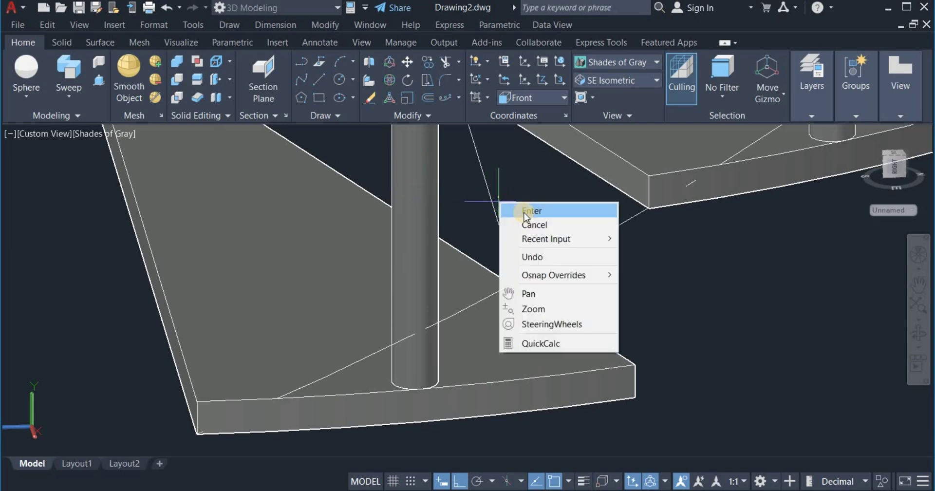
{"action": "left_click", "coordinate": [525, 212]}
Step: Copy the handrail from the top centre of the lowest baluster down to the lower end of the 350 mm guide line
{"action": "scroll", "coordinate": [519, 219], "scroll_direction": "down", "scroll_amount": 5}
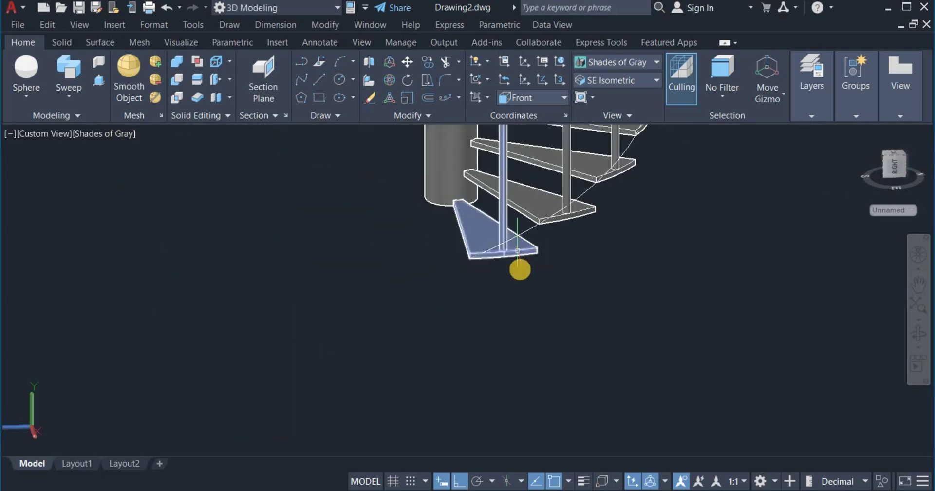
{"action": "right_click", "coordinate": [658, 269]}
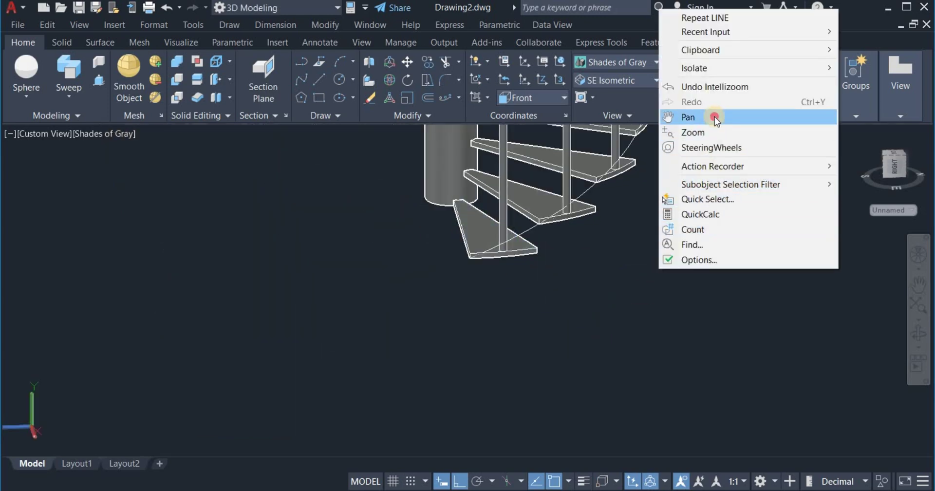
{"action": "left_click", "coordinate": [662, 119]}
{"action": "left_click_drag", "start_coordinate": [469, 289], "coordinate": [391, 410]}
{"action": "right_click", "coordinate": [633, 284]}
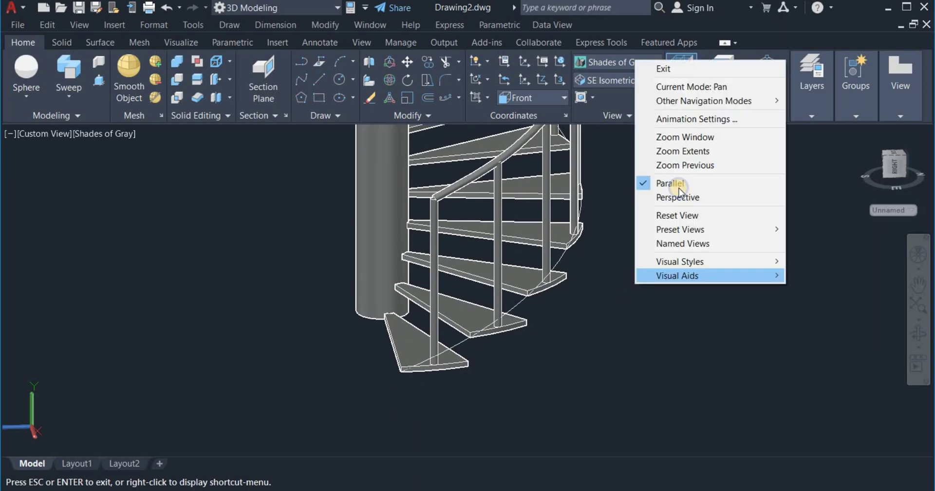
{"action": "left_click", "coordinate": [665, 72]}
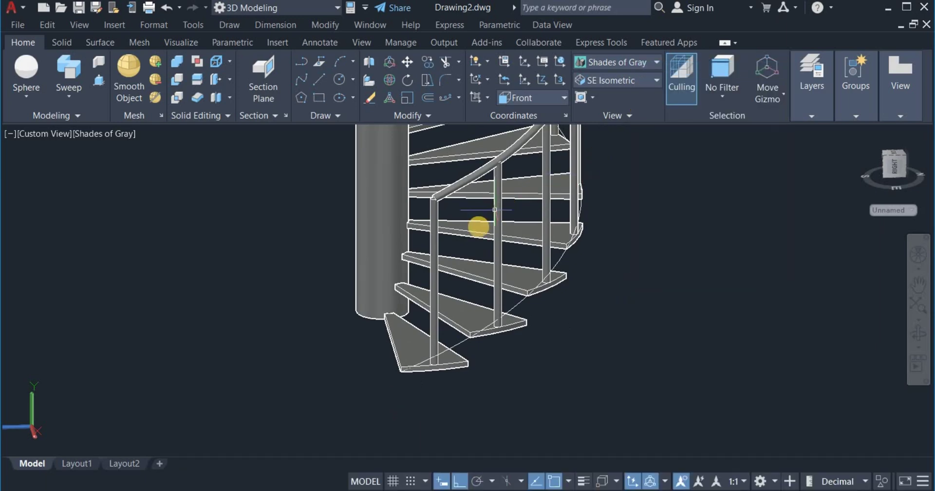
{"action": "left_click", "coordinate": [381, 151]}
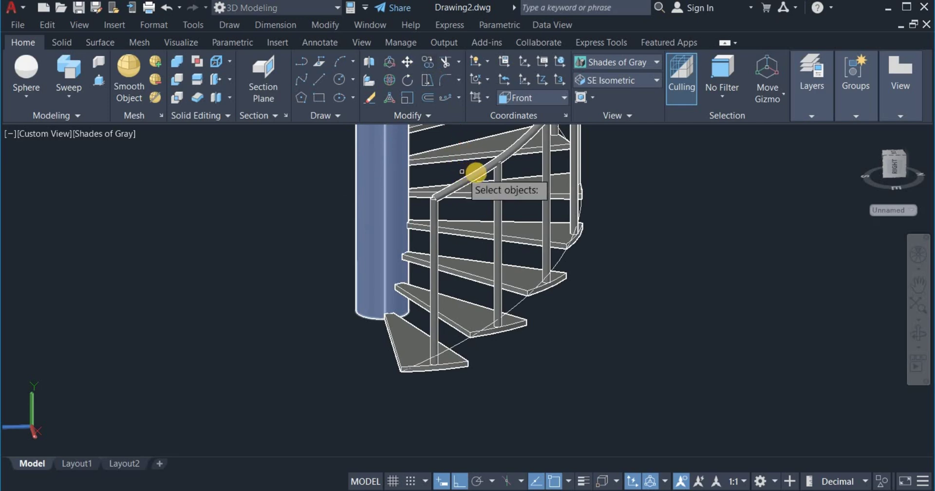
{"action": "left_click", "coordinate": [479, 175]}
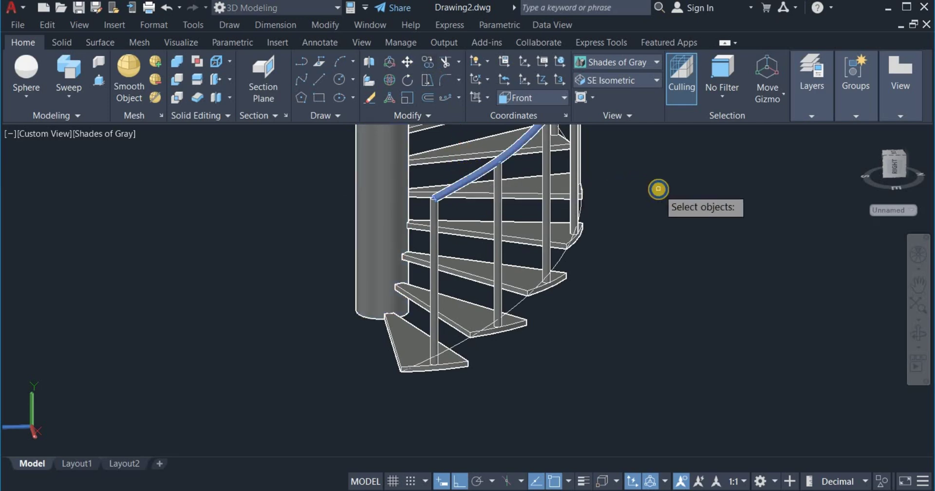
{"action": "key", "text": "Return"}
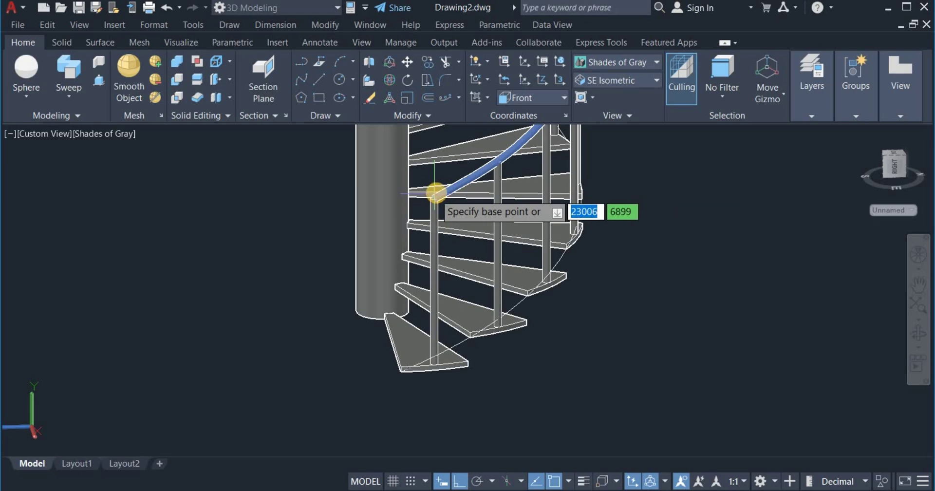
{"action": "scroll", "coordinate": [435, 193], "scroll_direction": "up", "scroll_amount": 4}
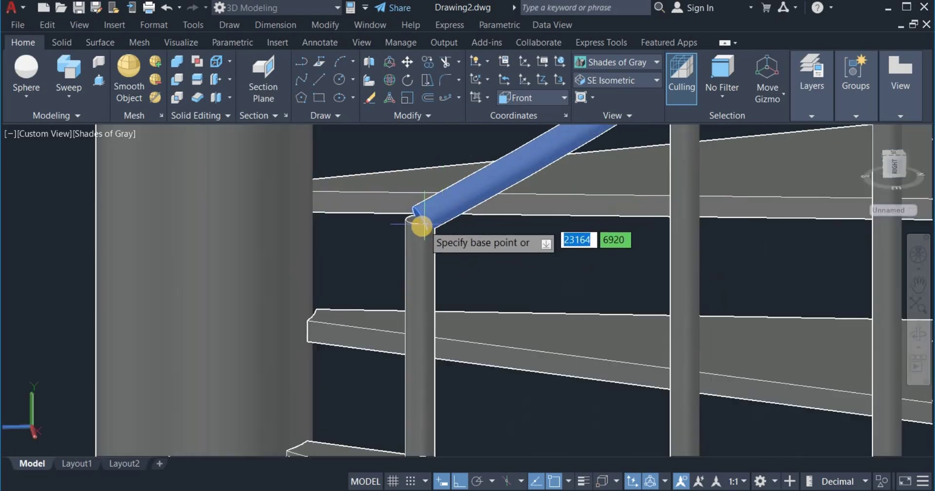
{"action": "scroll", "coordinate": [422, 225], "scroll_direction": "up", "scroll_amount": 2}
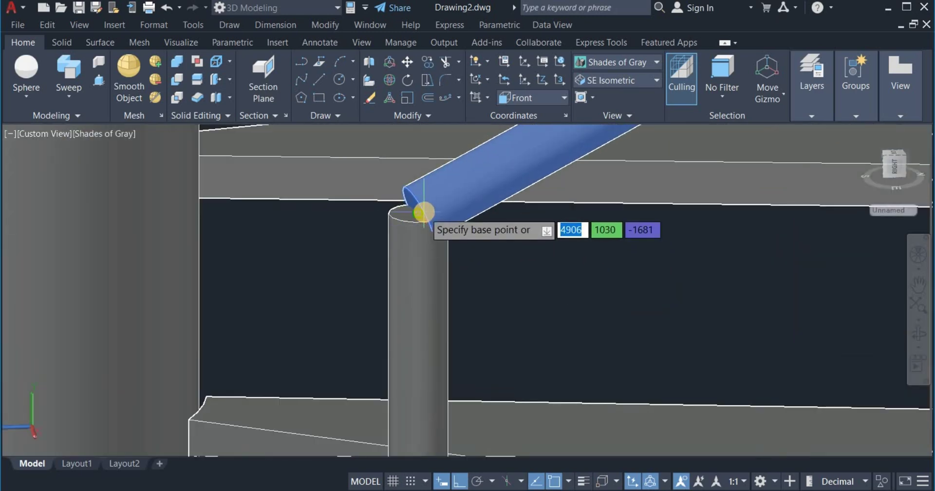
{"action": "left_click", "coordinate": [424, 212]}
{"action": "scroll", "coordinate": [427, 209], "scroll_direction": "down", "scroll_amount": 4}
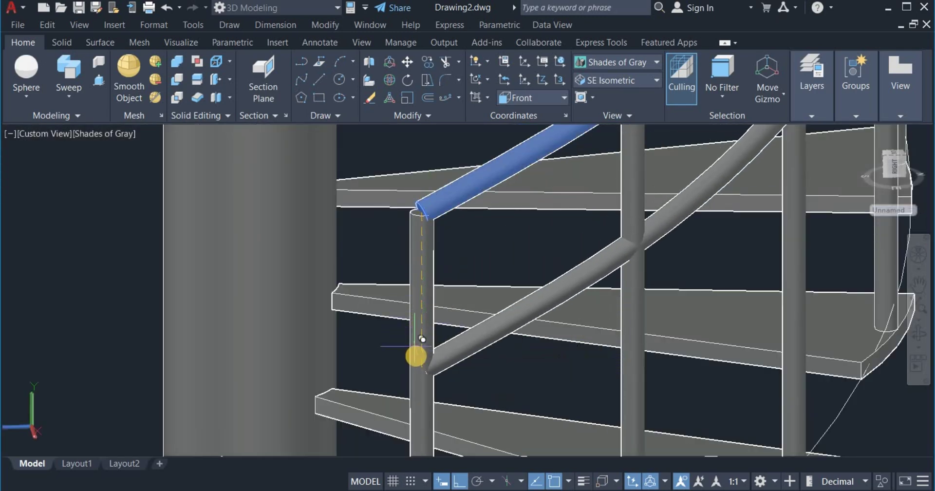
{"action": "scroll", "coordinate": [425, 346], "scroll_direction": "down", "scroll_amount": 3}
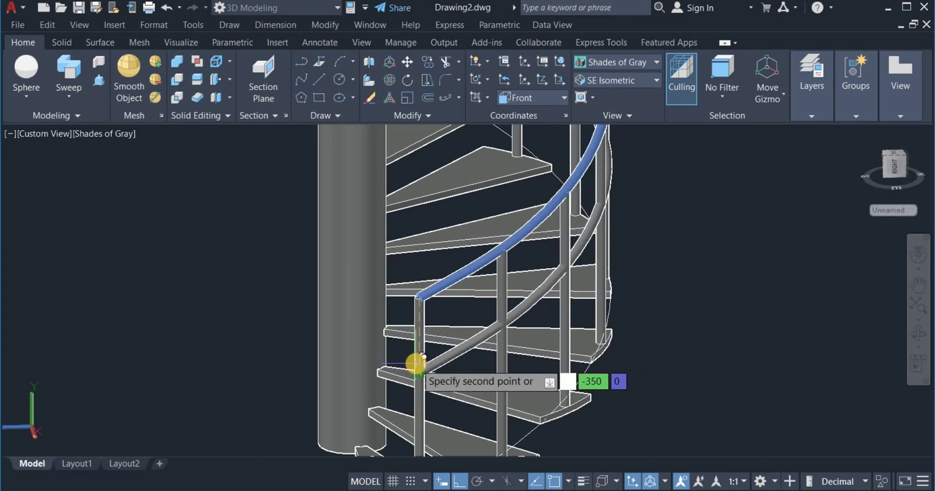
{"action": "left_click", "coordinate": [421, 357]}
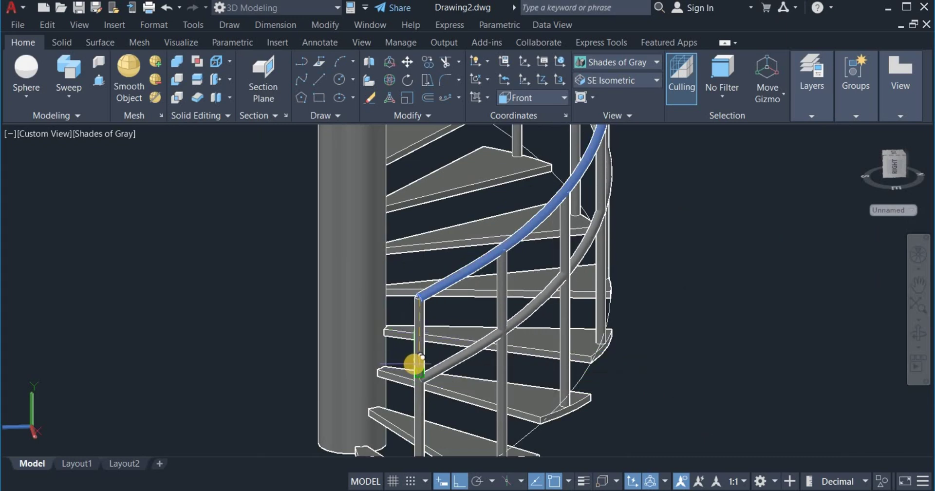
{"action": "left_click", "coordinate": [414, 364]}
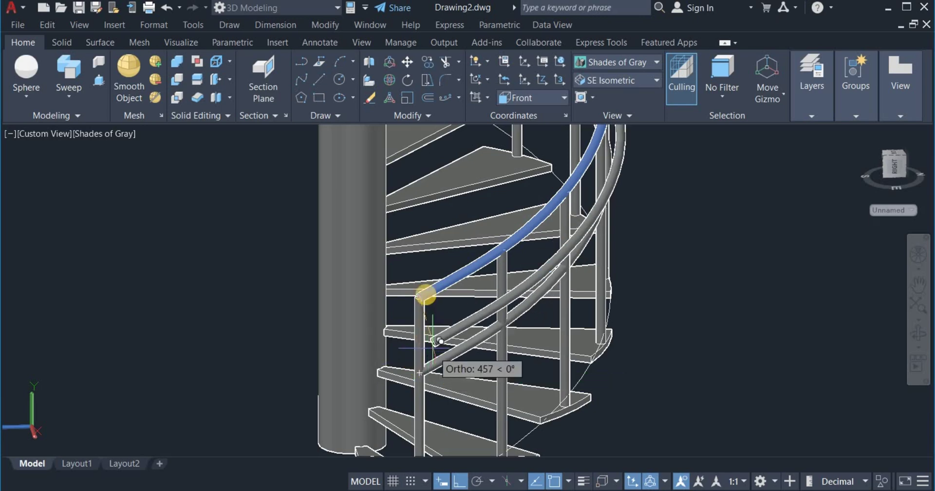
Step: Place a second handrail copy at the upper end of the 400 mm guide line and finish copying
{"action": "scroll", "coordinate": [428, 267], "scroll_direction": "down", "scroll_amount": 3}
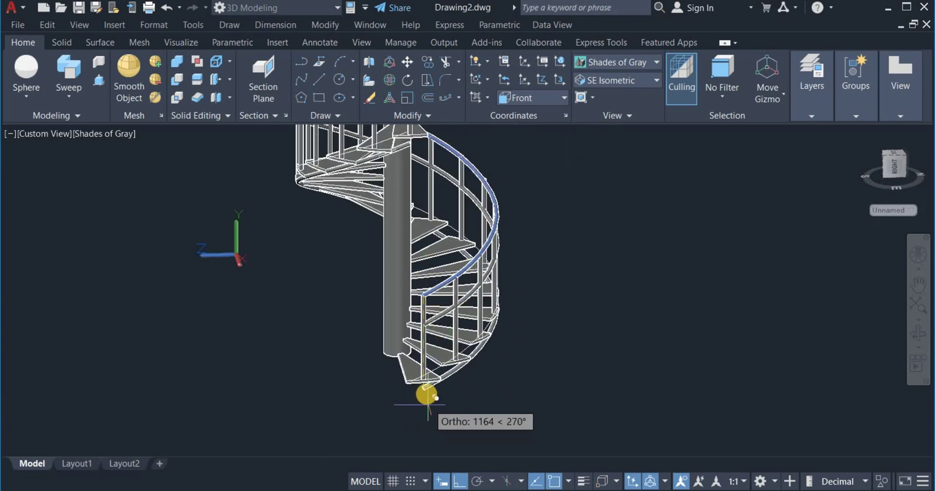
{"action": "scroll", "coordinate": [427, 385], "scroll_direction": "up", "scroll_amount": 3}
{"action": "left_click", "coordinate": [420, 363]}
Step: Create a 45 mm diameter sphere centred on the top of the lowest baluster, capping the handrail's lower end
{"action": "middle_click_drag", "start_coordinate": [420, 363], "coordinate": [620, 350], "text": "shift"}
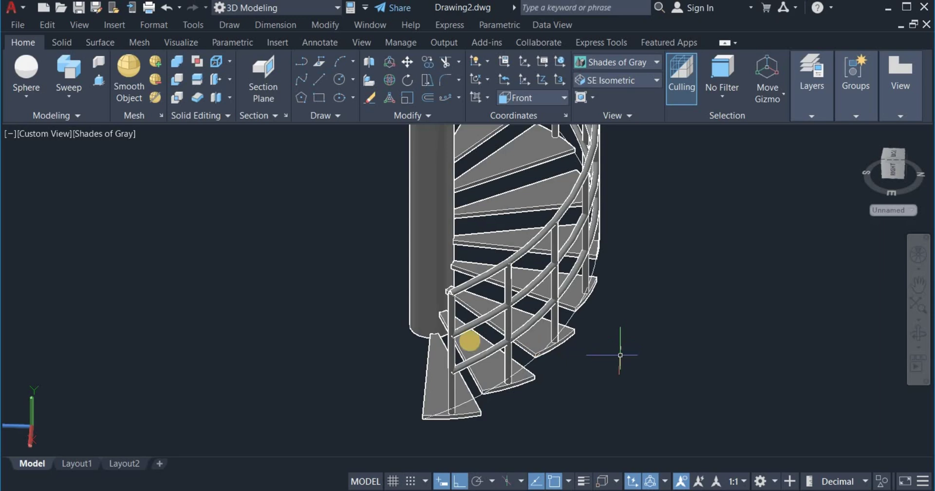
{"action": "left_click", "coordinate": [25, 72]}
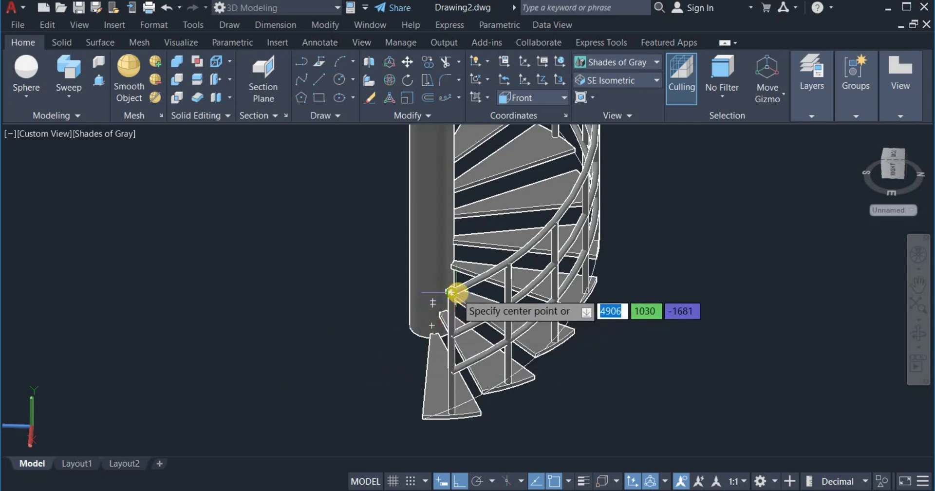
{"action": "scroll", "coordinate": [455, 294], "scroll_direction": "up", "scroll_amount": 4}
{"action": "scroll", "coordinate": [456, 293], "scroll_direction": "up", "scroll_amount": 6}
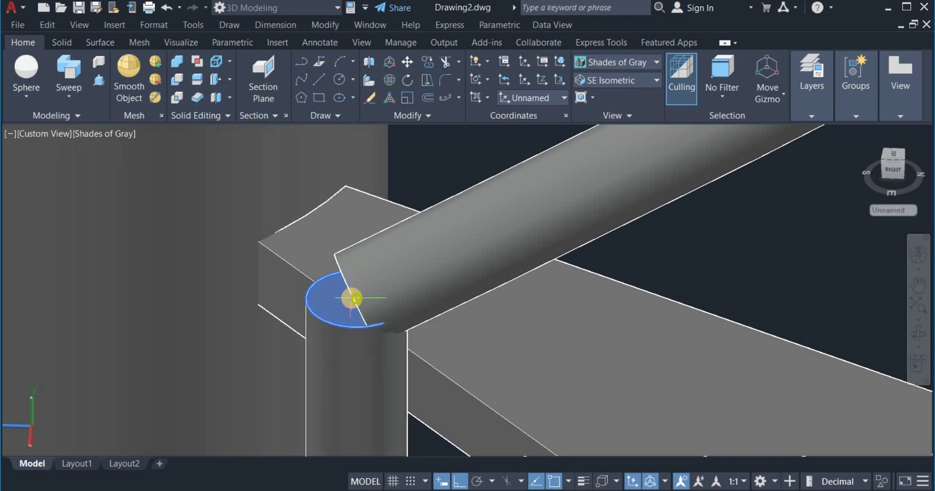
{"action": "left_click", "coordinate": [352, 297]}
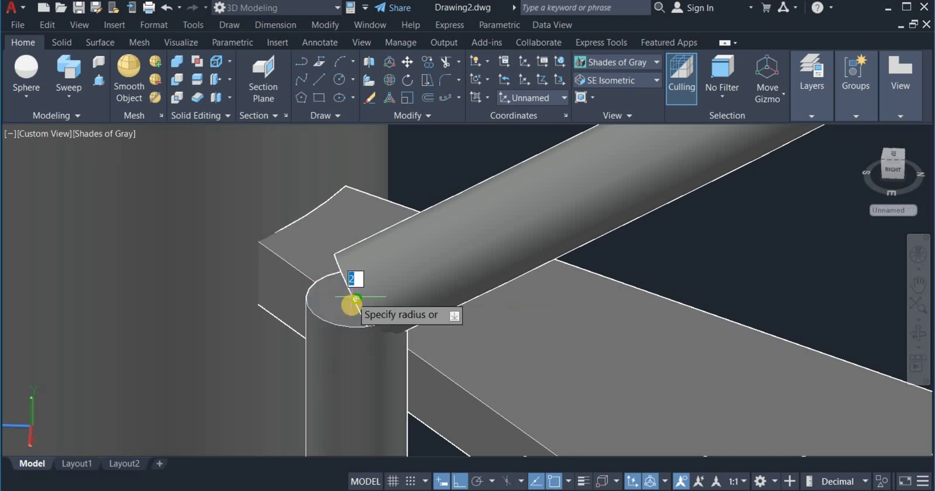
{"action": "right_click", "coordinate": [275, 311]}
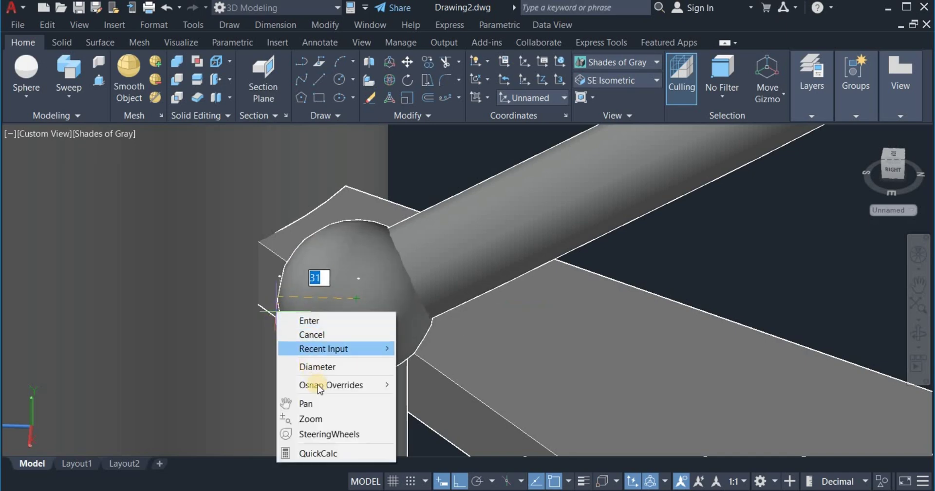
{"action": "left_click", "coordinate": [316, 366]}
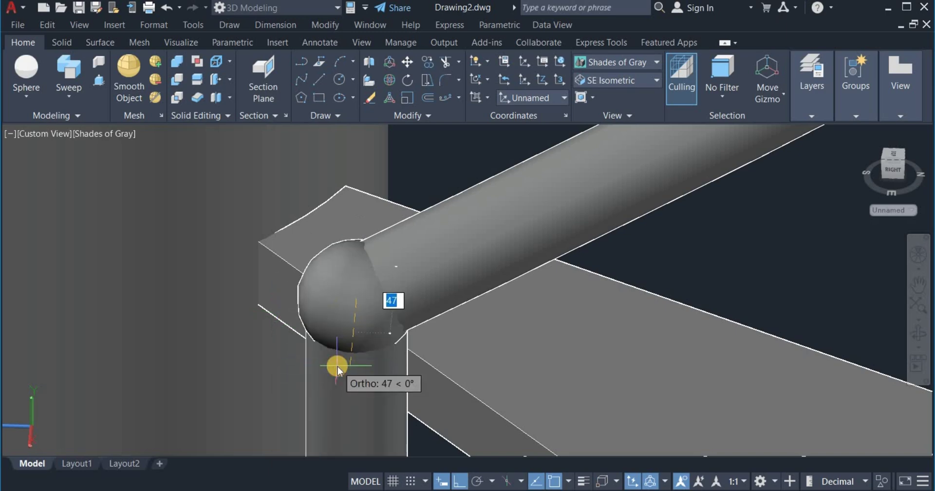
{"action": "type", "text": "45"}
{"action": "key", "text": "Return"}
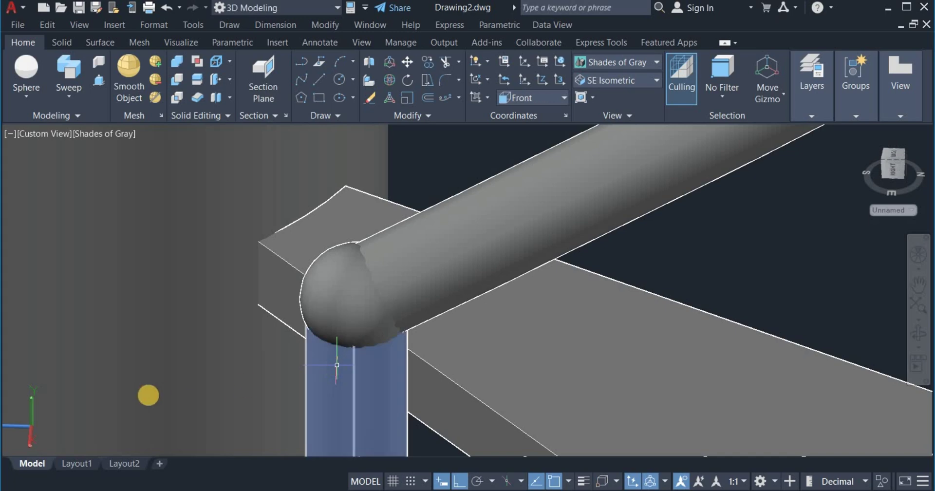
Step: Create a 45 mm diameter sphere centred on the top of the uppermost baluster, capping the handrail's upper end
{"action": "scroll", "coordinate": [156, 384], "scroll_direction": "down", "scroll_amount": 4}
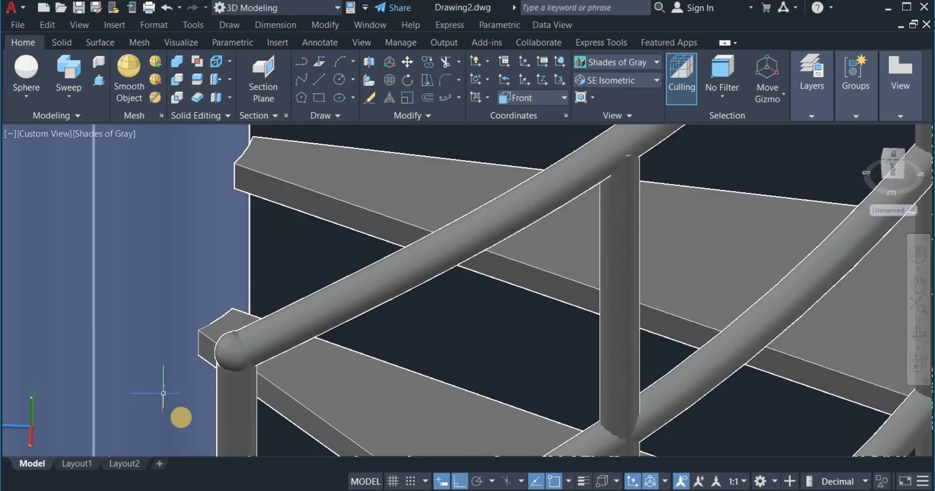
{"action": "scroll", "coordinate": [188, 427], "scroll_direction": "down", "scroll_amount": 8}
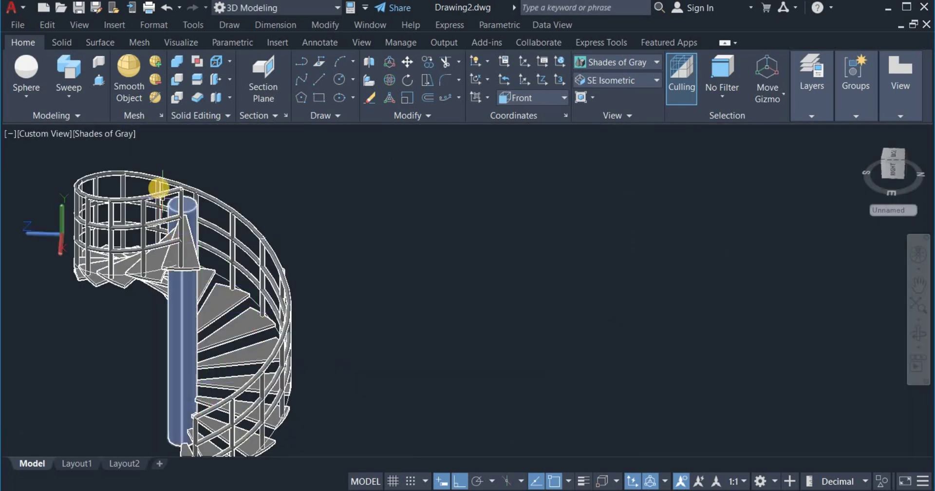
{"action": "scroll", "coordinate": [178, 184], "scroll_direction": "up", "scroll_amount": 8}
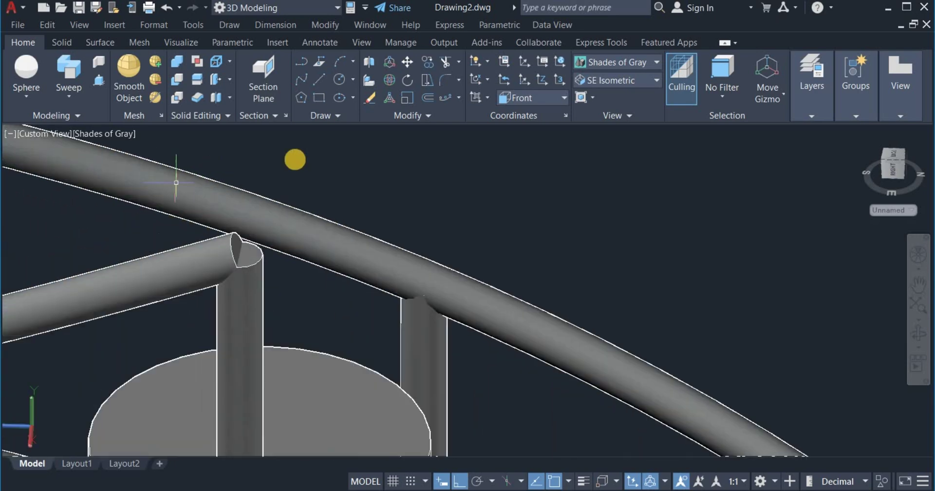
{"action": "right_click", "coordinate": [312, 160]}
{"action": "left_click", "coordinate": [369, 164]}
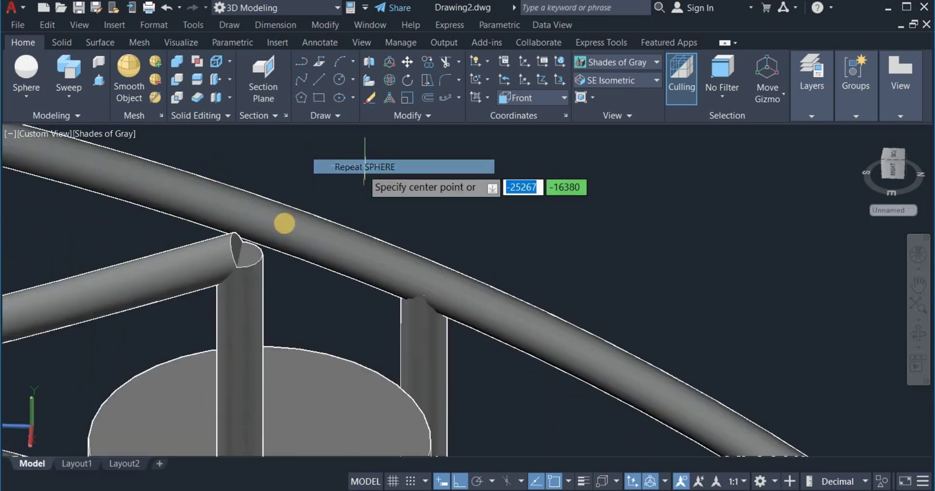
{"action": "left_click", "coordinate": [244, 251]}
{"action": "right_click", "coordinate": [315, 197]}
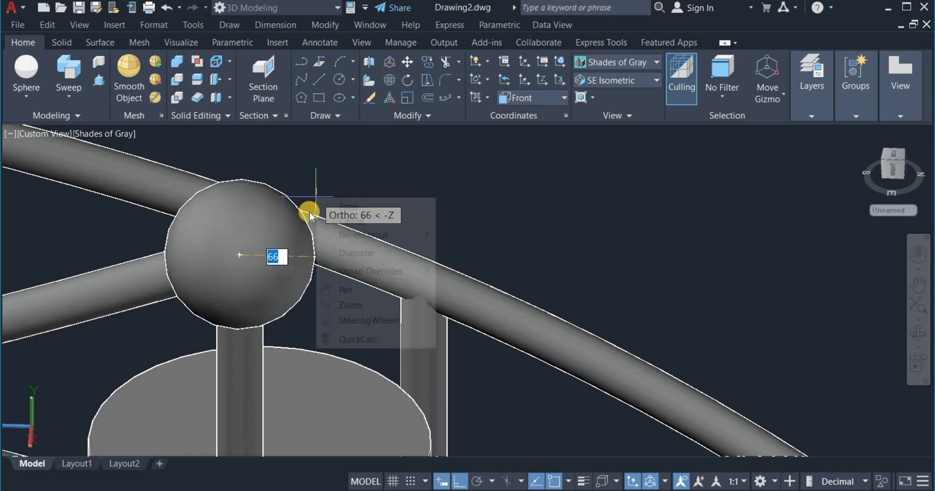
{"action": "left_click", "coordinate": [343, 253]}
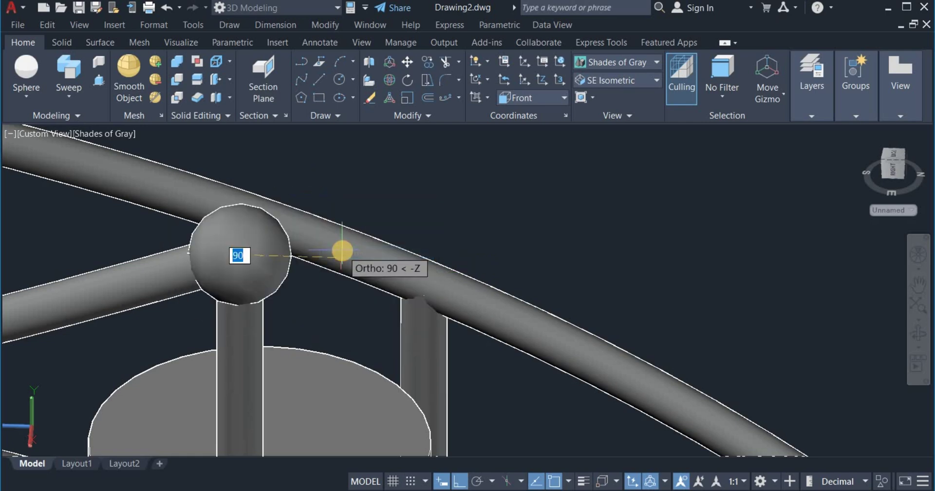
{"action": "type", "text": "45"}
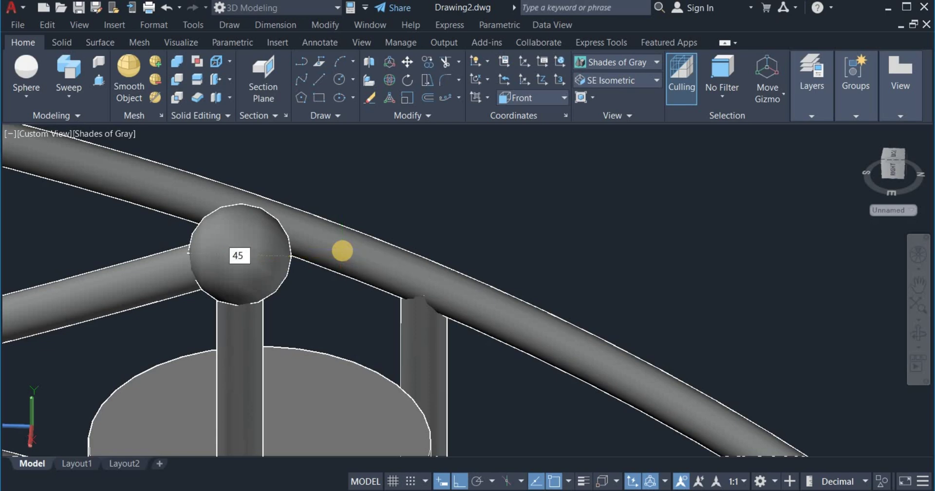
{"action": "key", "text": "Return"}
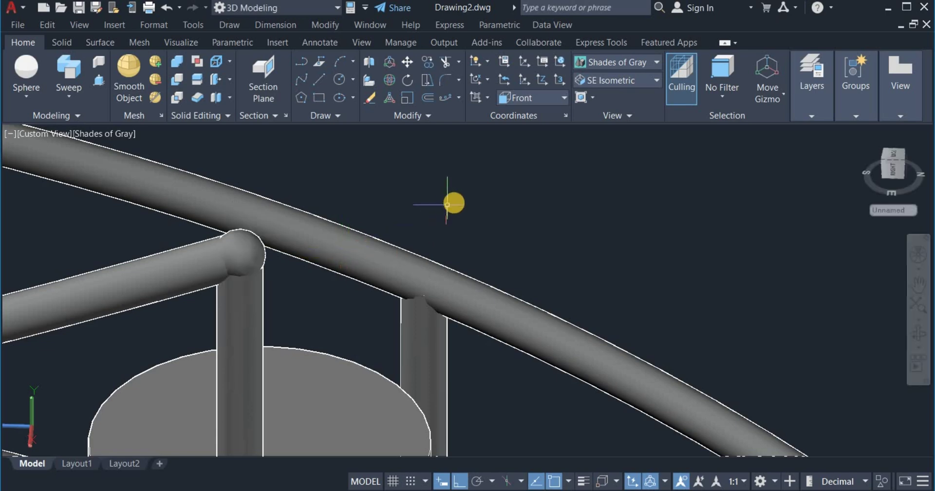
Step: Examine the staircase's lower steps, rails and central column from several angles
{"action": "scroll", "coordinate": [447, 204], "scroll_direction": "down", "scroll_amount": 8}
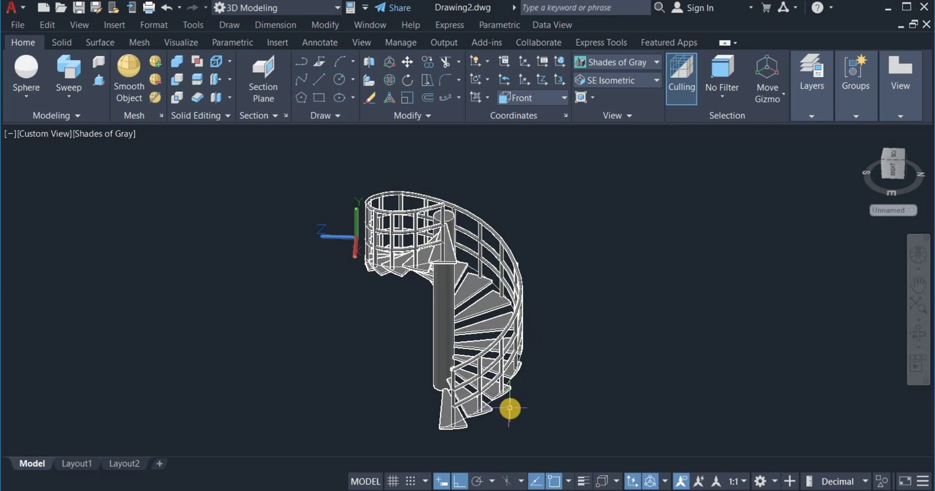
{"action": "scroll", "coordinate": [497, 422], "scroll_direction": "up", "scroll_amount": 6}
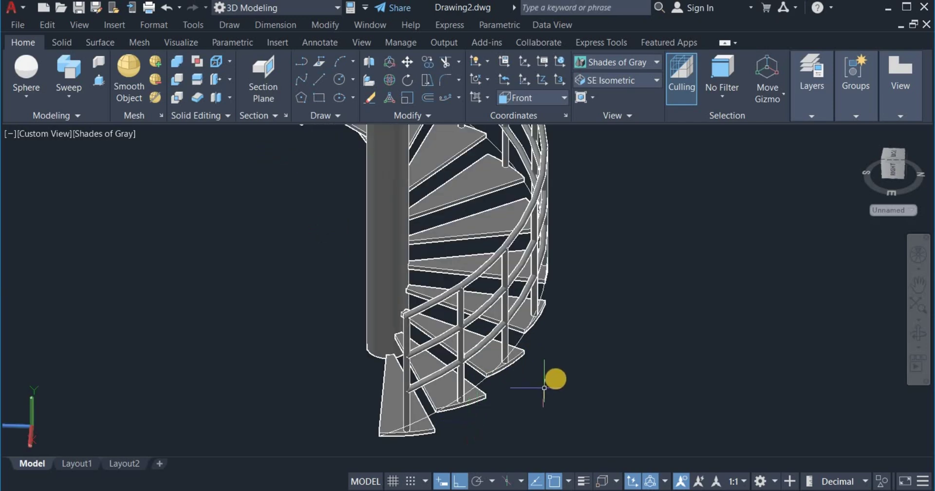
{"action": "right_click", "coordinate": [555, 376]}
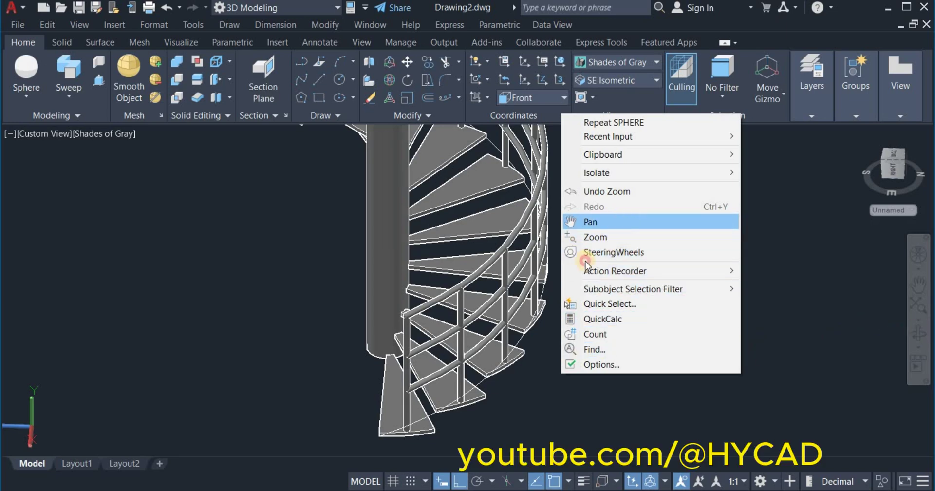
{"action": "left_click", "coordinate": [590, 221]}
{"action": "left_click_drag", "start_coordinate": [419, 336], "coordinate": [455, 330]}
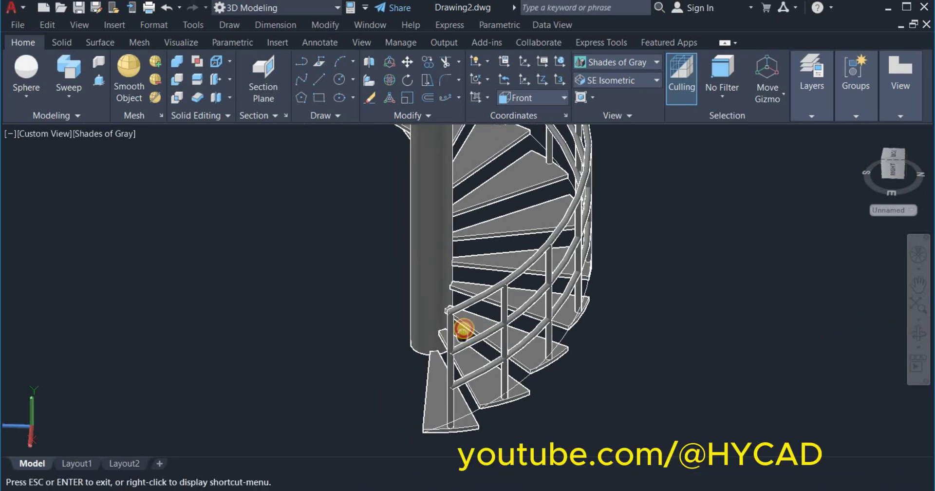
{"action": "right_click", "coordinate": [599, 262]}
{"action": "key", "text": "Escape"}
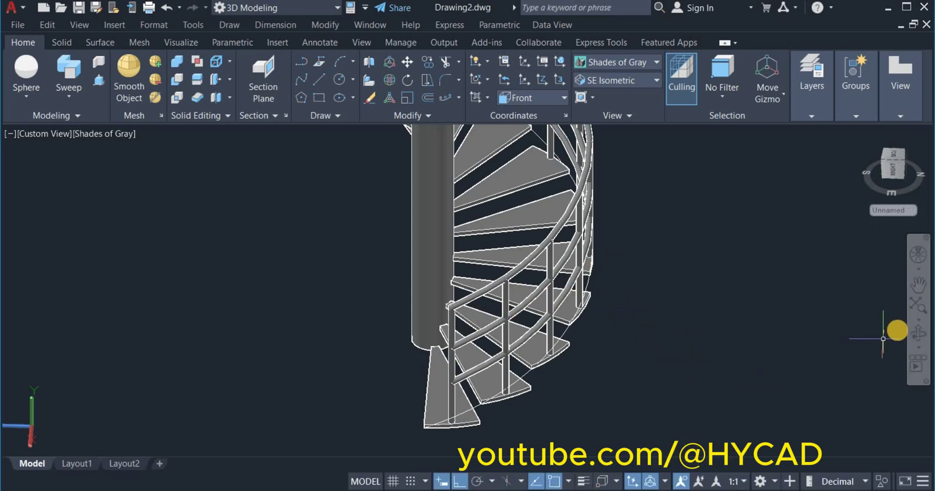
{"action": "left_click", "coordinate": [918, 334]}
{"action": "left_click_drag", "start_coordinate": [717, 371], "coordinate": [520, 397]}
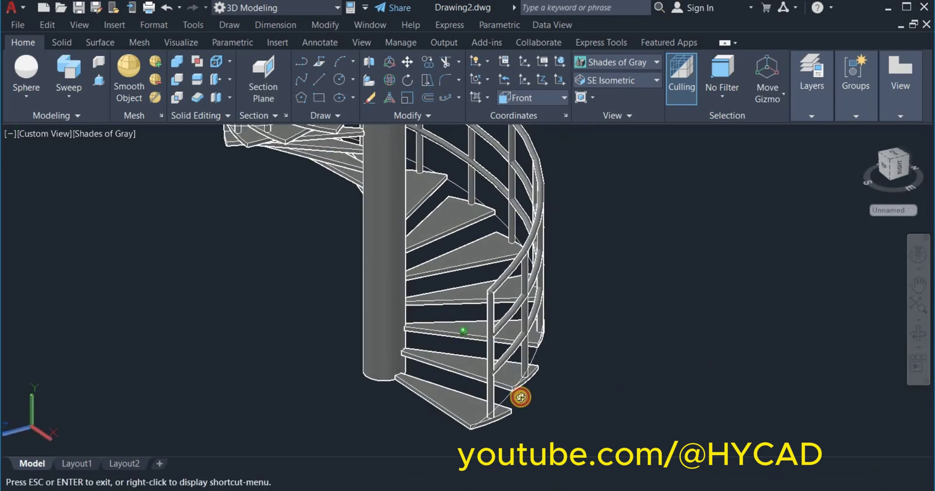
{"action": "left_click_drag", "start_coordinate": [499, 325], "coordinate": [369, 350]}
{"action": "left_click_drag", "start_coordinate": [327, 389], "coordinate": [470, 300]}
{"action": "key", "text": "Escape"}
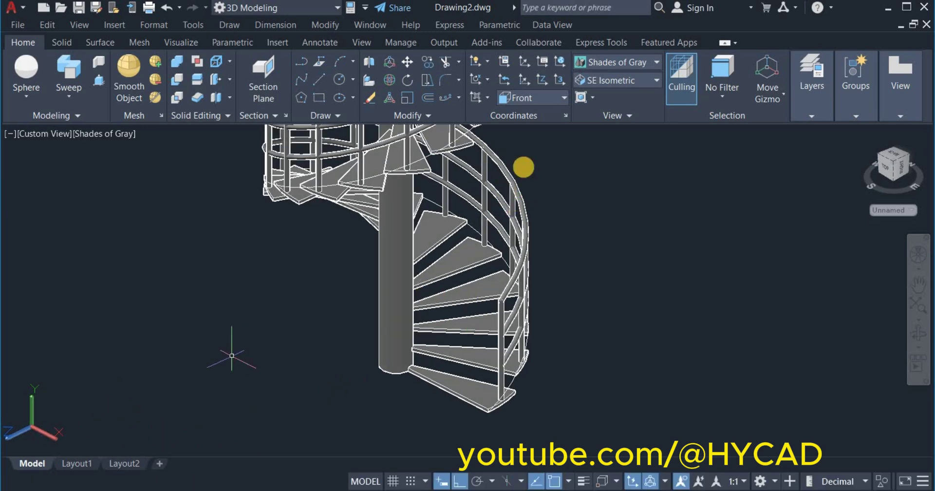
Step: Set the UCS to Top and draw a 2300 mm diameter circle centred on the base of the central column
{"action": "left_click", "coordinate": [531, 98]}
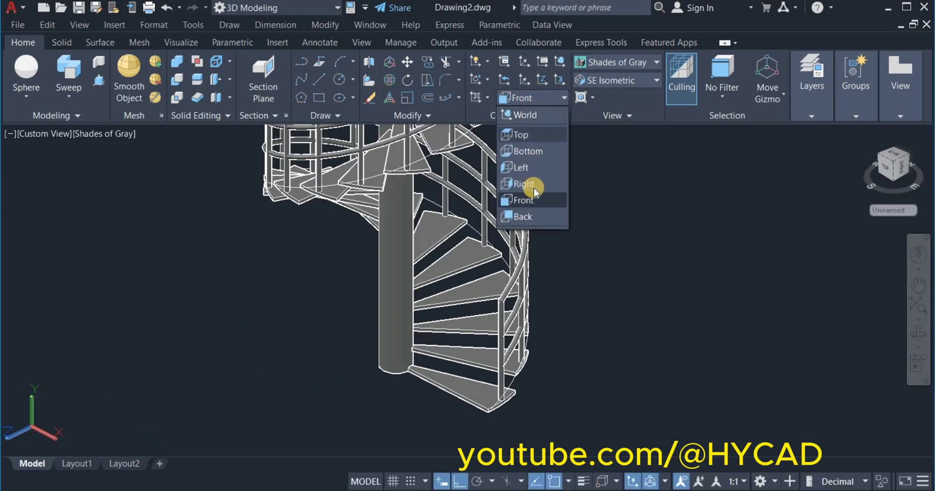
{"action": "left_click", "coordinate": [521, 135]}
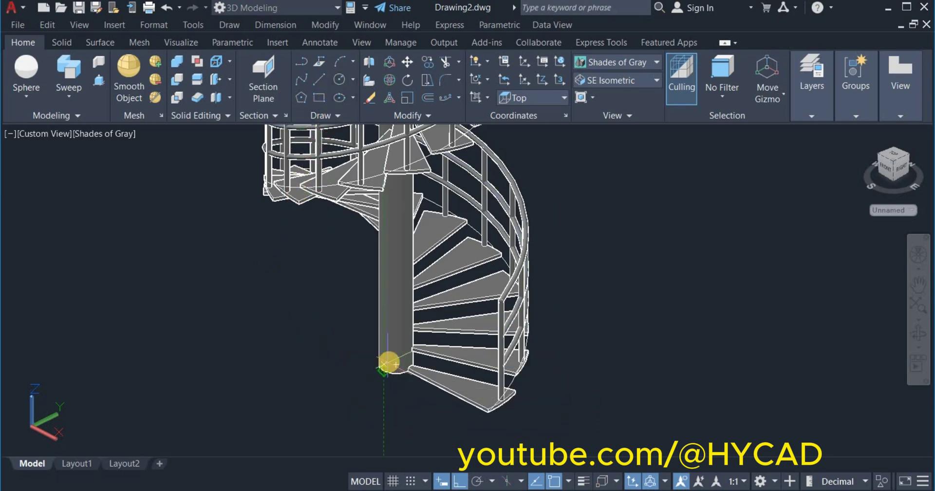
{"action": "left_click", "coordinate": [423, 388]}
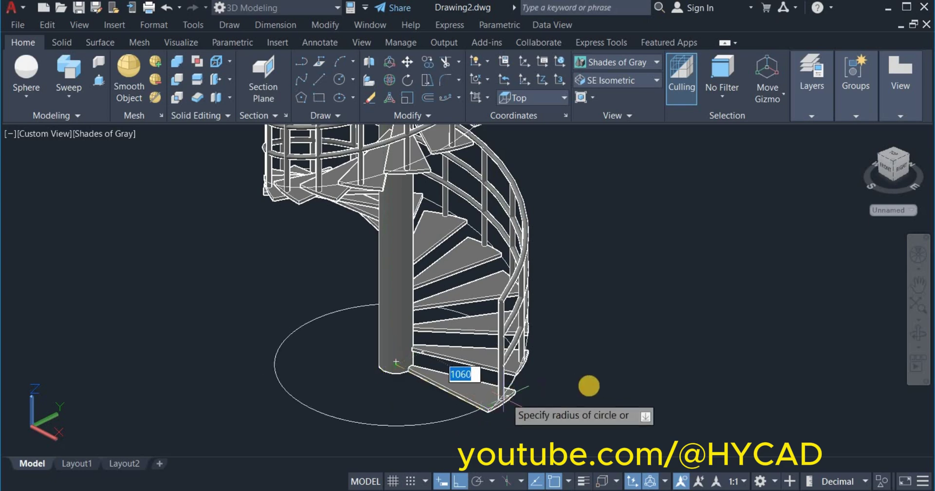
{"action": "right_click", "coordinate": [620, 345]}
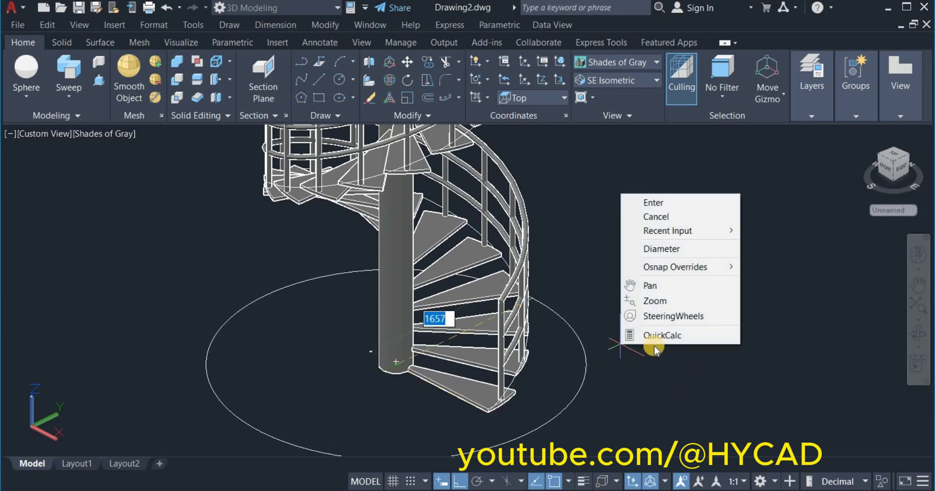
{"action": "left_click", "coordinate": [662, 249]}
{"action": "type", "text": "2"}
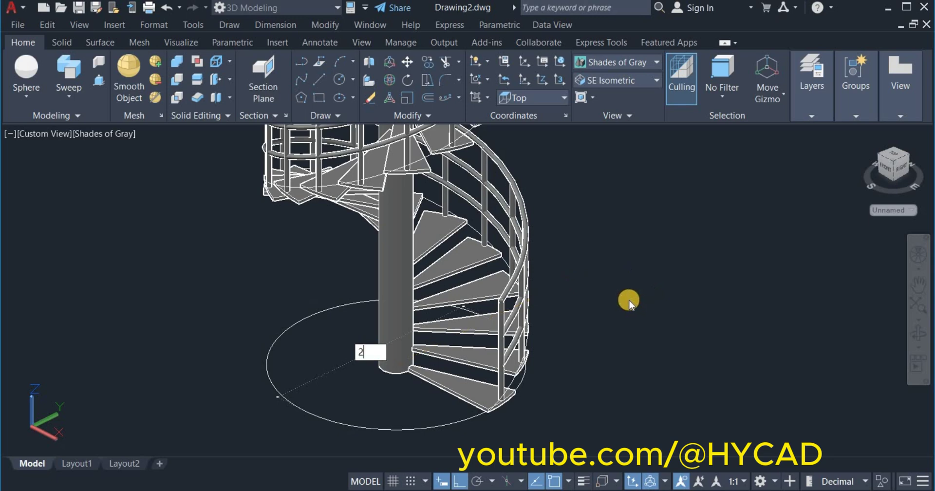
{"action": "type", "text": "300"}
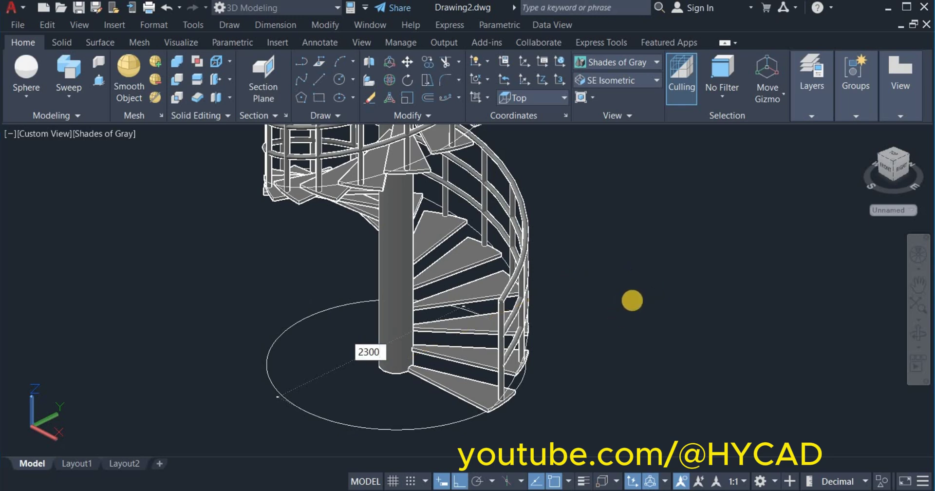
{"action": "key", "text": "Return"}
Step: Extrude the 2300 mm circle 100 mm downward to form a round base slab under the staircase
{"action": "key", "text": "ctrl+shift+e"}
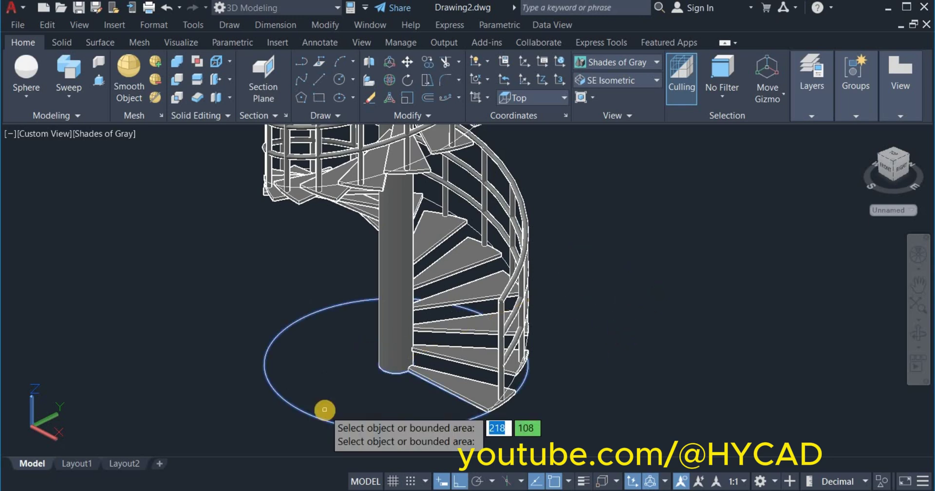
{"action": "key", "text": "Escape"}
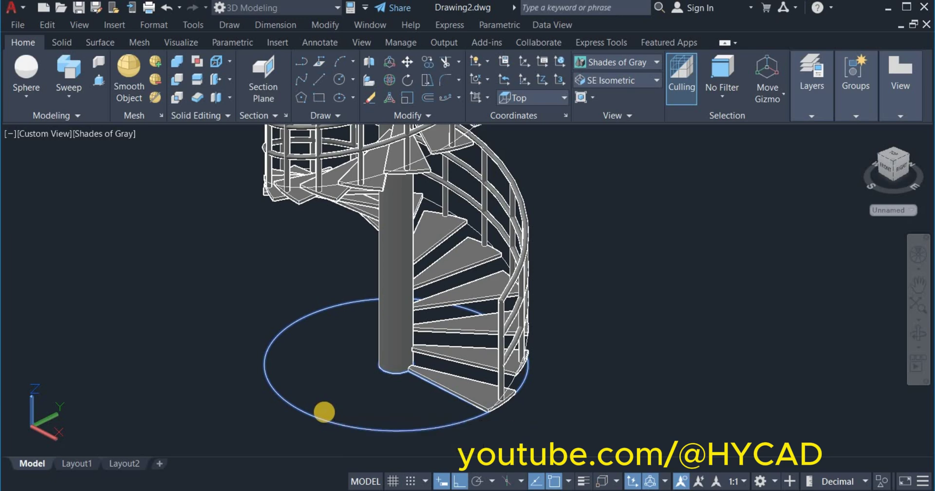
{"action": "left_click", "coordinate": [68, 94]}
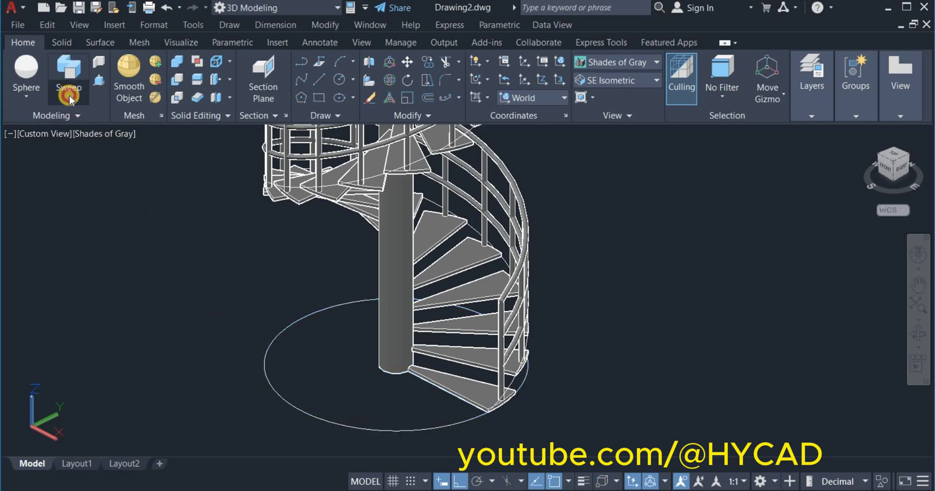
{"action": "left_click", "coordinate": [58, 122]}
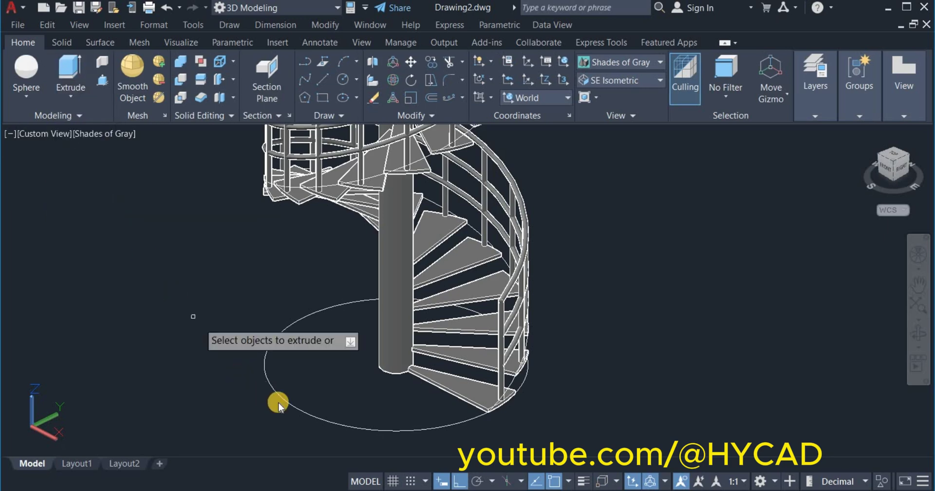
{"action": "left_click", "coordinate": [315, 360]}
{"action": "left_click", "coordinate": [282, 397]}
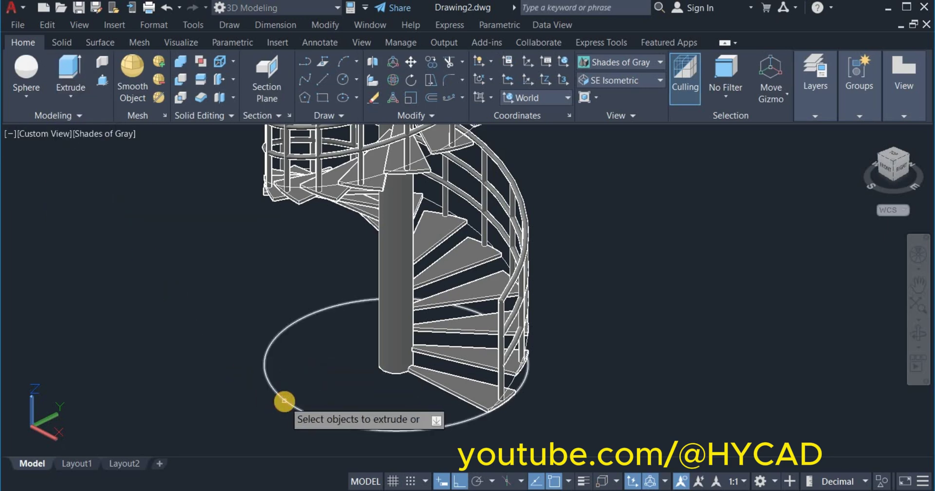
{"action": "right_click", "coordinate": [246, 395]}
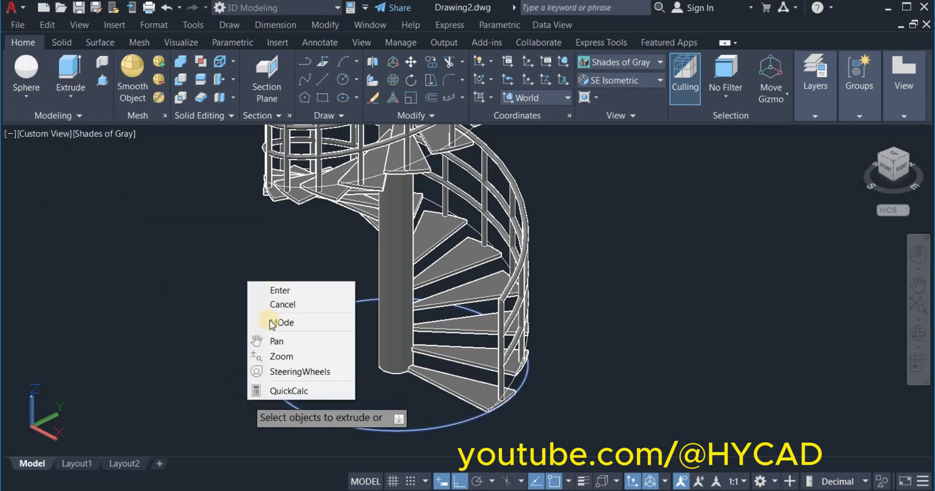
{"action": "left_click", "coordinate": [277, 291]}
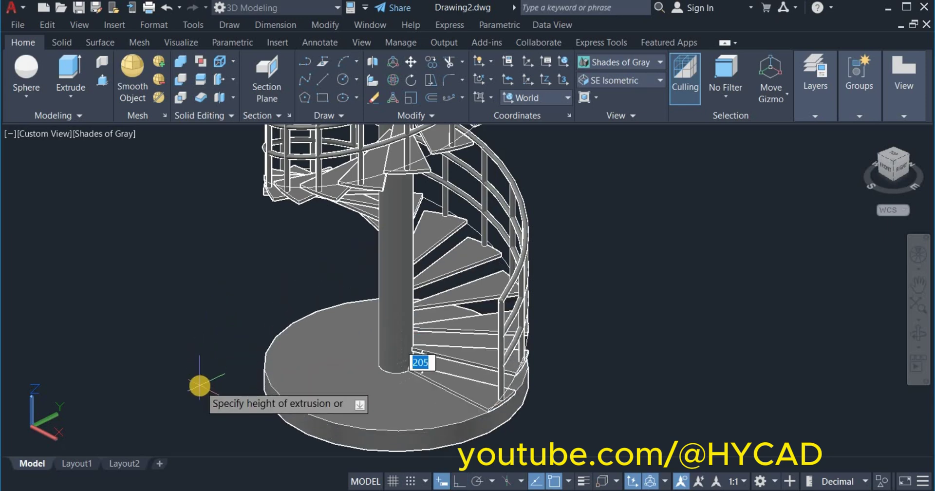
{"action": "type", "text": "1"}
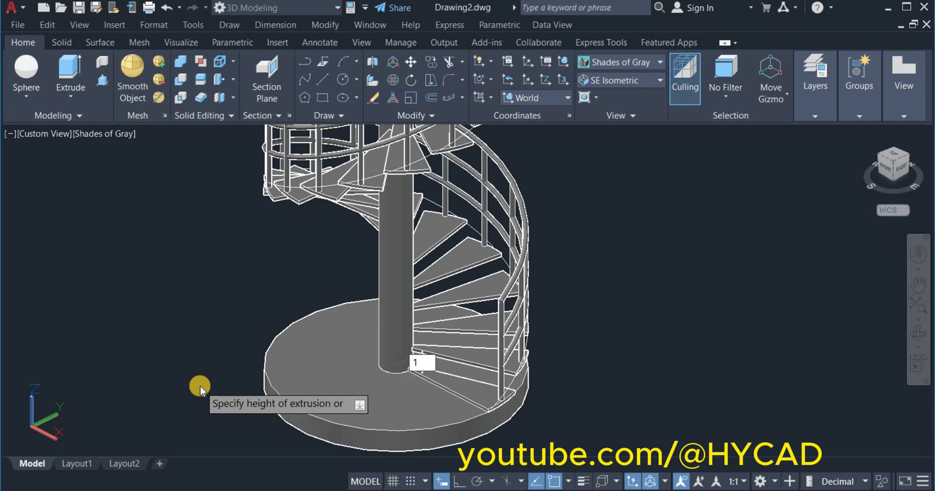
{"action": "type", "text": "00"}
{"action": "key", "text": "Return"}
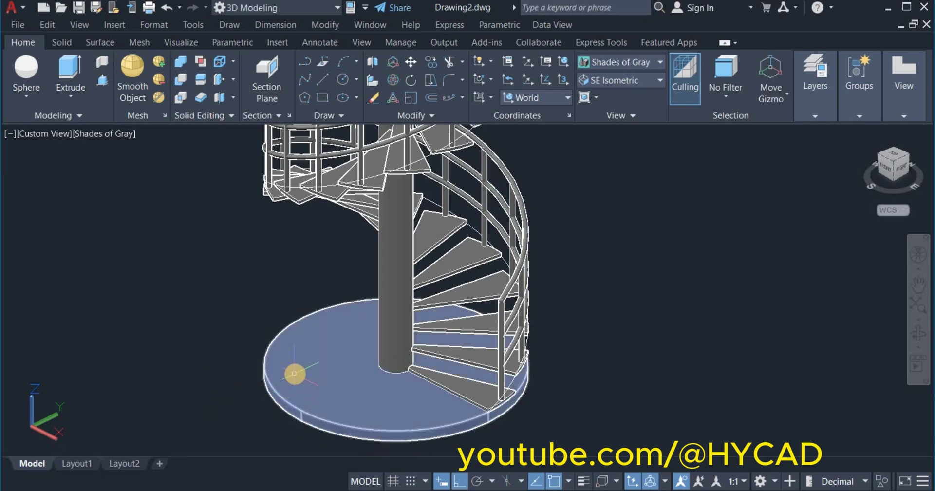
Step: Presspull the top face of the central column upward by 1000 mm
{"action": "scroll", "coordinate": [294, 378], "scroll_direction": "down", "scroll_amount": 3}
{"action": "middle_click_drag", "start_coordinate": [294, 377], "coordinate": [571, 328], "text": "shift"}
{"action": "right_click", "coordinate": [575, 327]}
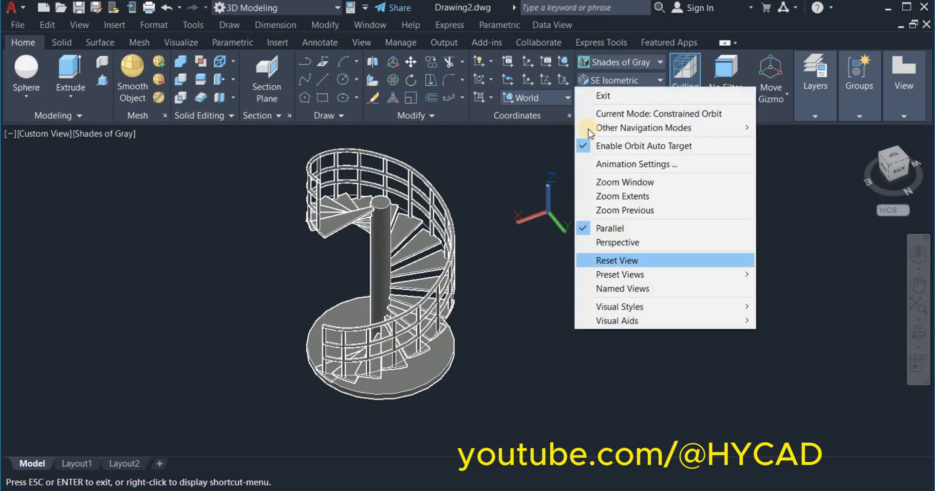
{"action": "left_click", "coordinate": [592, 96]}
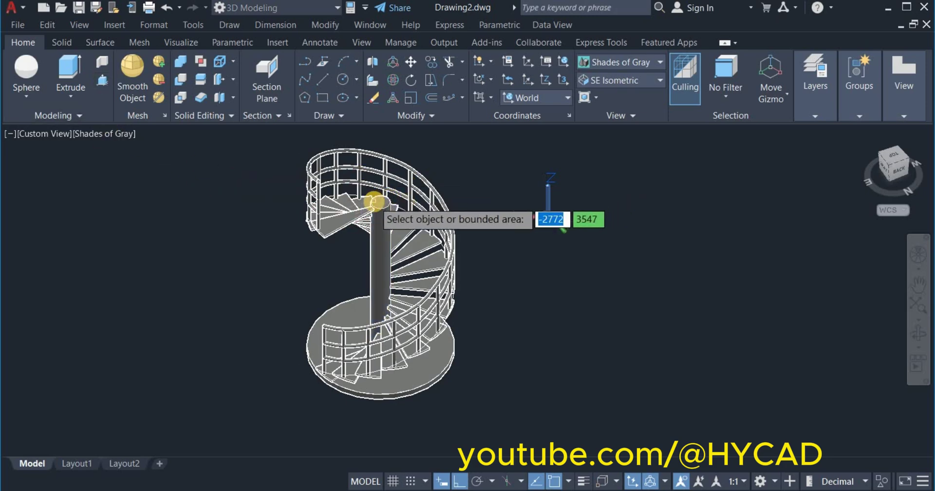
{"action": "left_click", "coordinate": [380, 204]}
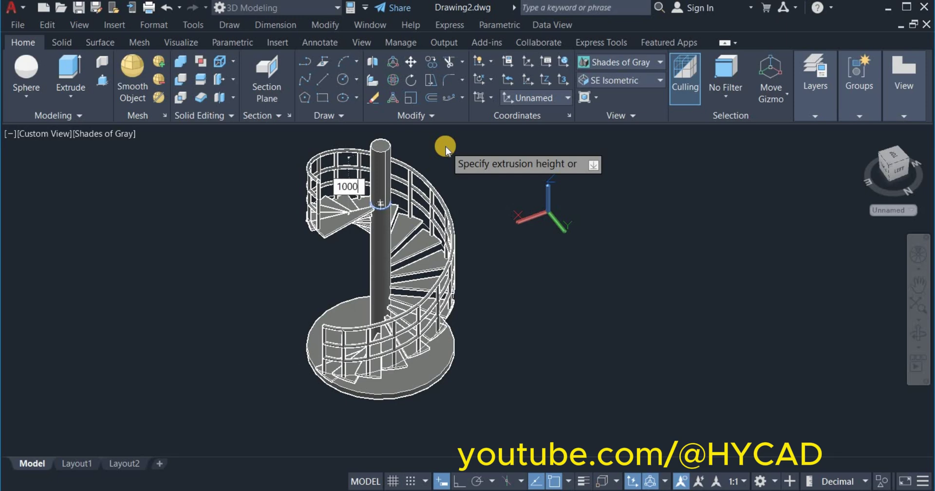
{"action": "type", "text": "1000"}
{"action": "key", "text": "Return"}
{"action": "key", "text": "Escape"}
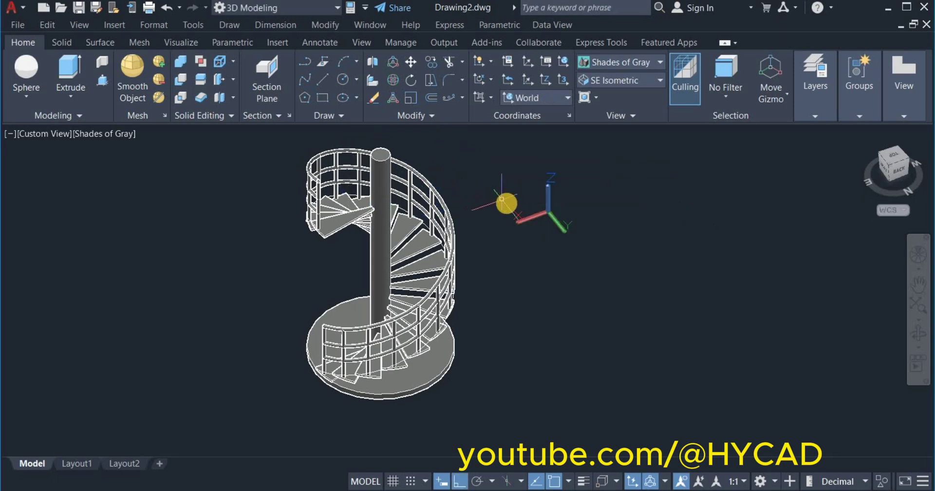
Step: Examine the complete spiral staircase with its base and raised column from all around
{"action": "left_click", "coordinate": [905, 335]}
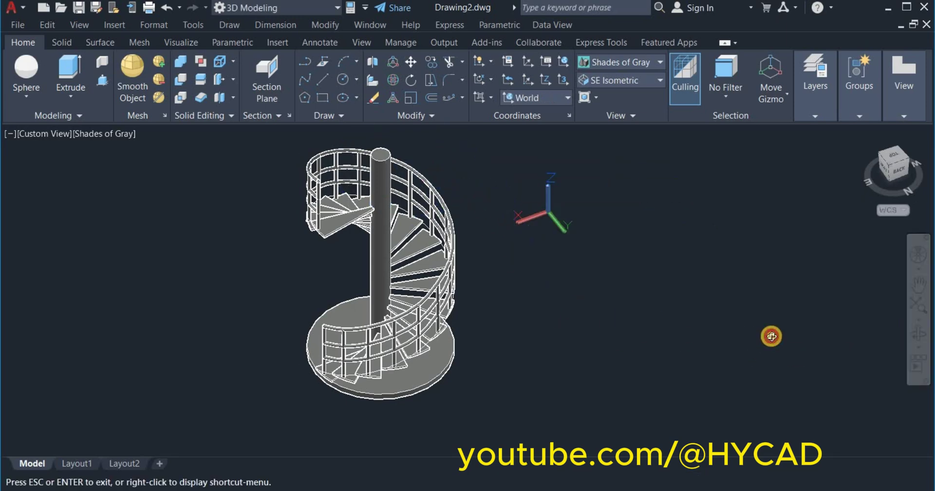
{"action": "left_click_drag", "start_coordinate": [772, 334], "coordinate": [666, 366]}
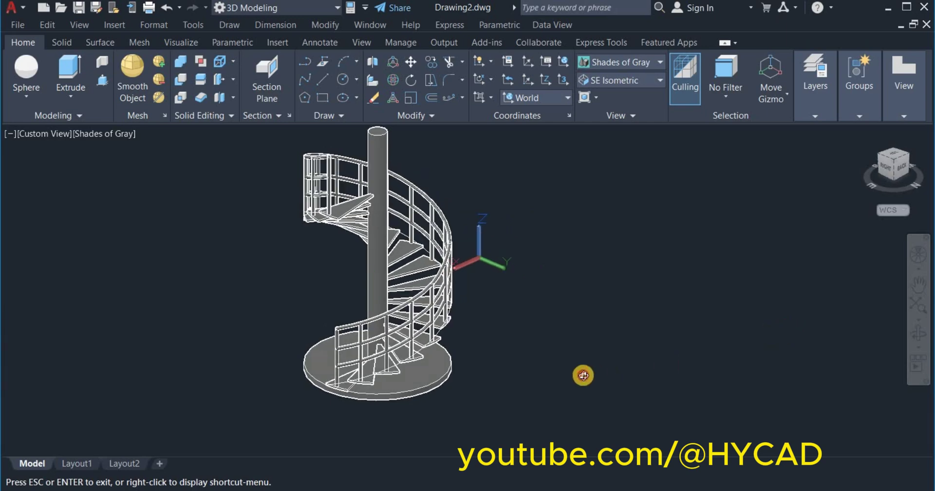
{"action": "mouse_move", "coordinate": [582, 375]}
{"action": "left_mouse_down"}
{"action": "mouse_move", "coordinate": [643, 368]}
{"action": "mouse_move", "coordinate": [577, 376]}
{"action": "left_mouse_up"}
{"action": "key", "text": "Escape"}
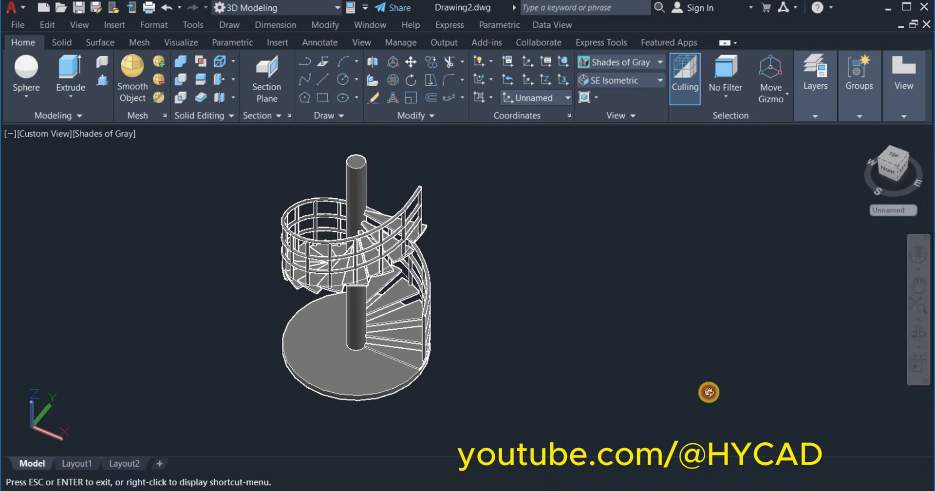
{"action": "left_click_drag", "start_coordinate": [709, 391], "coordinate": [448, 350]}
{"action": "scroll", "coordinate": [449, 350], "scroll_direction": "up", "scroll_amount": 3}
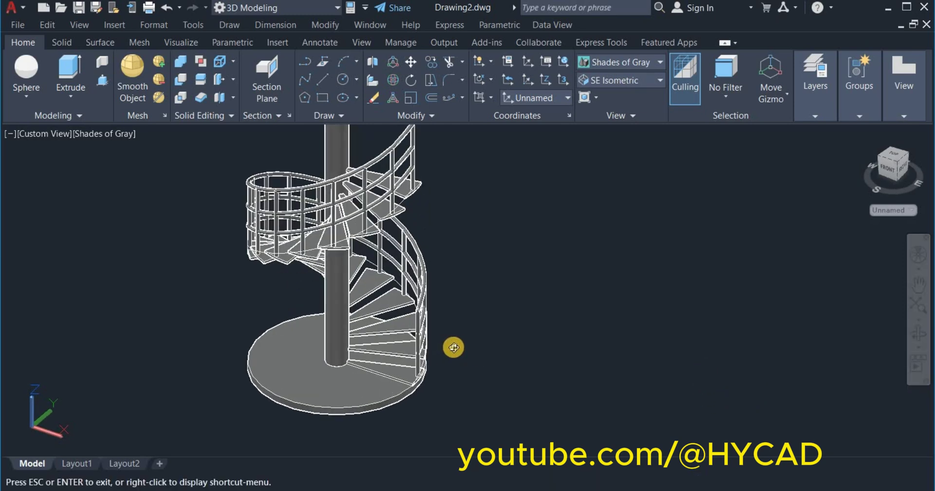
{"action": "left_click_drag", "start_coordinate": [654, 383], "coordinate": [599, 365]}
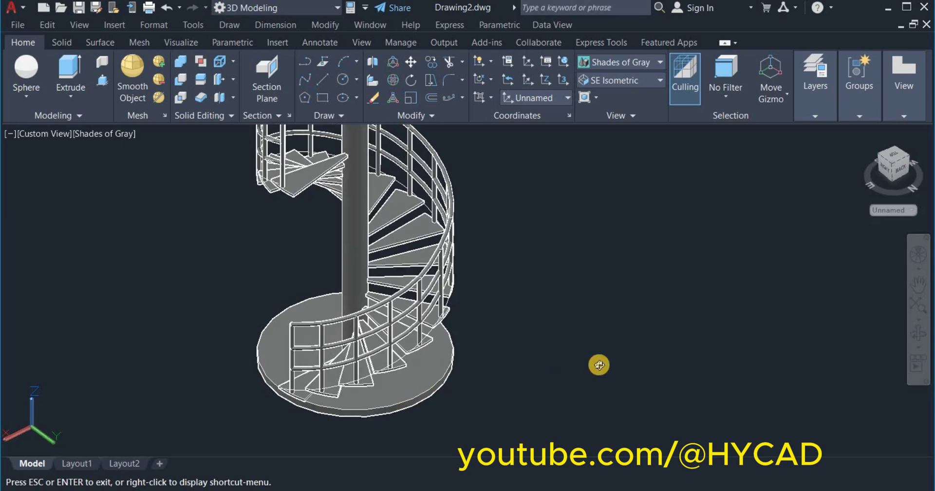
{"action": "mouse_move", "coordinate": [743, 335]}
{"action": "left_mouse_down"}
{"action": "mouse_move", "coordinate": [626, 346]}
{"action": "mouse_move", "coordinate": [631, 368]}
{"action": "mouse_move", "coordinate": [672, 363]}
{"action": "mouse_move", "coordinate": [673, 342]}
{"action": "mouse_move", "coordinate": [689, 320]}
{"action": "mouse_move", "coordinate": [746, 318]}
{"action": "mouse_move", "coordinate": [691, 328]}
{"action": "mouse_move", "coordinate": [767, 338]}
{"action": "mouse_move", "coordinate": [591, 370]}
{"action": "mouse_move", "coordinate": [480, 363]}
{"action": "mouse_move", "coordinate": [764, 372]}
{"action": "mouse_move", "coordinate": [716, 367]}
{"action": "mouse_move", "coordinate": [726, 362]}
{"action": "left_mouse_up"}
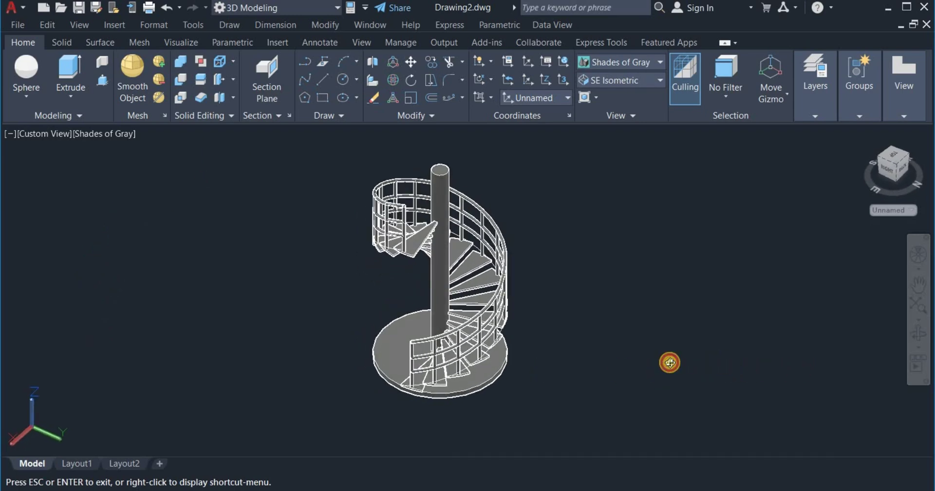
{"action": "right_click", "coordinate": [634, 368]}
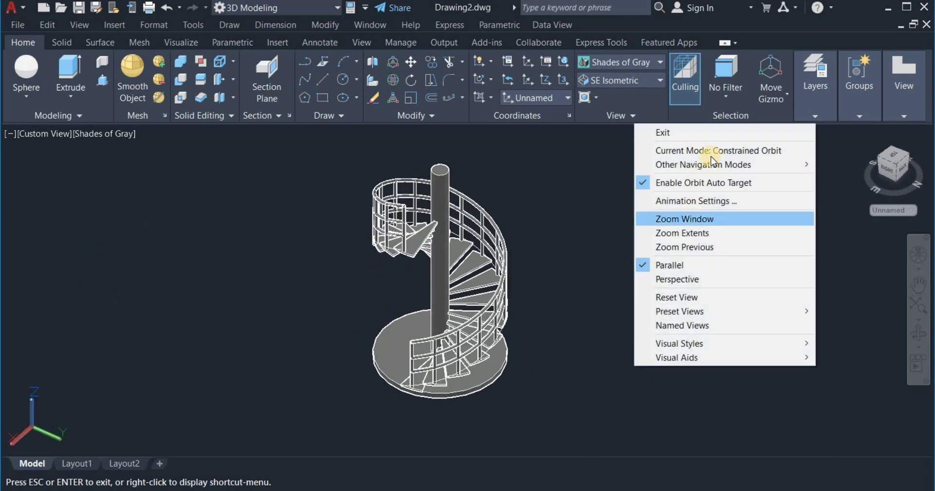
{"action": "left_click", "coordinate": [715, 132]}
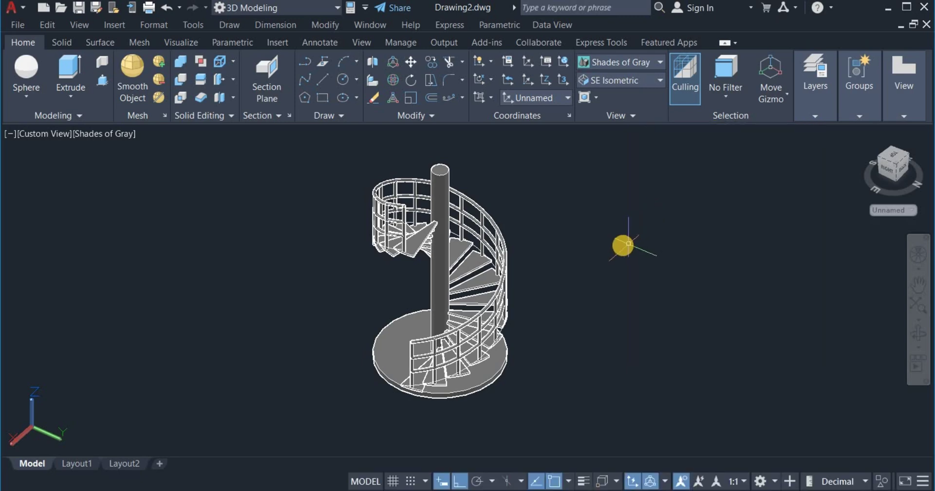